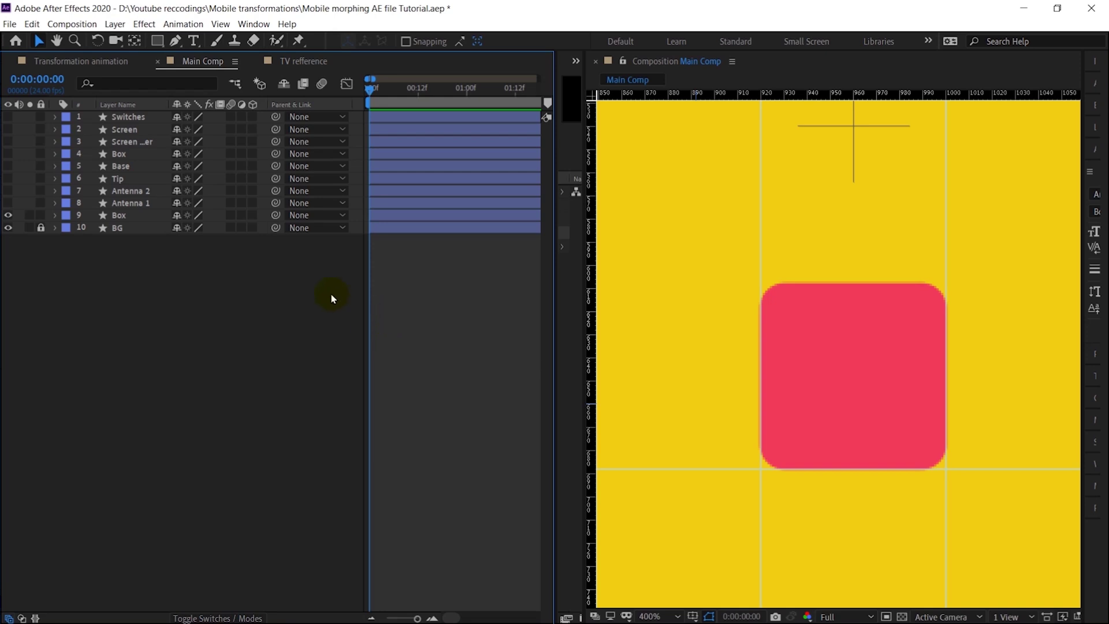
- Add starting Position and Rotation keyframes at frame 0 to the small Box layer (layer 9) in Main Comp
click(131, 219)
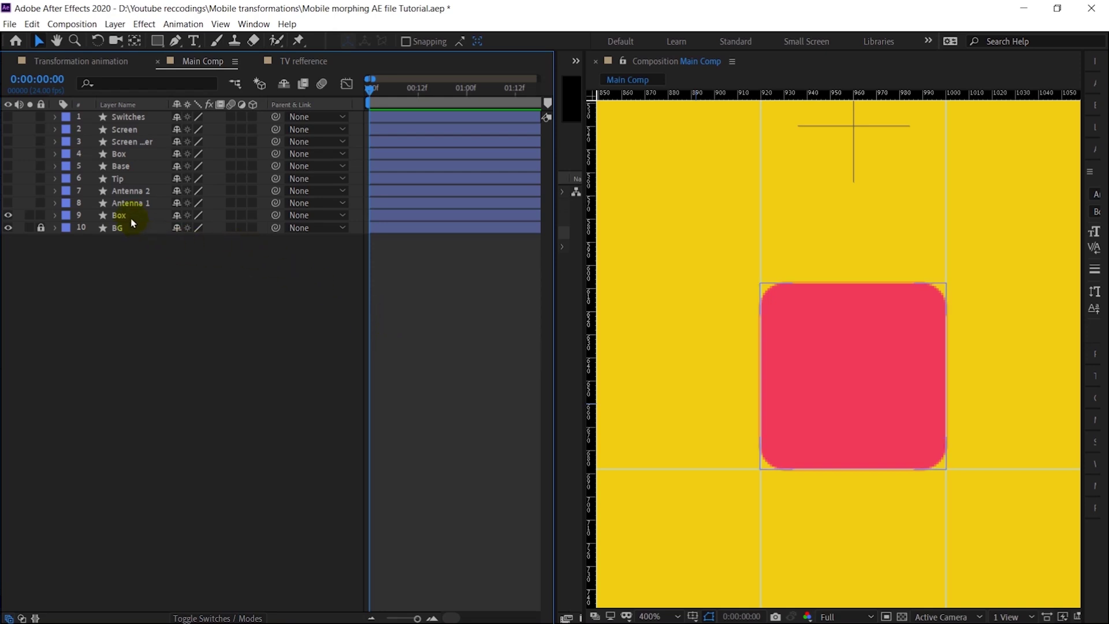
click(305, 61)
click(198, 62)
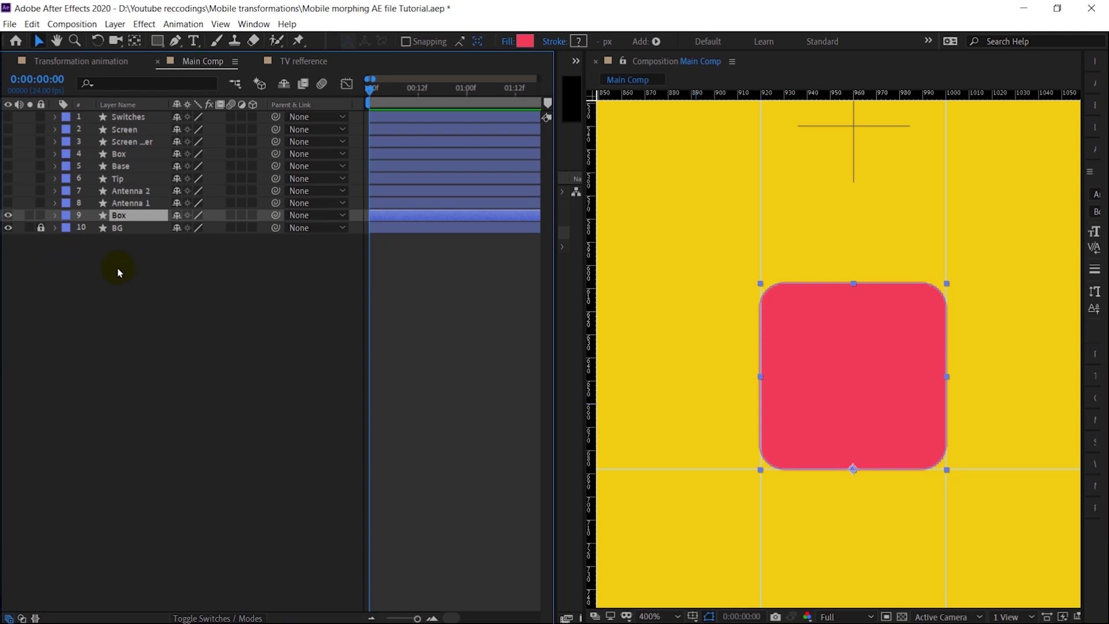
key(r)
click(91, 229)
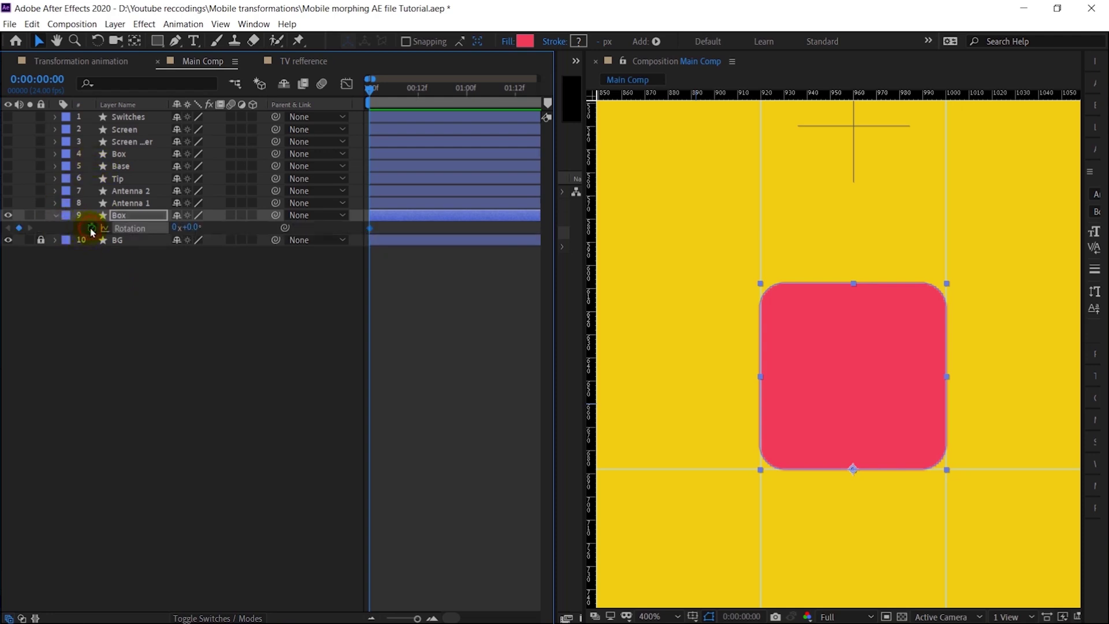
key(p)
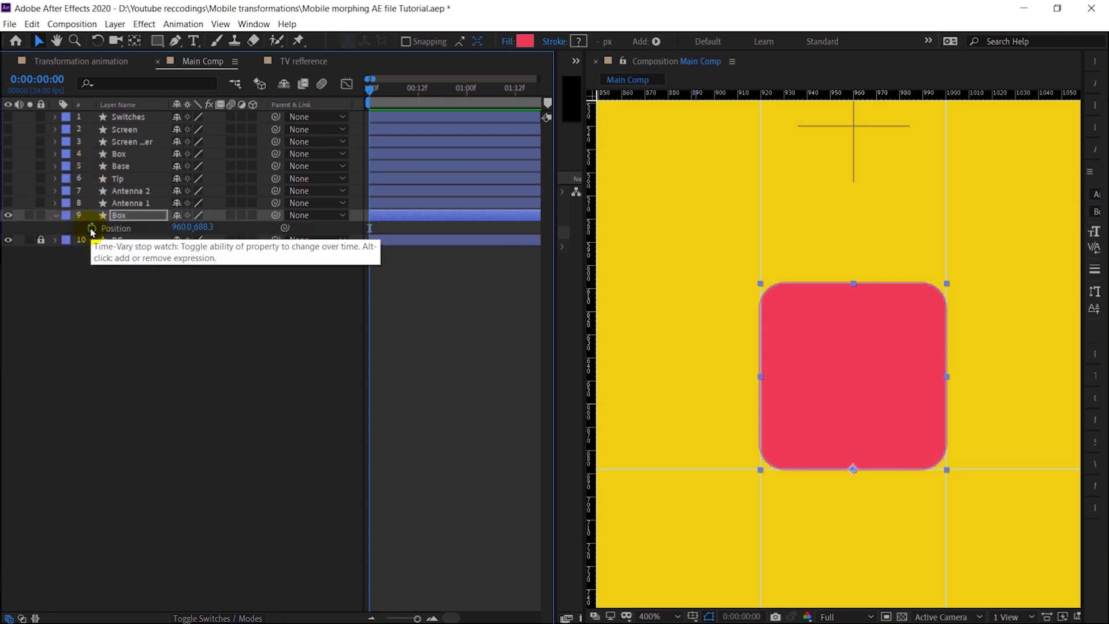
click(91, 229)
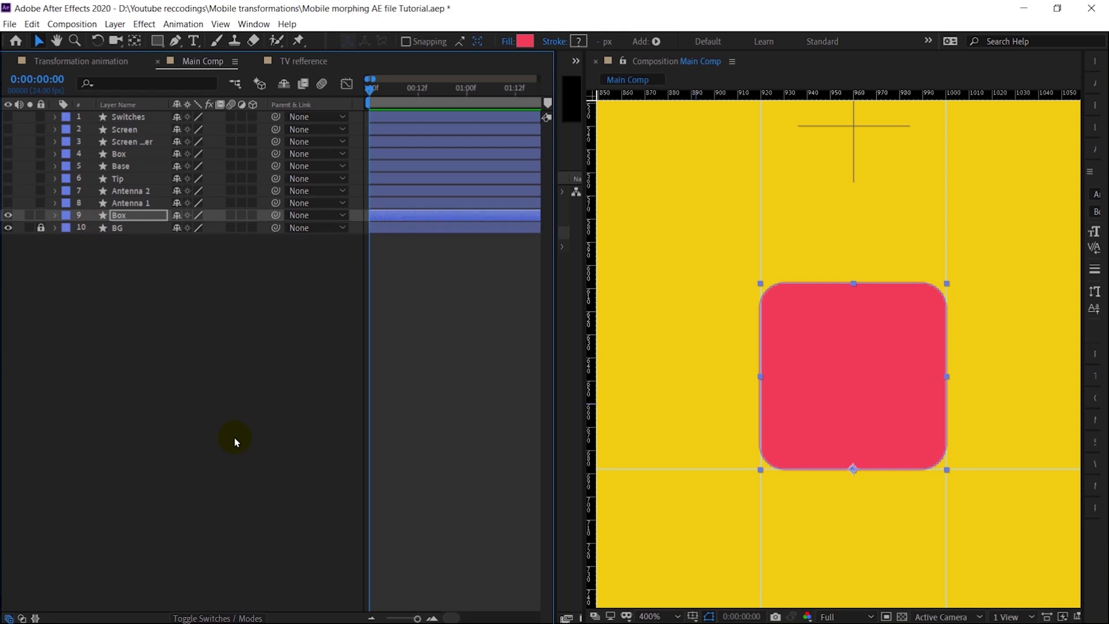
key(shift+r)
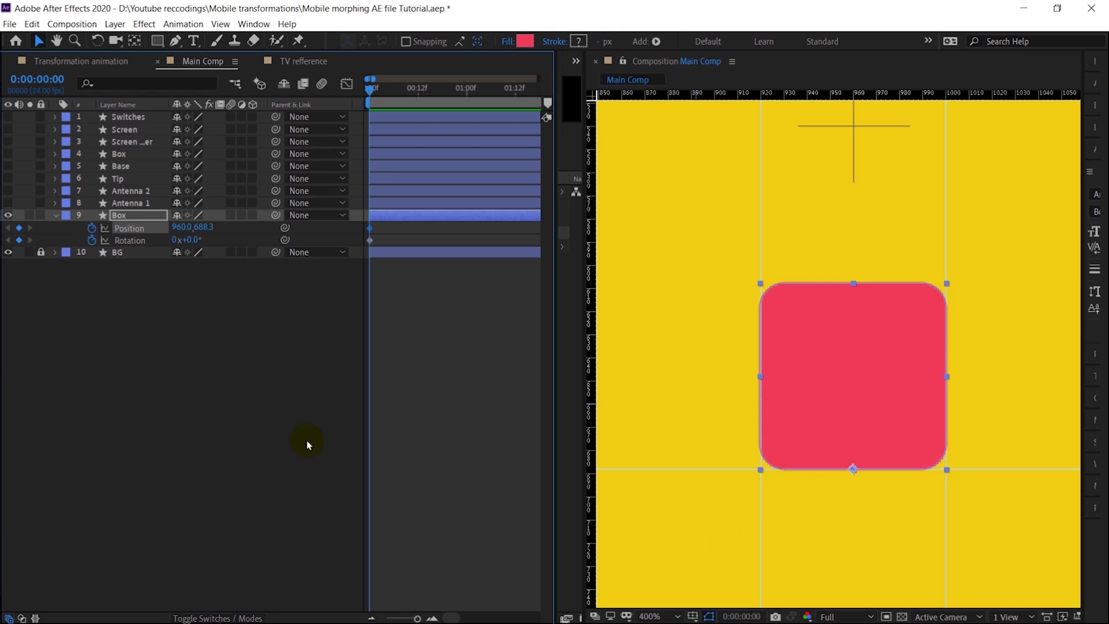
- Advance 3 frames and set the small Box's Rotation to -5° there
click(56, 81)
text(+3)
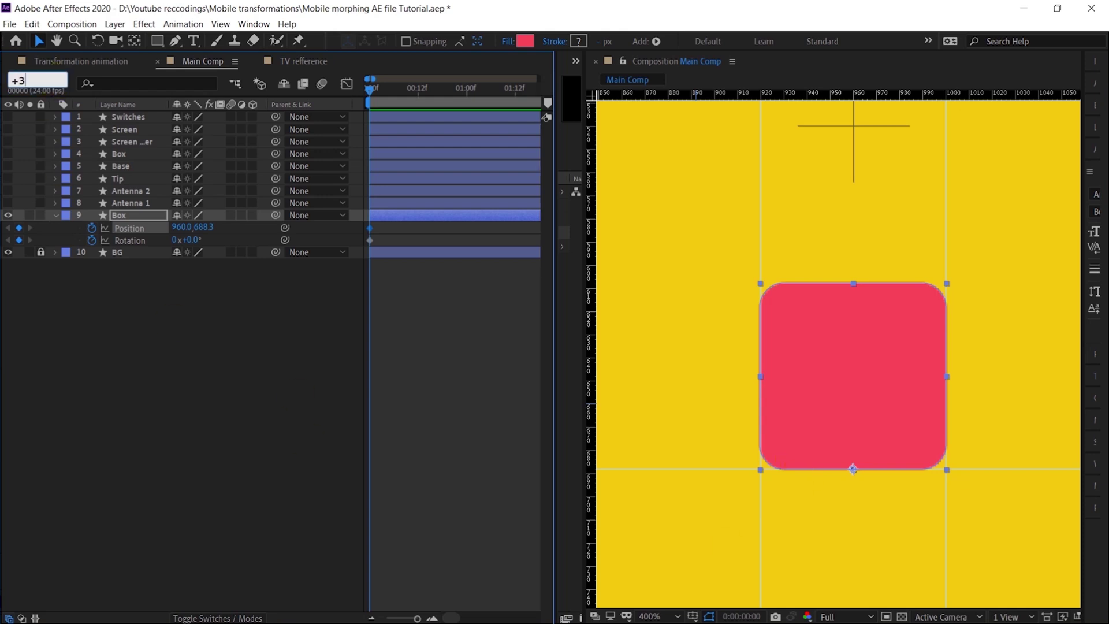
key(Return)
click(191, 240)
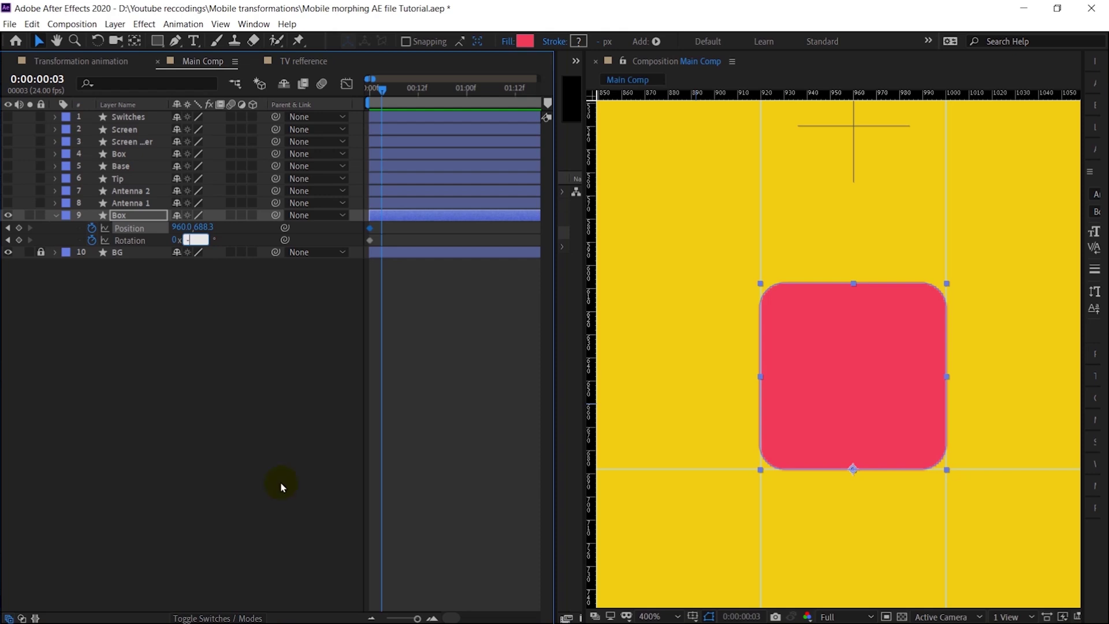
key(Return)
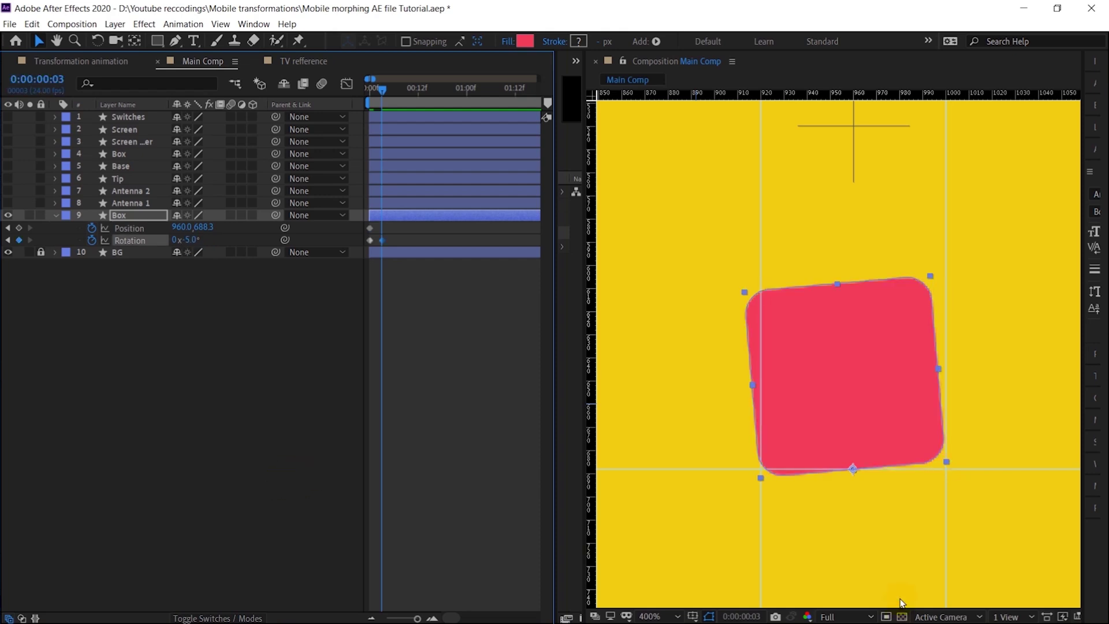
- Nudge the tilted box up and sideways to Position 961.5, 685.5 at frame 3 so its lower edge meets the guides
key(Up)
key(Right)
key(Right)
key(Right)
key(Right)
key(Right)
key(Right)
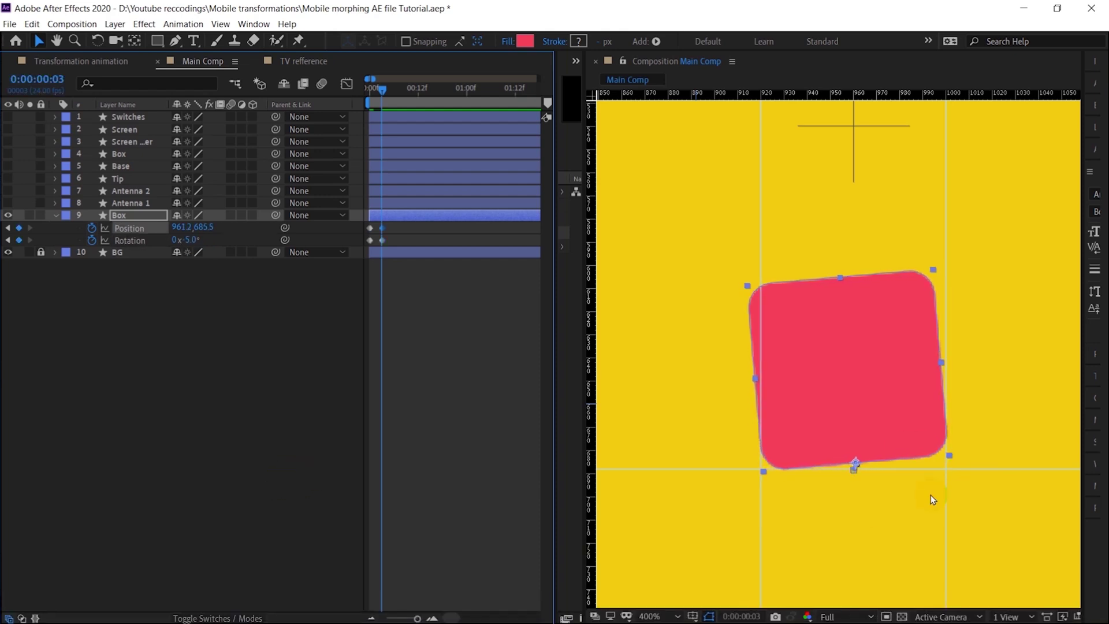
- Expand the small Box's shape contents and keyframe its Path at frame 3
key(=)
key(=)
key(=)
key(h)
drag(428, 347, 521, 362)
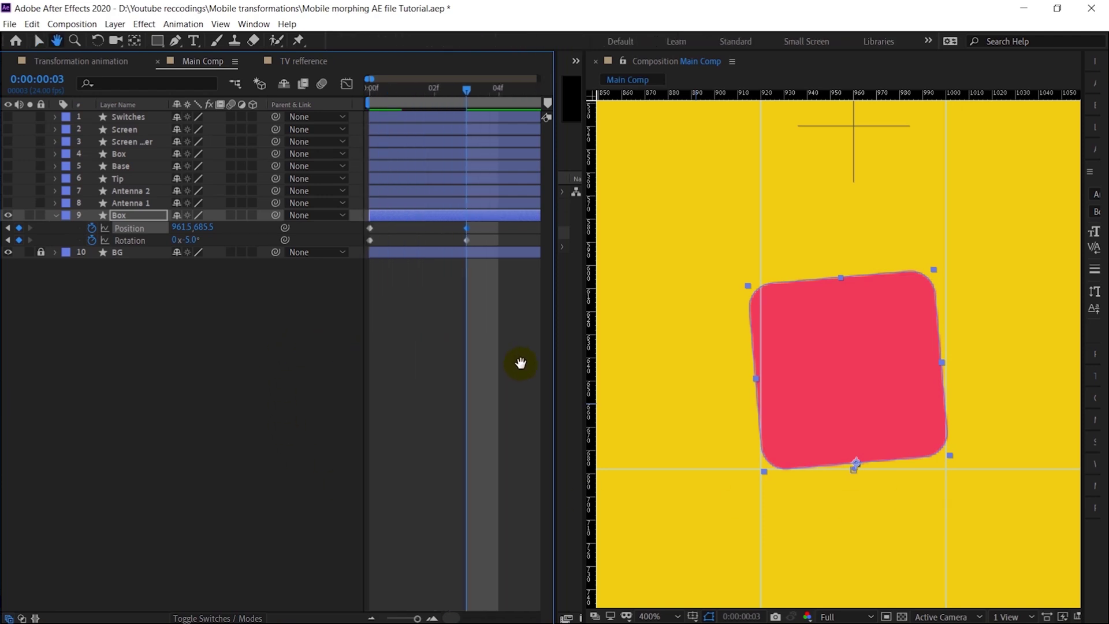
key(v)
double_click(56, 215)
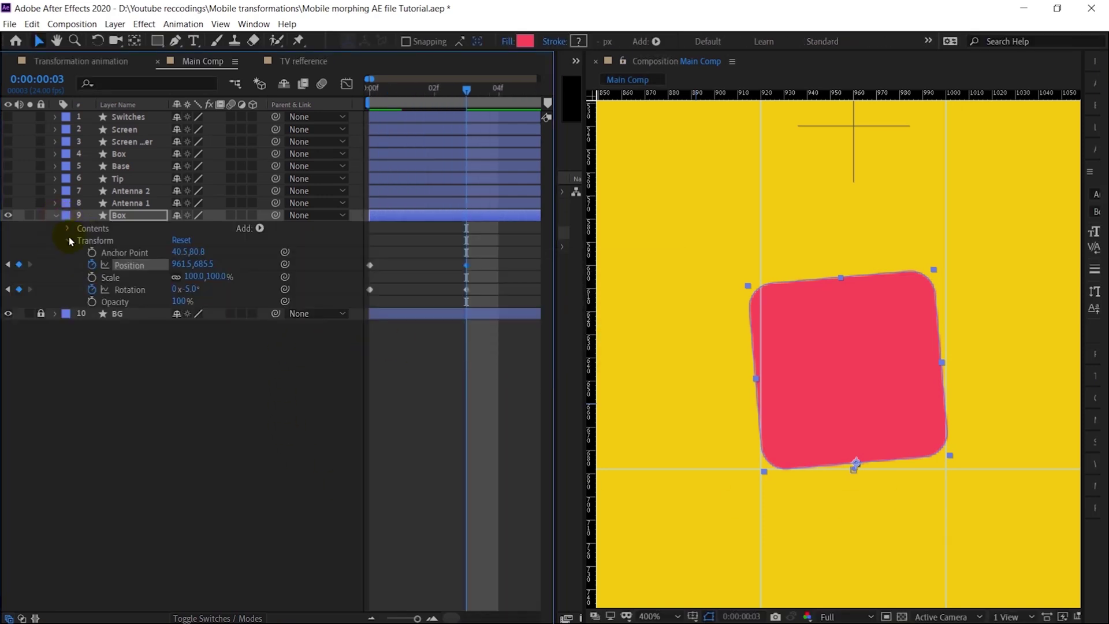
click(67, 229)
click(80, 240)
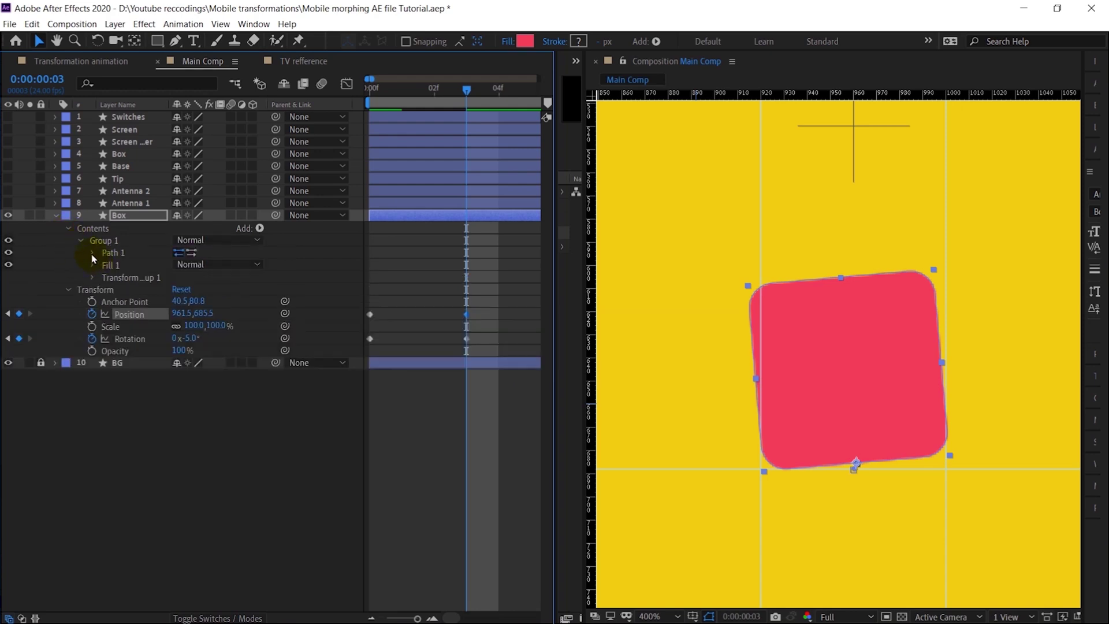
click(92, 252)
click(147, 265)
drag(500, 294, 426, 303)
- Advance 5 frames to frame 8 and make the TV's Box layer (layer 4) visible, keeping the other TV parts hidden
click(52, 81)
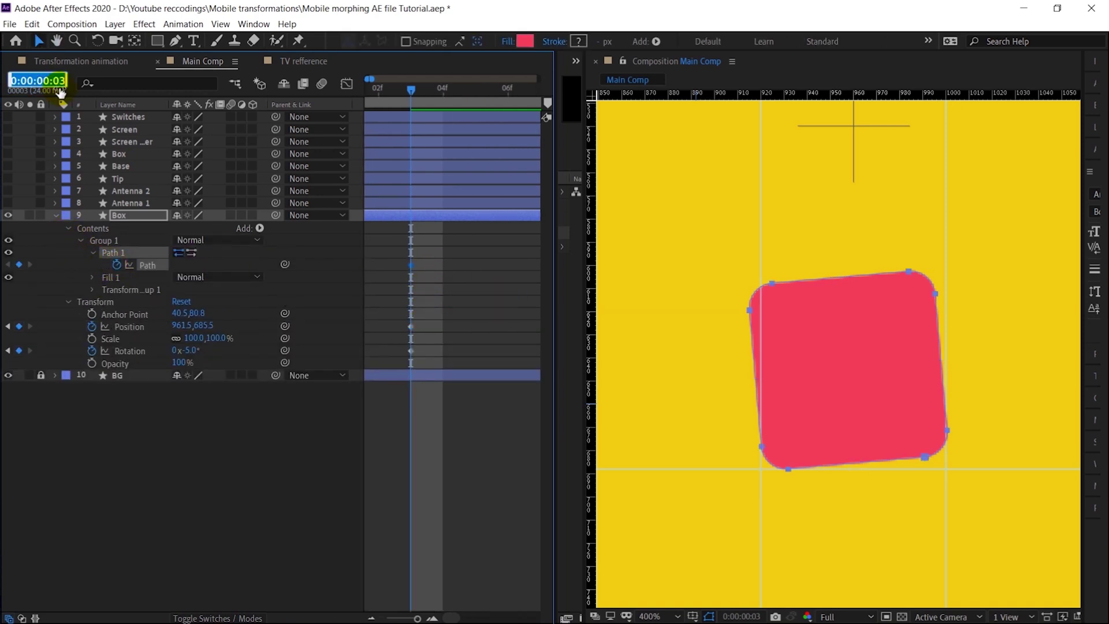
text(+5)
key(Return)
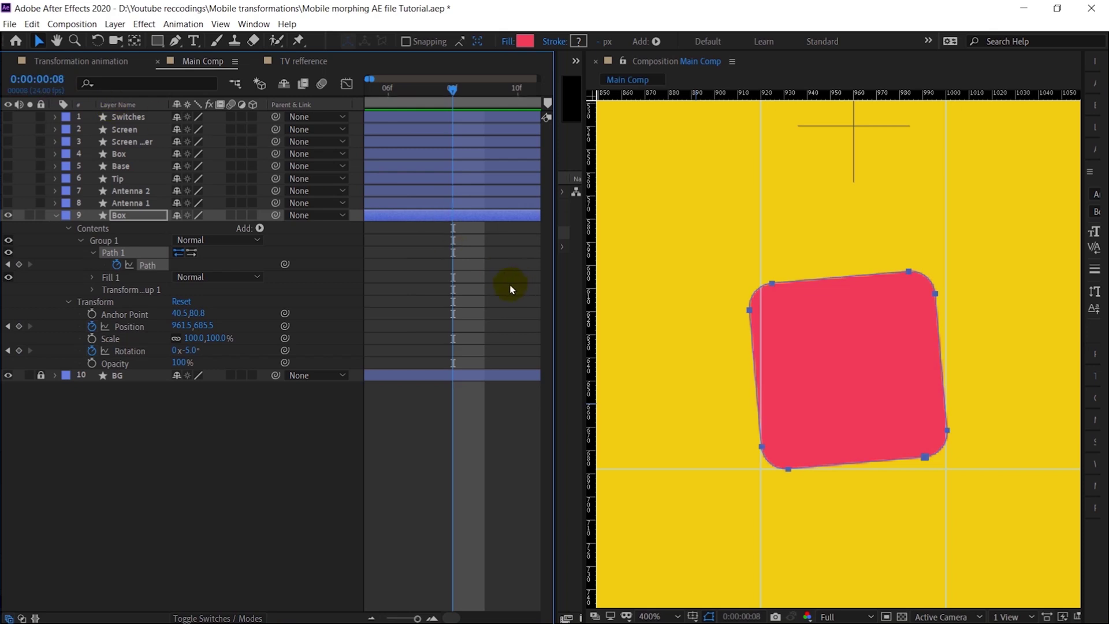
click(117, 156)
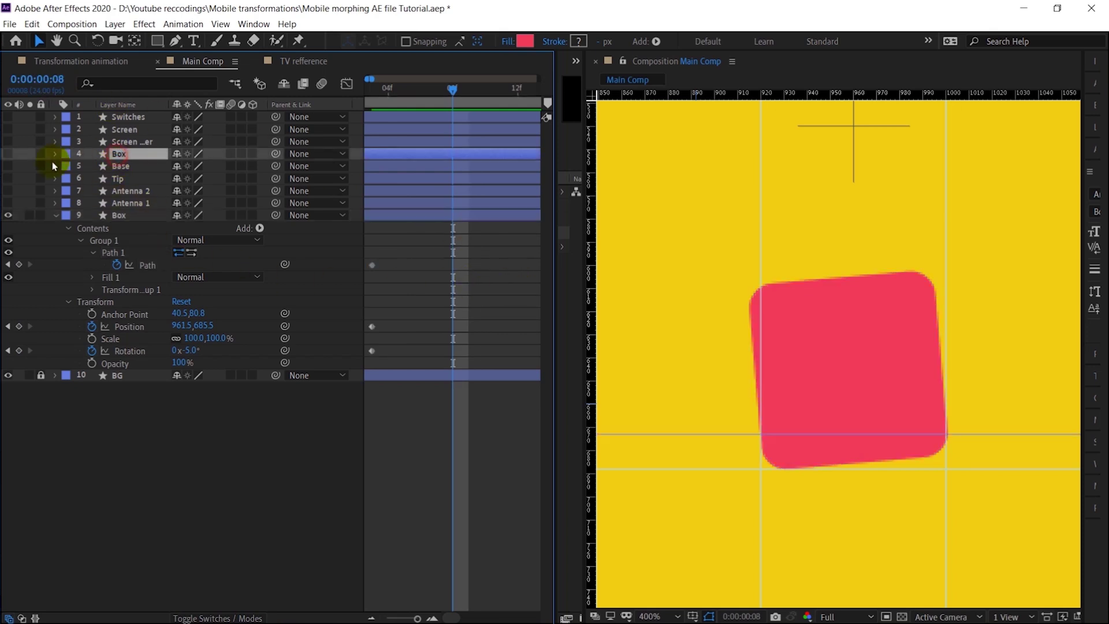
drag(10, 132, 6, 203)
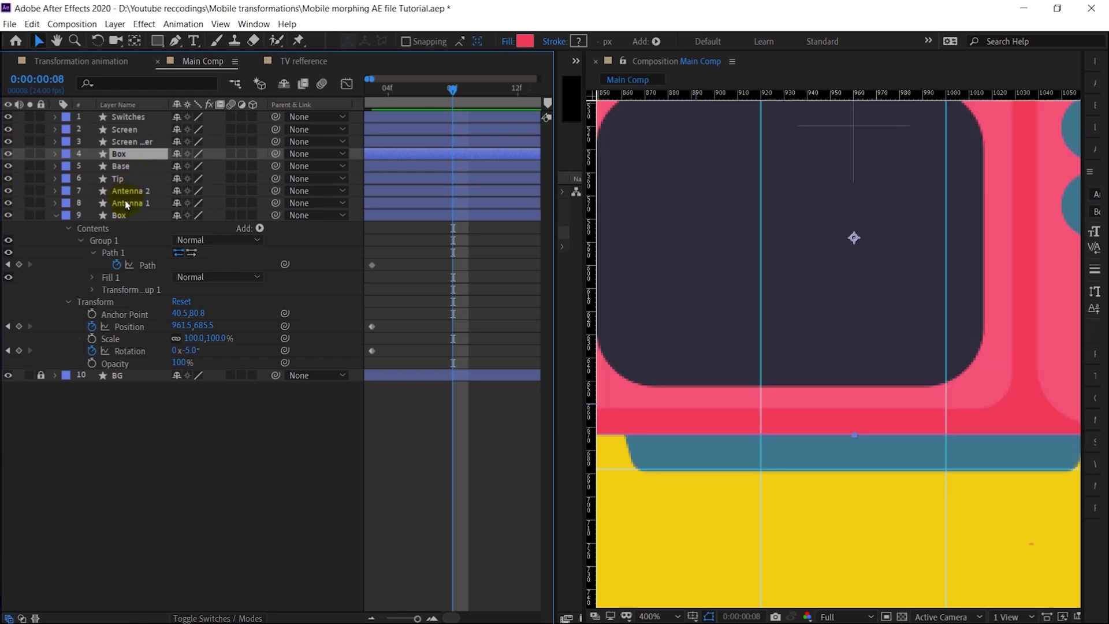
scroll(692, 228, down, 1)
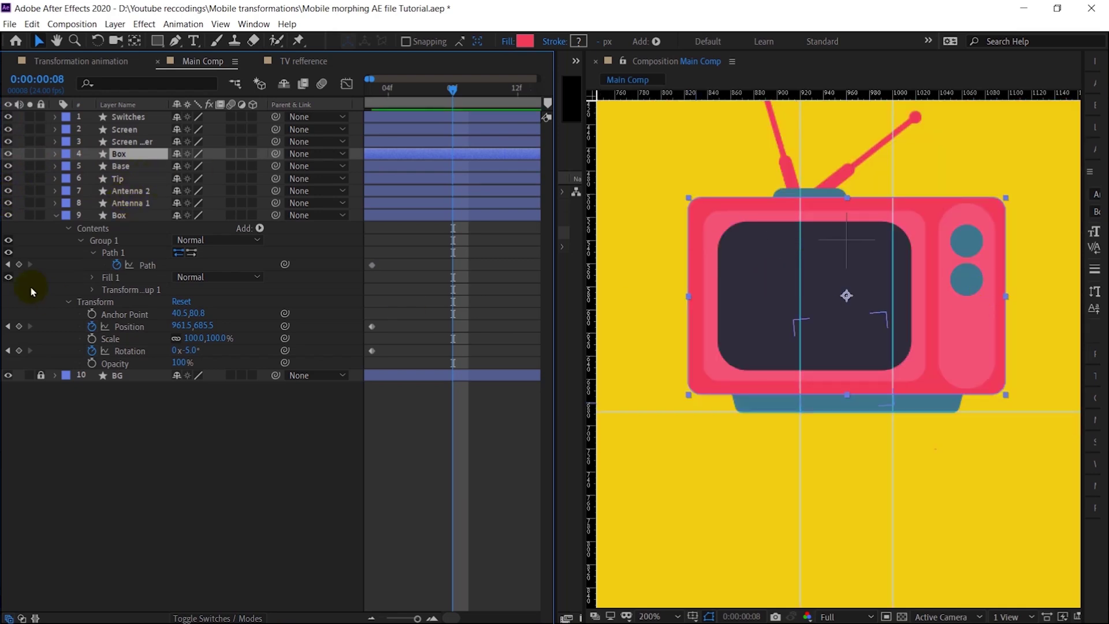
click(8, 202)
drag(8, 203, 9, 116)
click(110, 154)
click(46, 154)
- Copy the Path of the TV's Box layer and paste it into the small Box's Path at frame 8
click(55, 154)
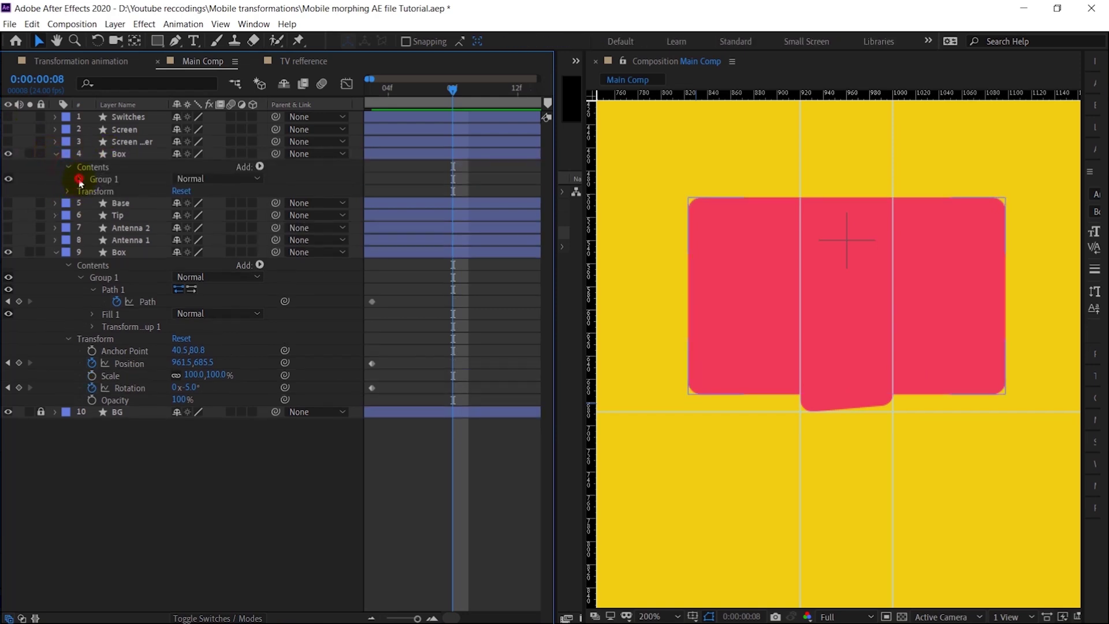
click(80, 179)
click(94, 192)
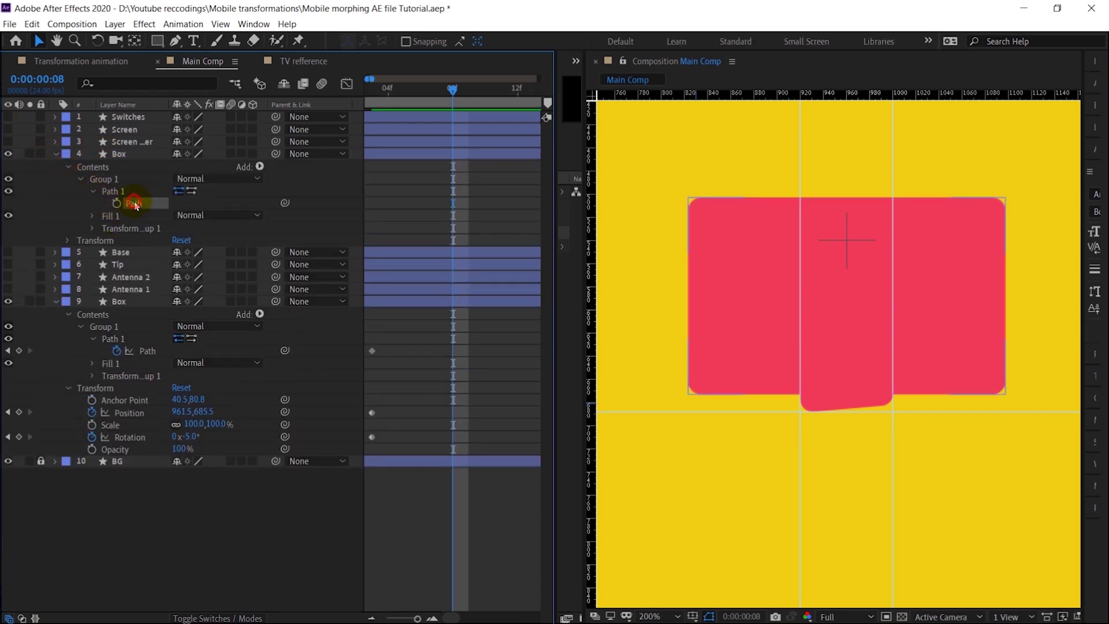
click(143, 200)
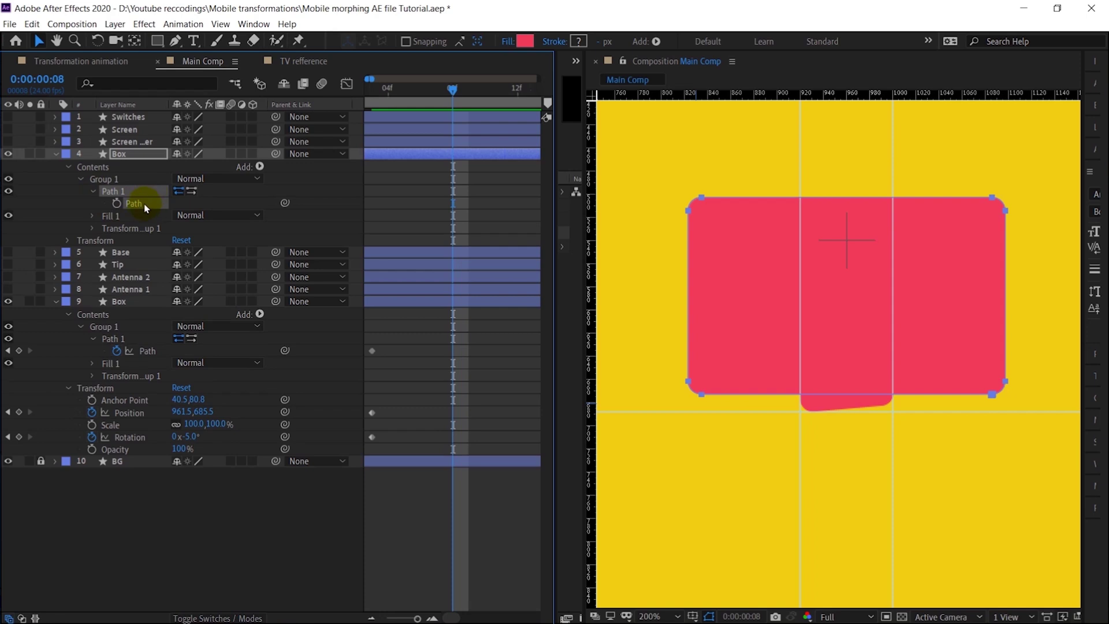
click(152, 354)
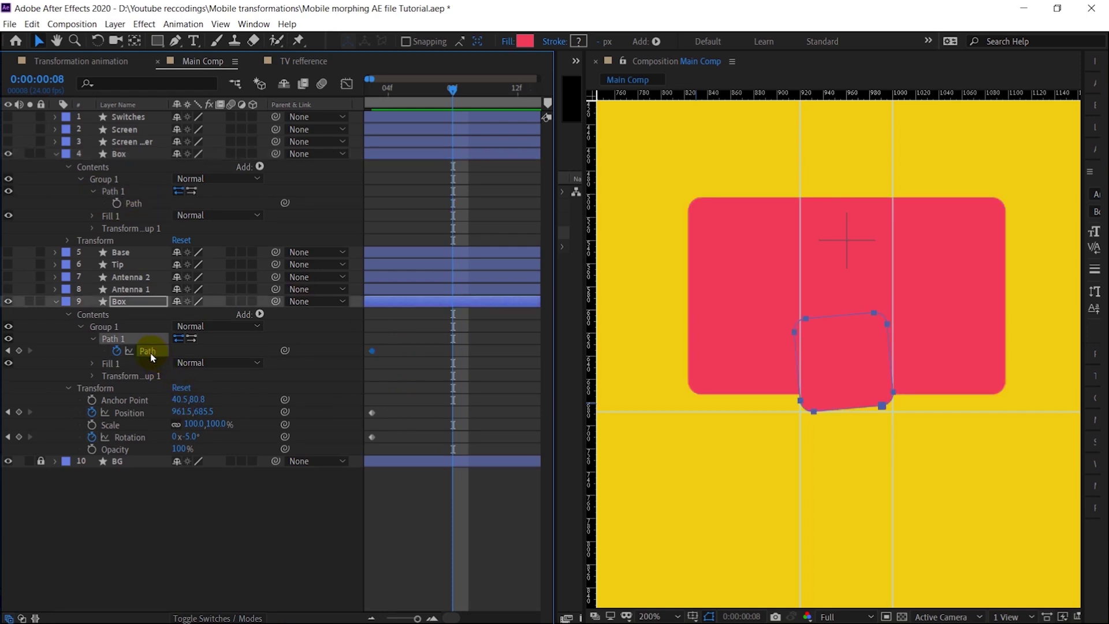
key(ctrl+v)
- Set the Rotation of the morphing Box (layer 9) to 0° at frame 8
click(187, 437)
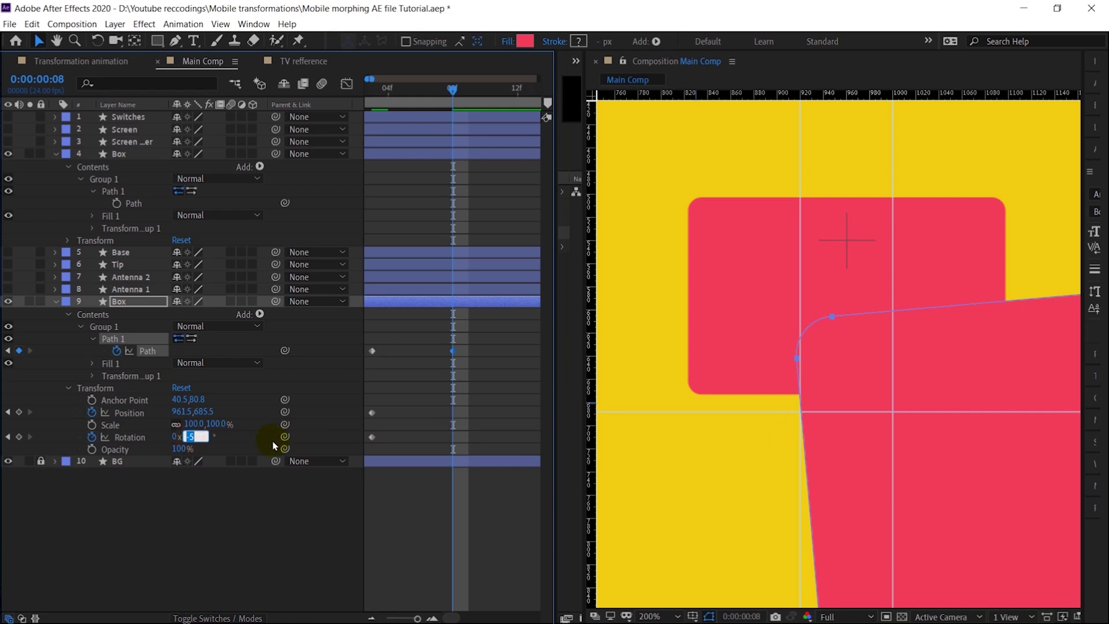
text(0)
key(Return)
scroll(886, 349, down, 3)
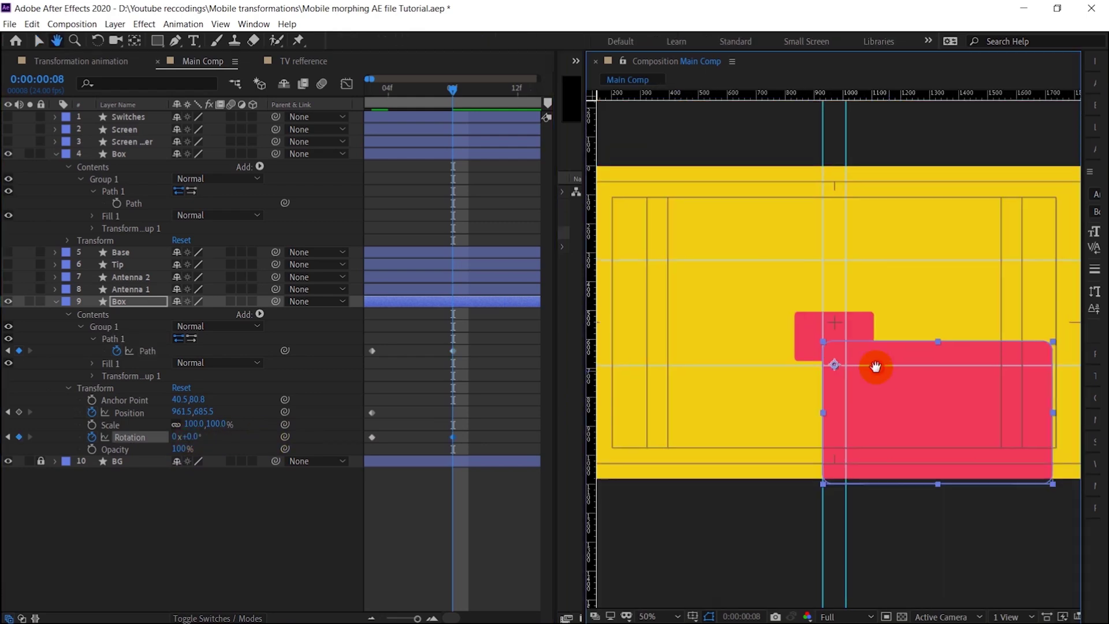
click(151, 352)
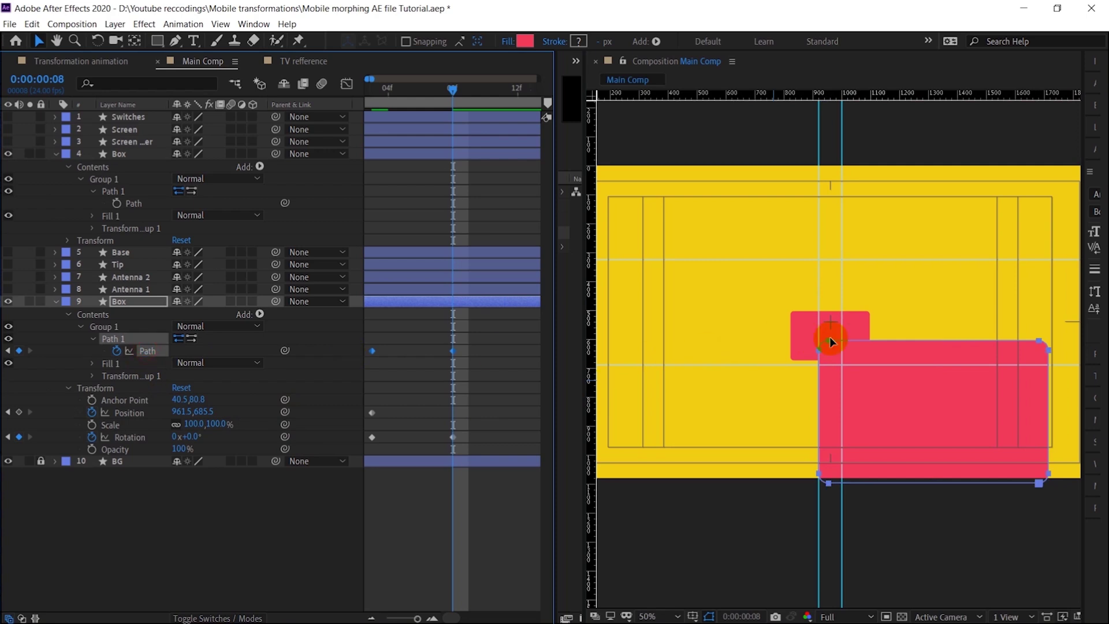
double_click(828, 341)
click(1042, 483)
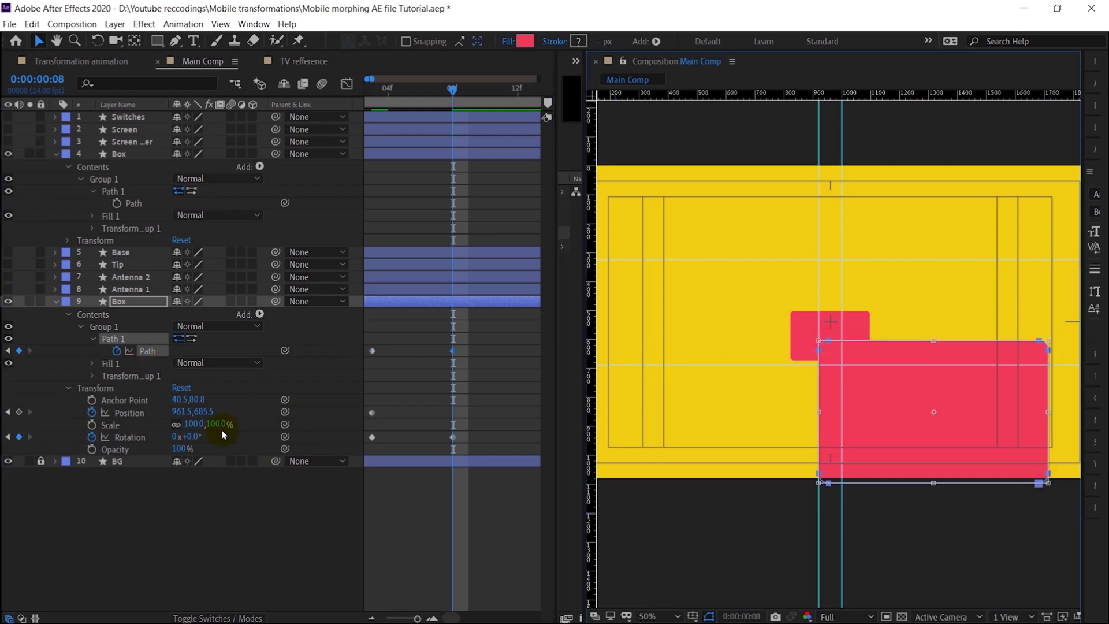
click(146, 329)
- Free-transform the pasted path at frame 8, shrinking it and moving it over the TV's Box shape
click(147, 351)
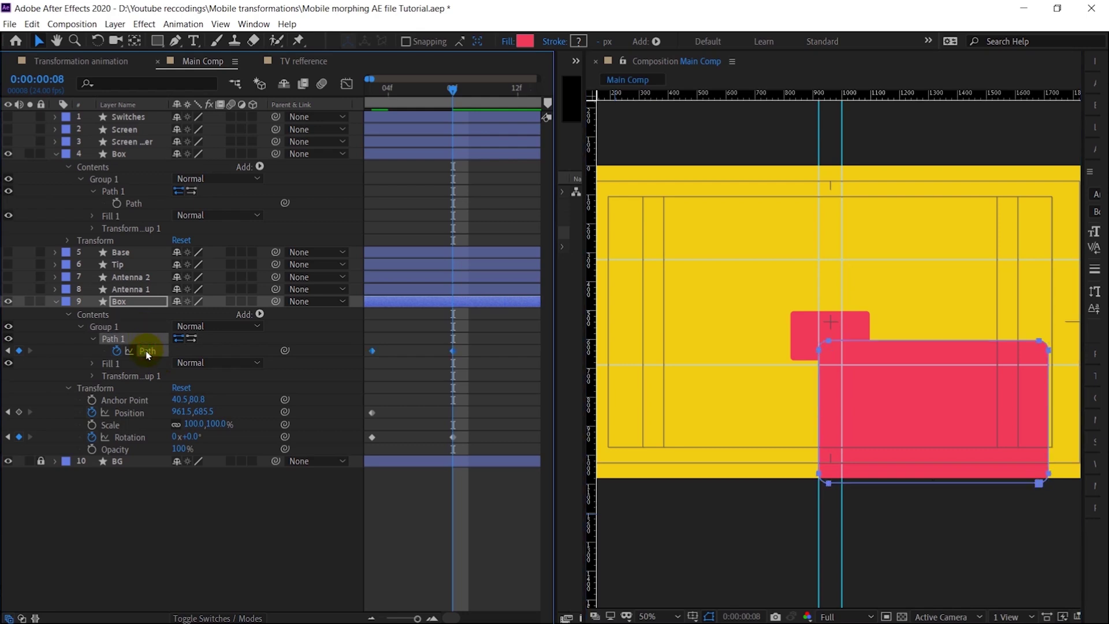
key(h)
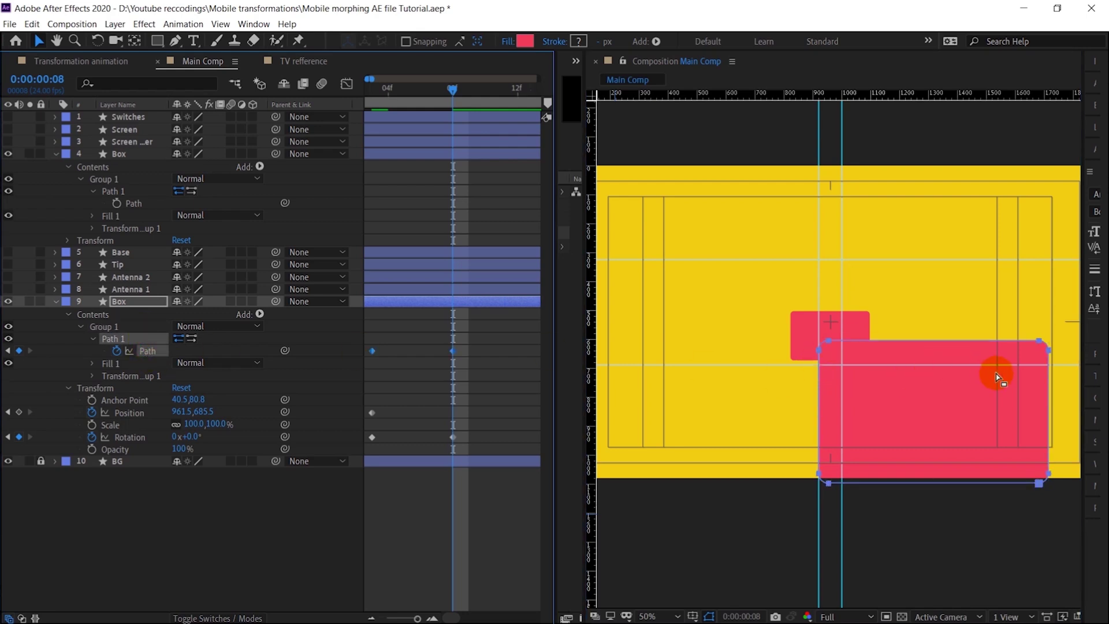
drag(998, 374, 928, 379)
key(v)
double_click(758, 346)
drag(977, 488, 853, 422)
- Fine-tune the pasted path's corners until it lines up with the TV's Box shape, and deselect it
scroll(852, 420, up, 6)
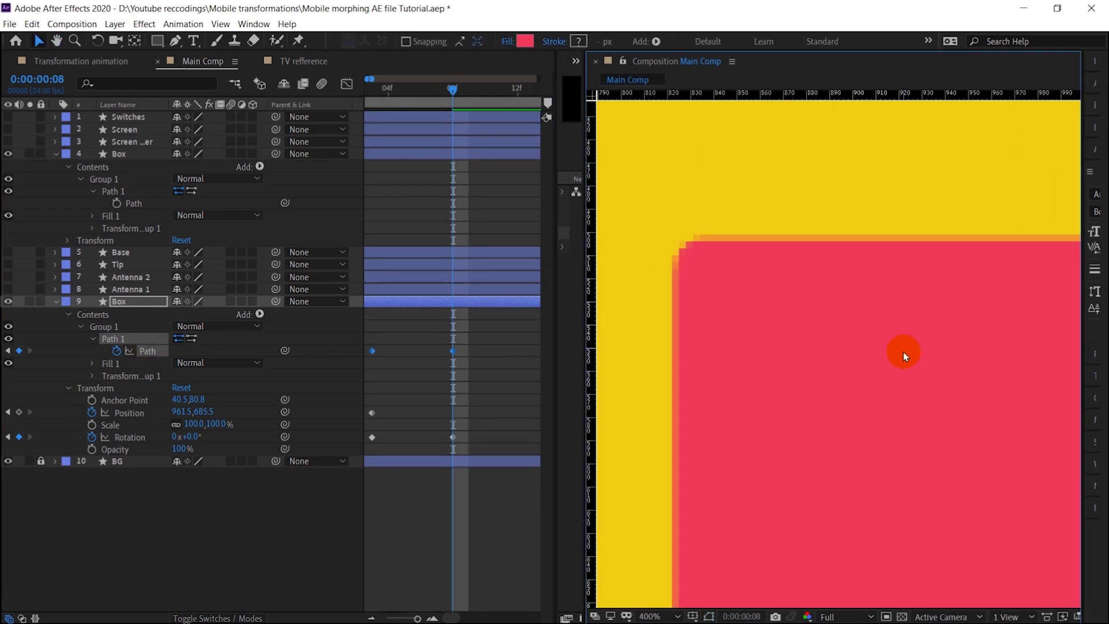
scroll(838, 328, down, 1)
scroll(787, 310, up, 1)
drag(895, 368, 834, 383)
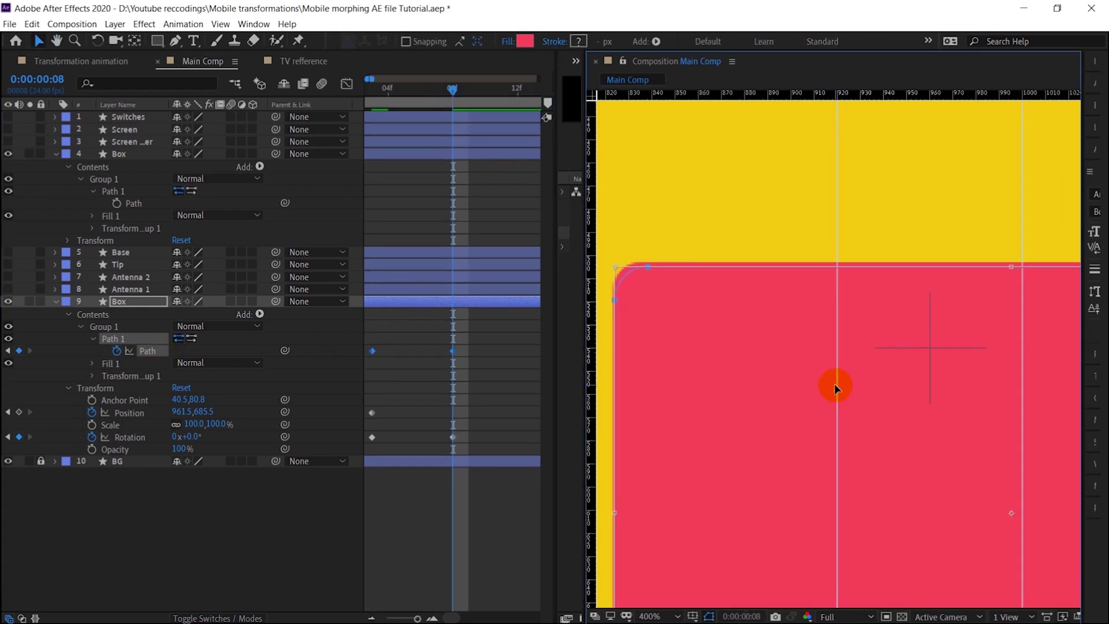
scroll(834, 384, down, 3)
scroll(958, 376, up, 5)
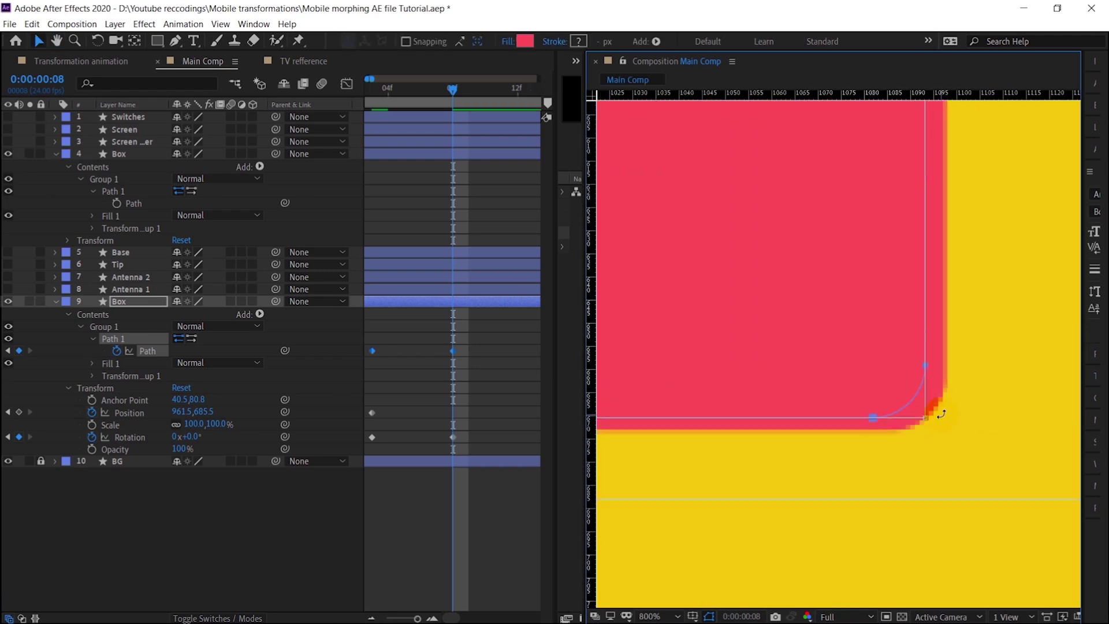
scroll(884, 403, down, 5)
click(462, 520)
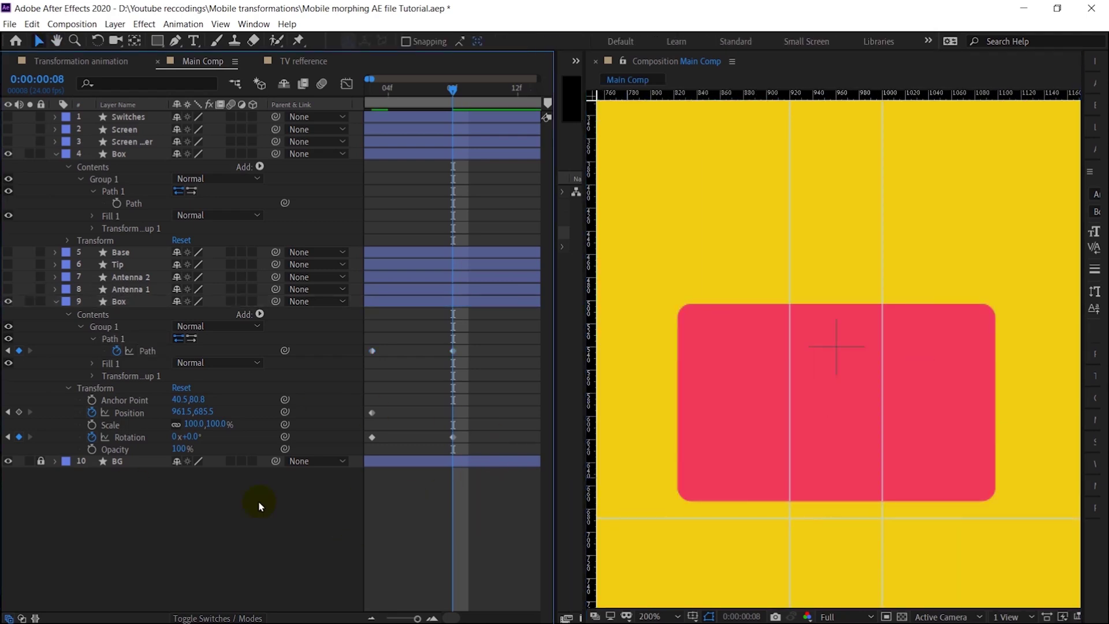
- Nudge the morphing Box upward at frame 8, keyframing its Position at 961.5, 674.0
click(400, 408)
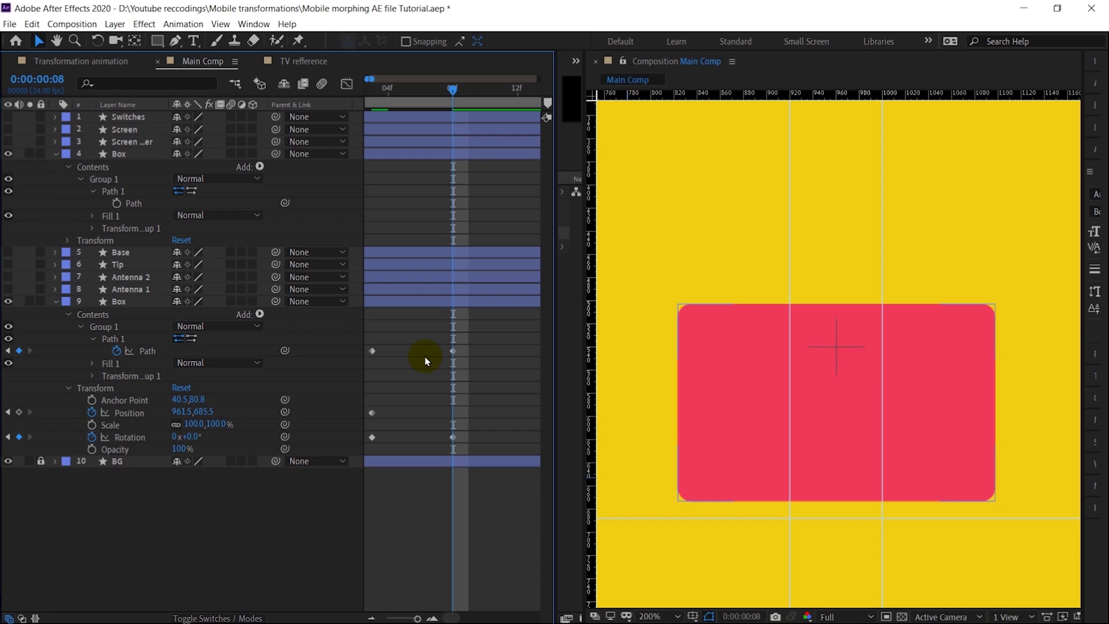
click(132, 414)
key(period)
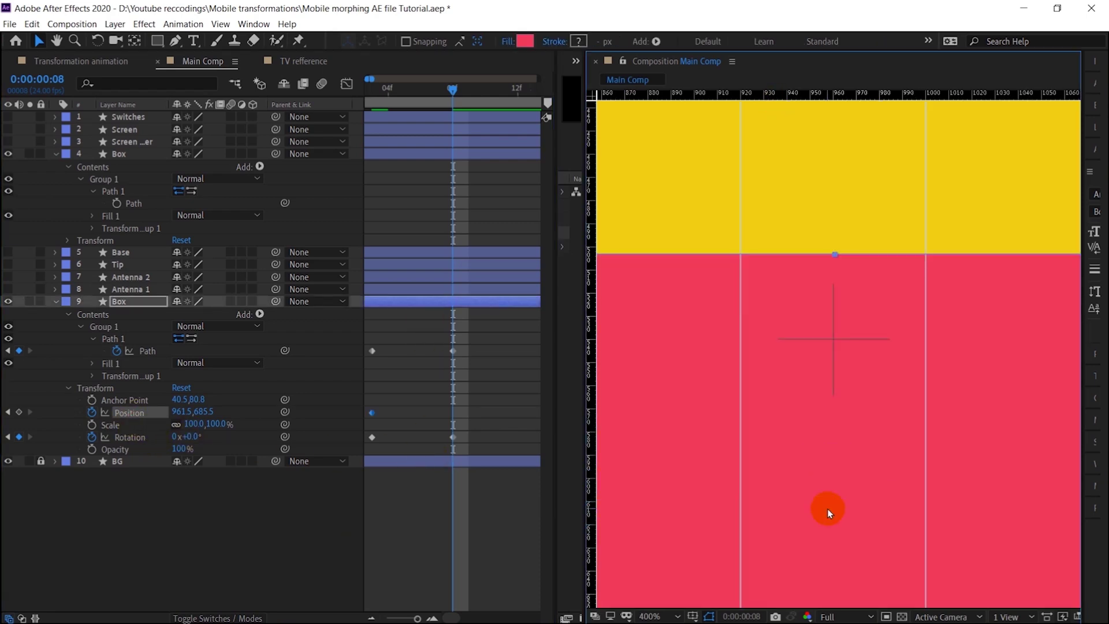
scroll(859, 391, down, 3)
key(comma)
key(Up)
key(Up)
key(Up)
key(Up)
key(Up)
key(Up)
key(Up)
key(Up)
key(Up)
key(Up)
key(Up)
key(Up)
key(Up)
key(Up)
key(Up)
key(Up)
key(Up)
key(Up)
key(Up)
key(Up)
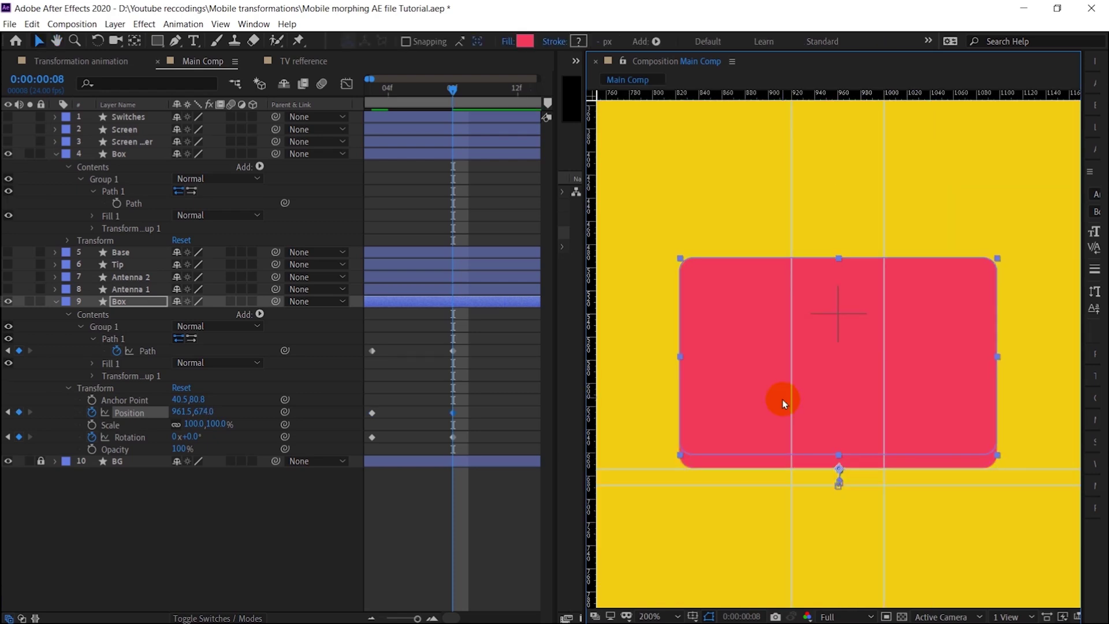
- Delete the TV's original Box (layer 4) and nudge the morphing Box up to Position 961.5, 671.0 at frame 8
click(124, 153)
key(Delete)
click(121, 203)
key(Up)
key(Up)
key(Up)
key(Up)
key(Up)
key(Up)
key(minus)
- Nudge the Box down to the ground guide at frame 13, keyframing its Position at 961.5, 686.3
key(Page_Down)
key(Page_Down)
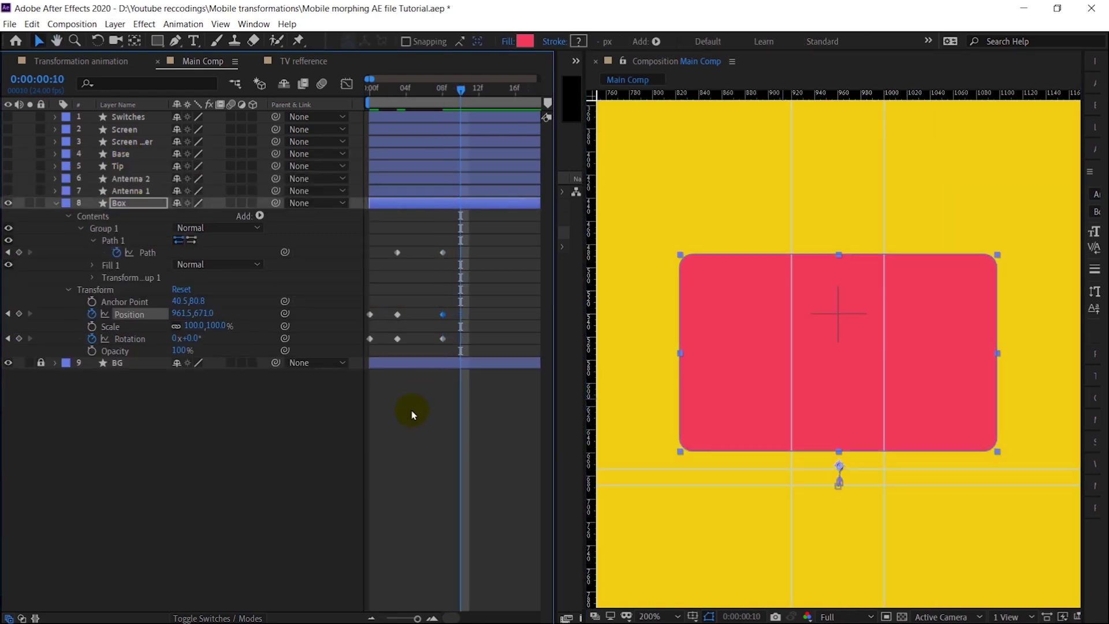
key(Page_Down)
key(Page_Down)
key(Page_Down)
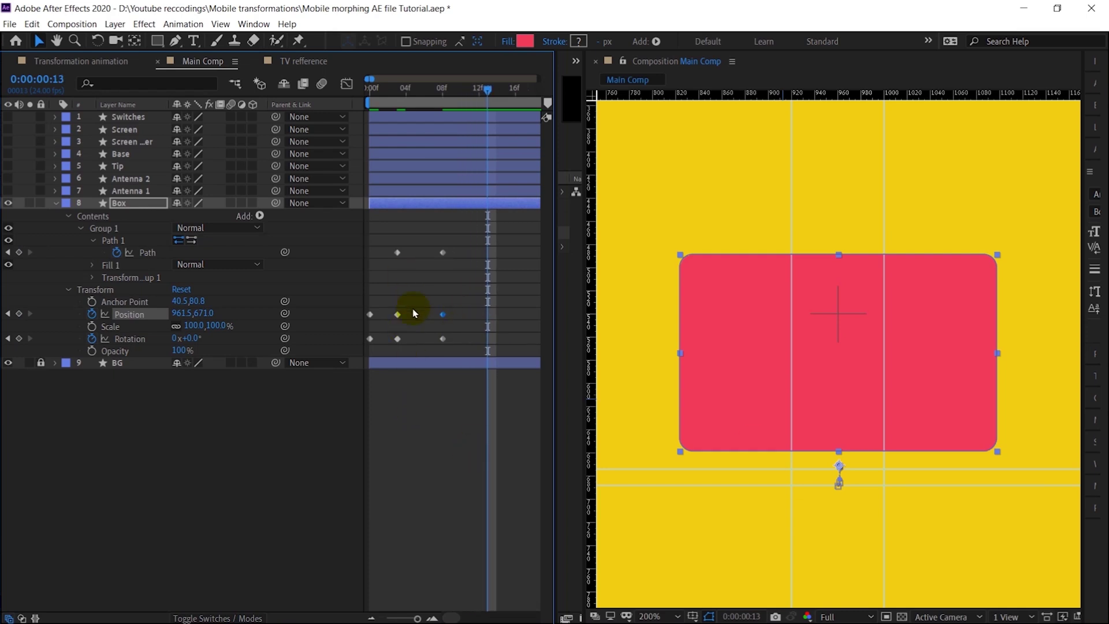
click(375, 362)
scroll(840, 390, up, 1)
click(691, 335)
key(shift+Down)
key(shift+Down)
key(shift+Down)
key(shift+Down)
key(shift+Down)
key(shift+Down)
key(Down)
scroll(908, 372, down, 1)
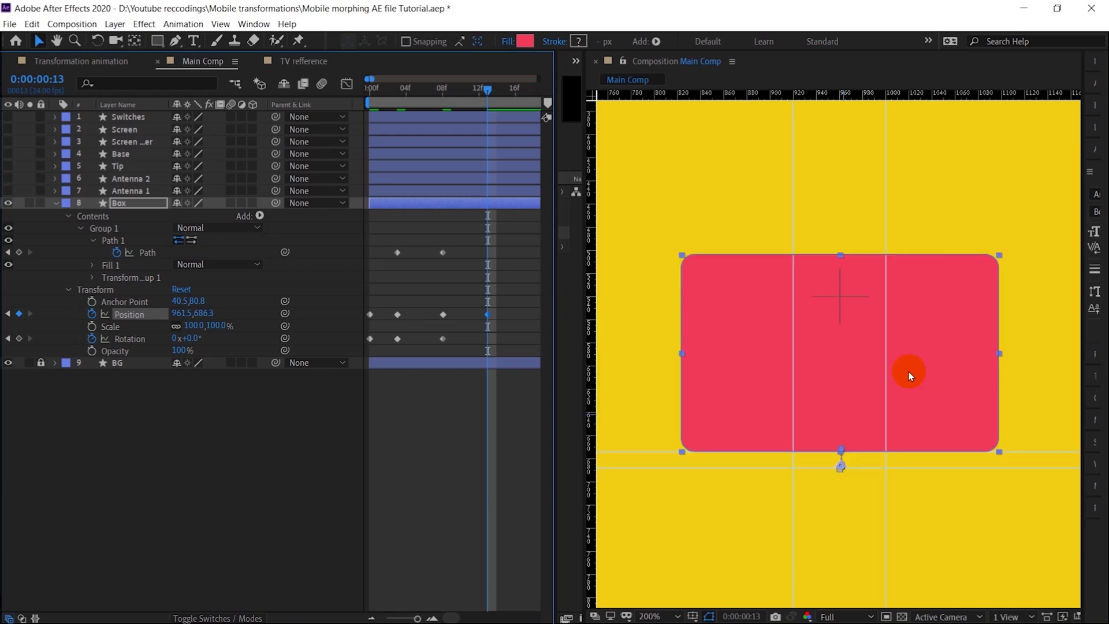
- Nudge the Box slightly upward at frame 18 to keyframe a small Position bounce
key(Page_Down)
key(Page_Down)
key(Page_Down)
key(Page_Down)
key(Page_Down)
scroll(842, 450, up, 1)
key(shift+Up)
key(Up)
key(Up)
key(Up)
key(Up)
drag(485, 443, 436, 417)
- Nudge the Box back down at frame 22, keyframing its Position at 961.5, 686.3
key(Page_Down)
key(Page_Down)
key(Page_Down)
key(Page_Down)
key(shift+Down)
key(Up)
key(Up)
key(Up)
key(Up)
- Keyframe the Box's Position at 961.5, 682.8 at 0:00:01:02 and back at 961.5, 686.3 at 0:00:01:06
key(Page_Down)
key(Page_Down)
key(Page_Down)
key(Page_Down)
key(v)
key(Up)
key(Up)
key(Up)
key(Up)
key(Up)
key(Up)
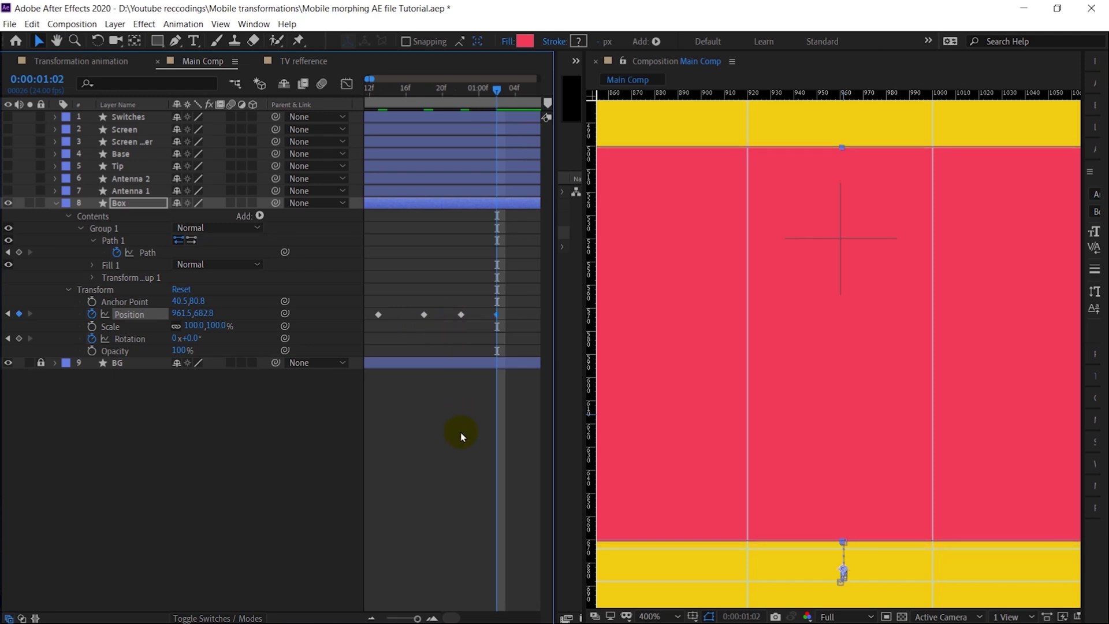
key(minus)
key(h)
drag(436, 448, 457, 448)
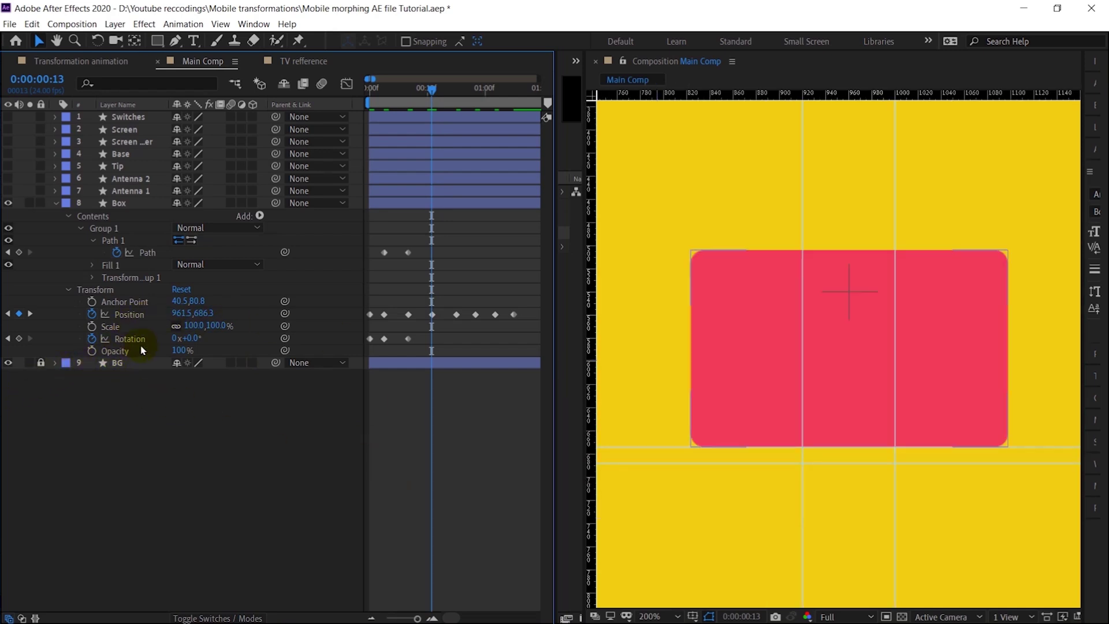
- Keyframe the Box's Rotation at -5° at frame 3, 5° at frame 8 and 0° at frame 13
key(j)
click(191, 340)
text(-5)
key(Return)
click(194, 340)
text(5)
key(Return)
scroll(798, 462, up, 1)
text(k0)
key(Return)
- Set the Box's Rotation to -2° at frame 18 and nudge the Box upward there
key(k)
click(191, 339)
text(-2)
key(Return)
drag(806, 422, 906, 373)
key(shift+Up)
key(shift+Up)
scroll(904, 373, down, 1)
- Copy the Box's 0° Rotation keyframe from frame 13 to frame 22
key(k)
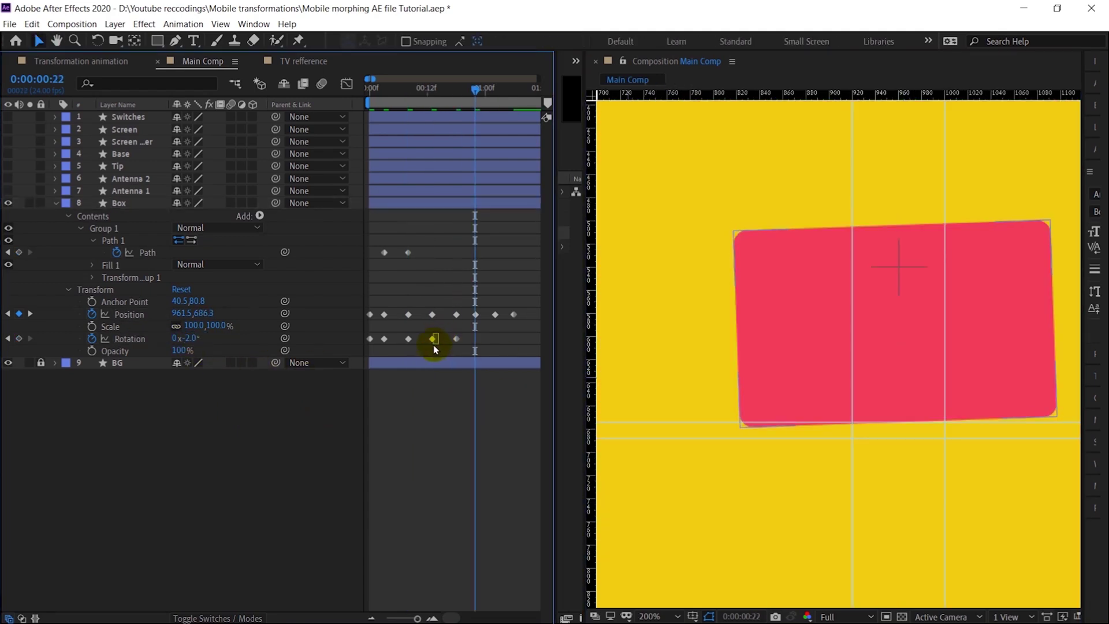
drag(435, 349, 428, 334)
key(ctrl+c)
key(ctrl+v)
- Set the Box's Rotation to 1° at 0:00:01:02 and nudge it up to Position 961.5, 683.0
scroll(866, 352, up, 1)
key(k)
click(191, 338)
text(1)
key(Return)
key(shift+Up)
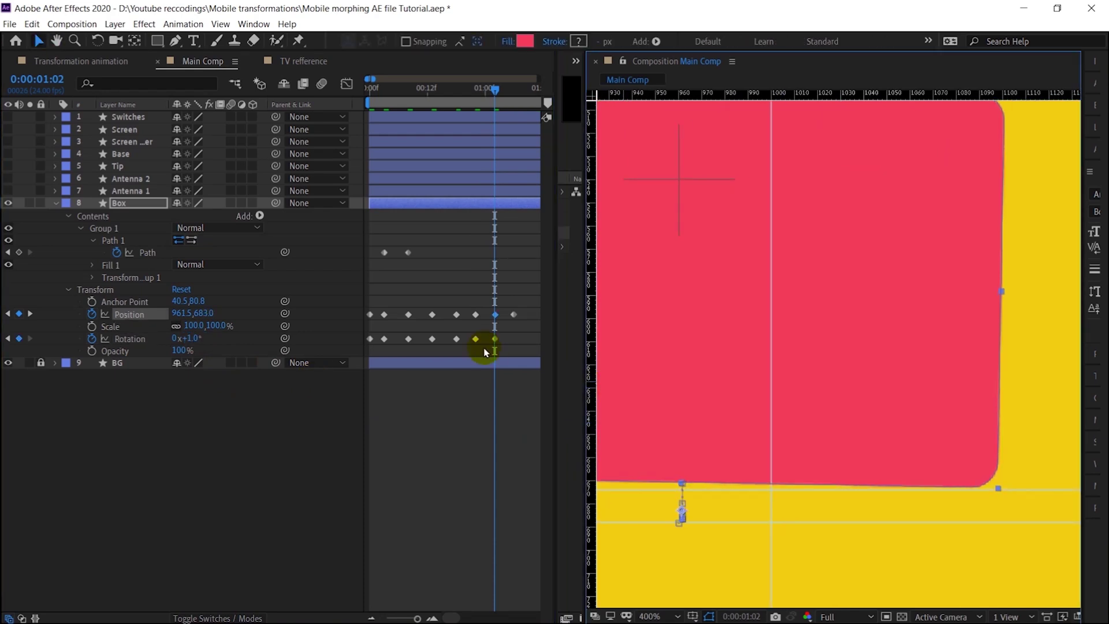
- Copy the Box's 0° Rotation keyframe from frame 22 to 0:00:01:06
click(475, 338)
key(ctrl+c)
key(k)
key(ctrl+v)
scroll(849, 356, down, 1)
- End the work area at 0:00:01:08 and apply Easy Ease to all of the Box's Path, Position and Rotation keyframes
click(523, 89)
key(n)
click(523, 302)
drag(519, 303, 365, 352)
drag(437, 244, 372, 267)
key(F9)
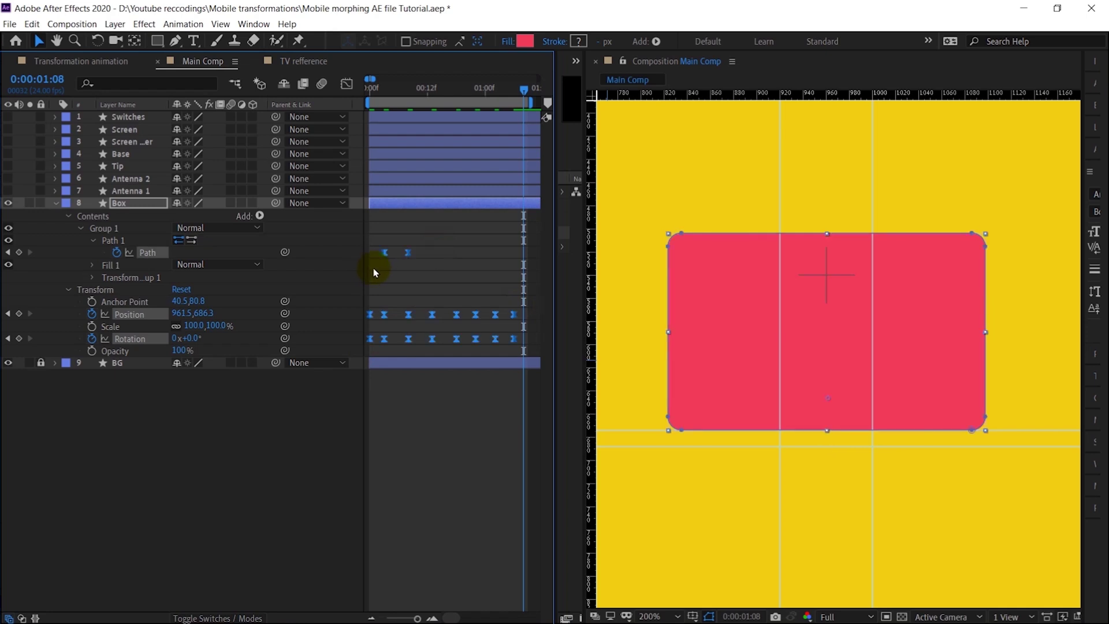
- Preview the Box's bounce and morph from frame 0, and return to the start
click(372, 95)
key(space)
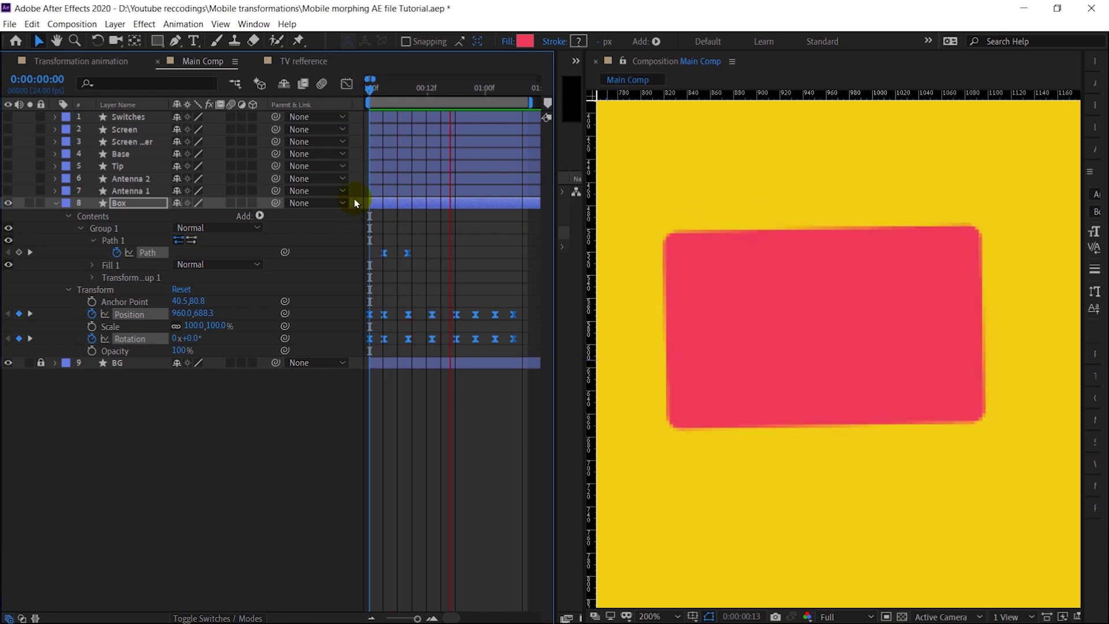
key(comma)
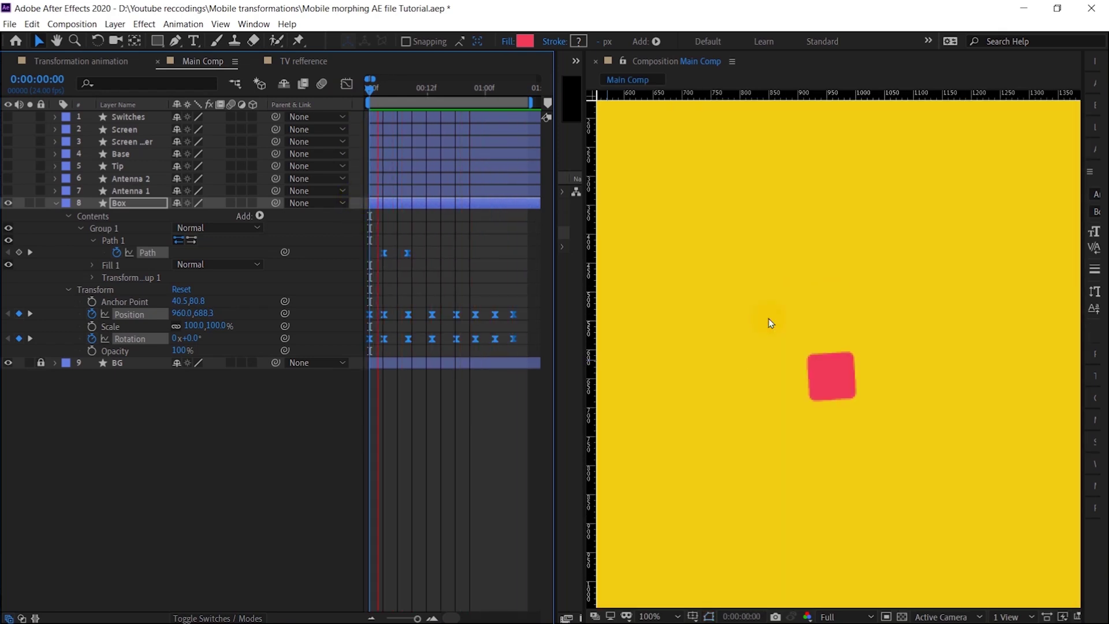
key(space)
click(490, 275)
click(370, 92)
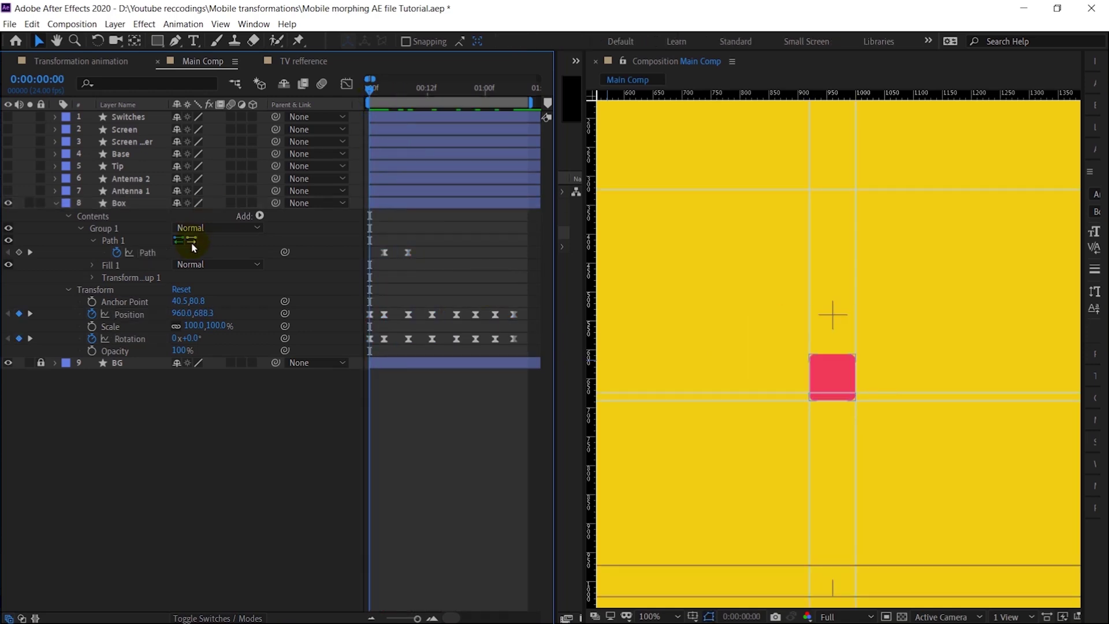
- Parent the seven TV part layers, from Switches to Antenna 1, to the Box layer
click(124, 192)
shift+click(124, 116)
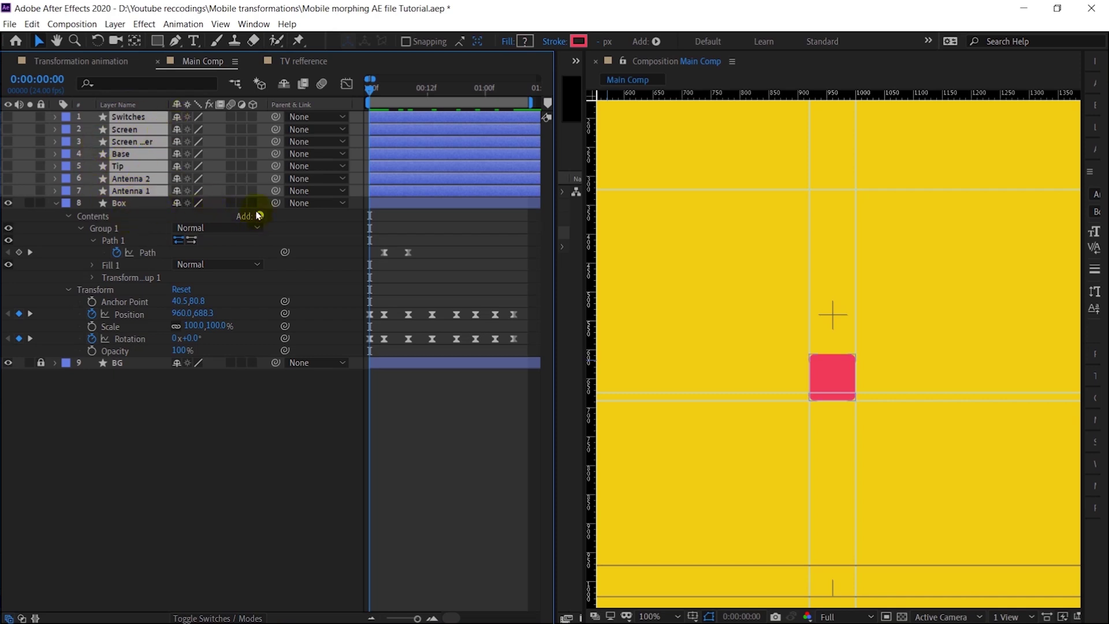
drag(275, 194, 61, 203)
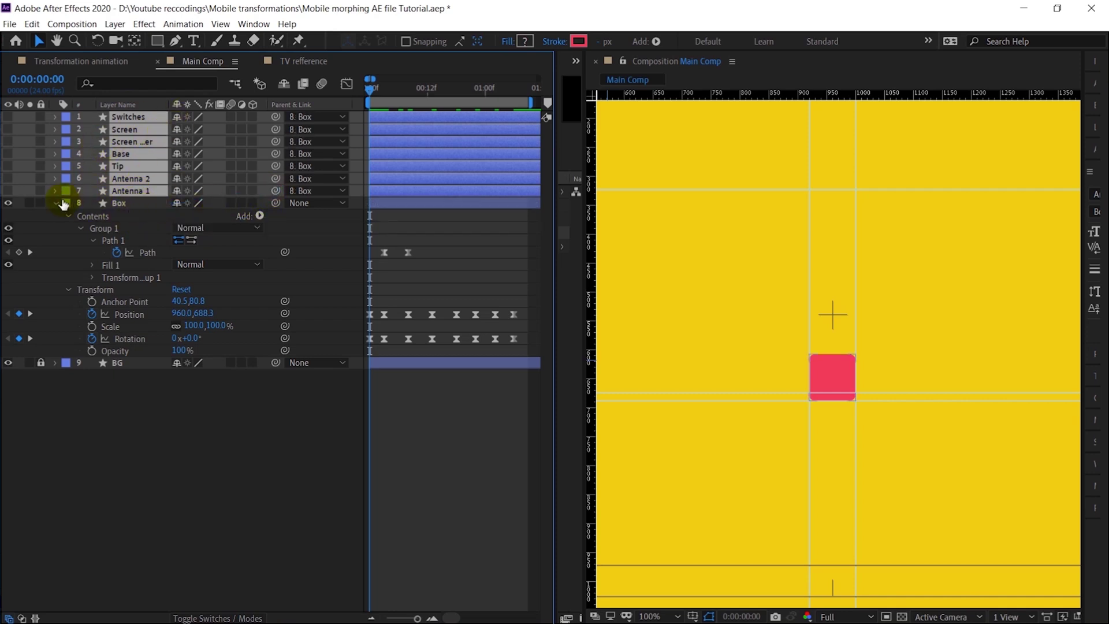
click(422, 226)
- Make all seven TV part layers, from Switches to Antenna 1, visible
click(99, 193)
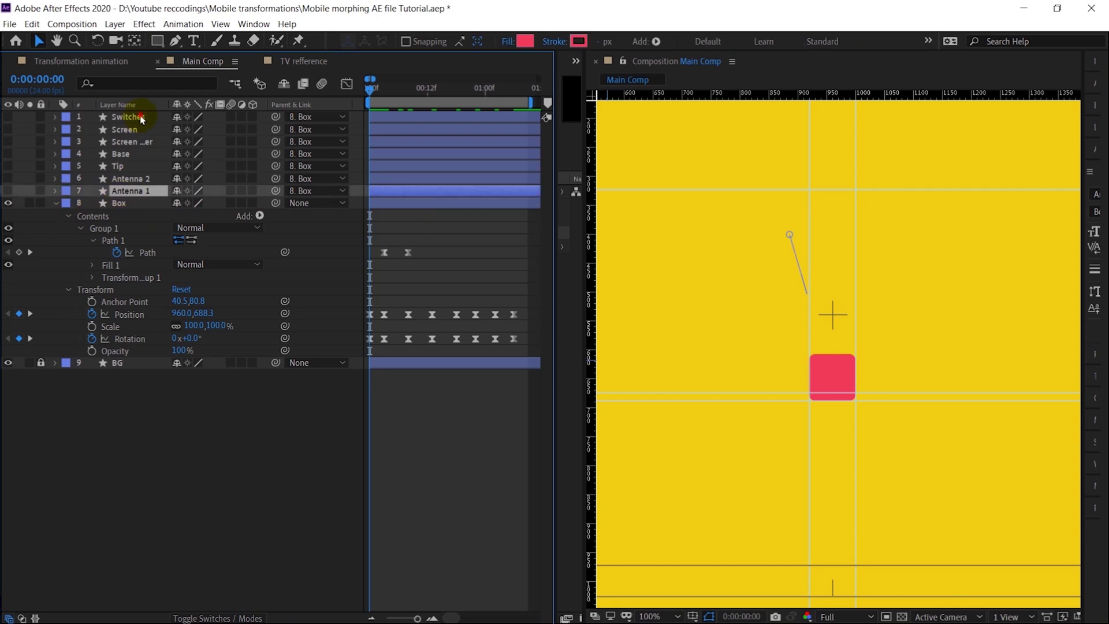
shift+click(140, 116)
alt+click(8, 196)
click(310, 228)
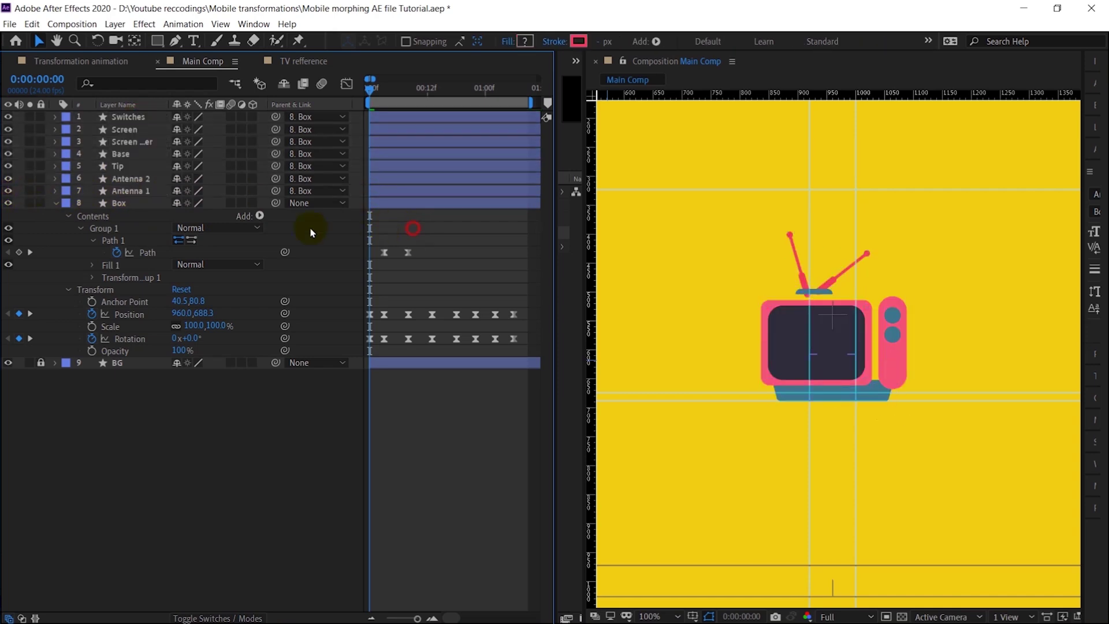
- Move the Base, Tip, Antenna 2 and Antenna 1 layers below the Box layer in the stacking order
click(133, 190)
shift+click(128, 155)
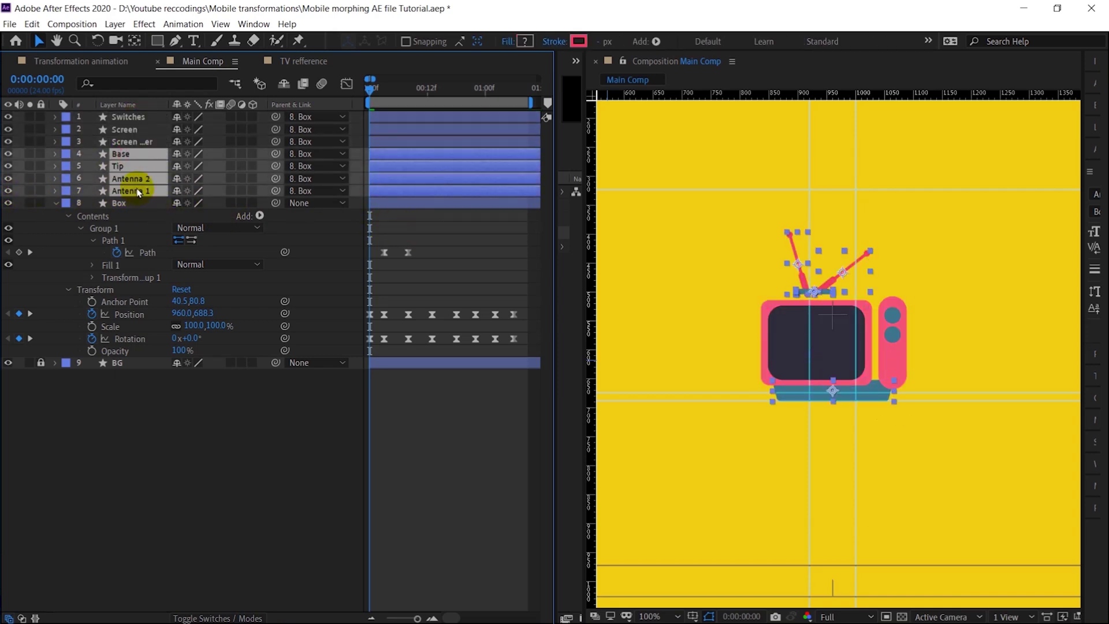
drag(140, 190, 139, 356)
click(414, 441)
- Examine the assembled TV at 0:00:01:06, checking the Base, Tip and both antenna layers behind the Box
click(134, 326)
key(k)
key(k)
key(k)
key(k)
key(k)
key(k)
key(k)
key(period)
click(438, 407)
click(130, 350)
click(130, 338)
click(124, 314)
click(127, 327)
scroll(761, 259, down, 2)
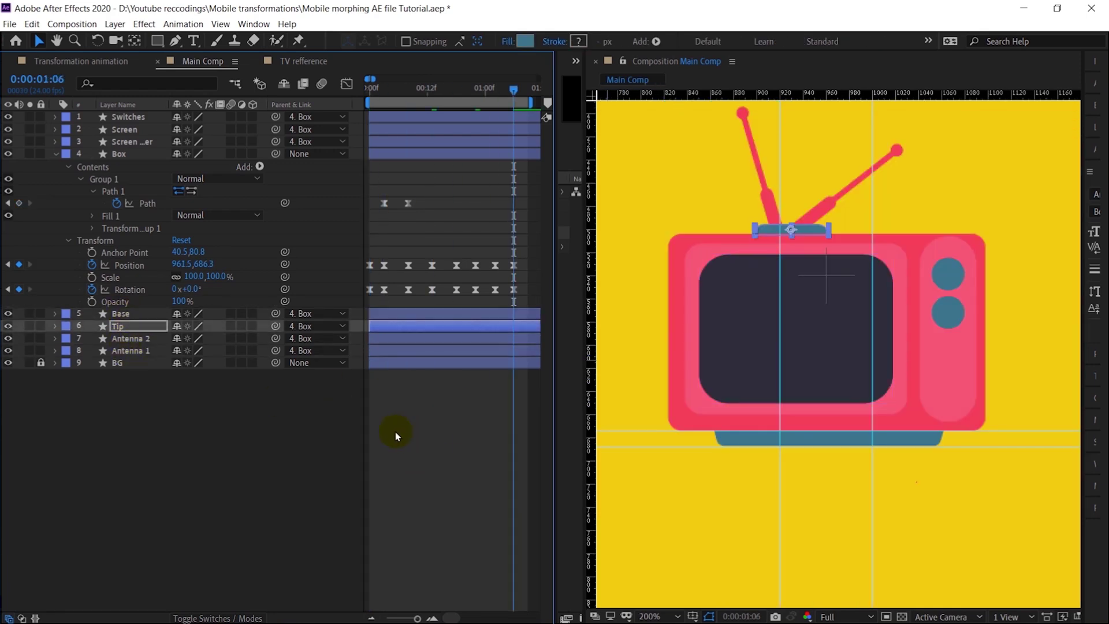
- Trim the in points of all TV part layers except the Box to frame 3
click(392, 92)
drag(393, 91, 383, 91)
click(128, 142)
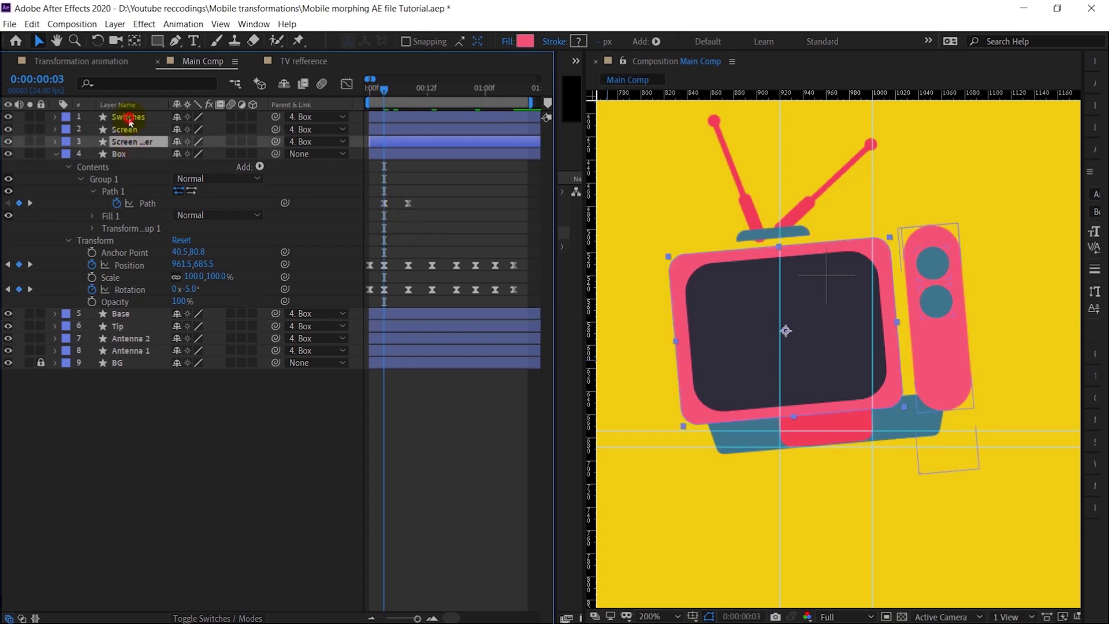
shift+click(127, 117)
ctrl+click(130, 313)
ctrl+click(124, 326)
ctrl+click(131, 338)
ctrl+click(135, 351)
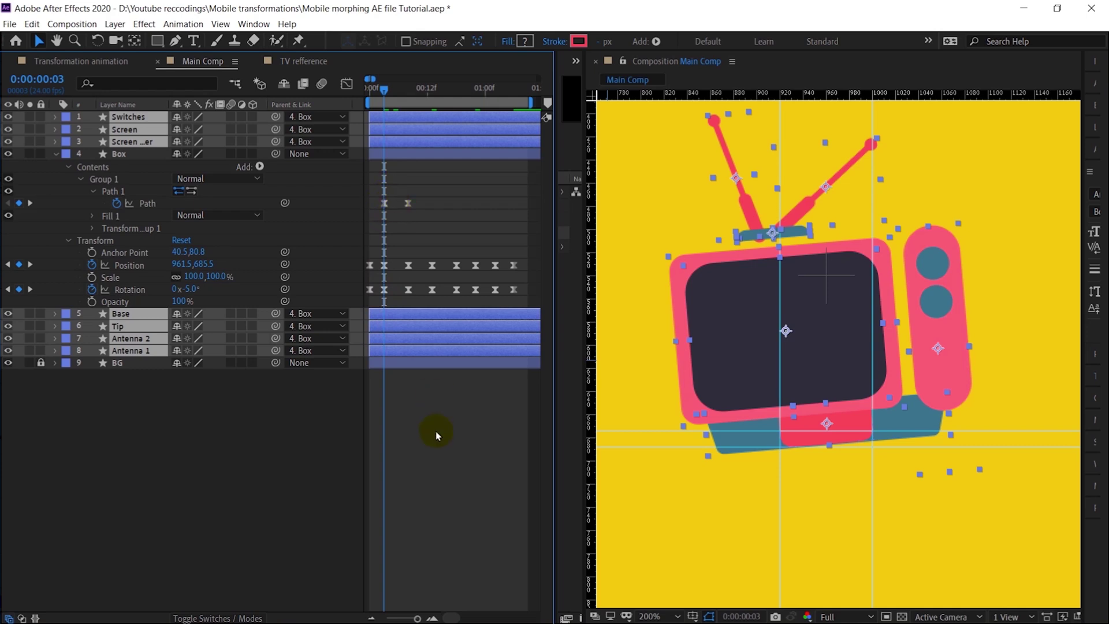
key(alt+bracketleft)
- At frame 8, move the Tip layer's anchor point to the tip's bottom edge
key(k)
key(k)
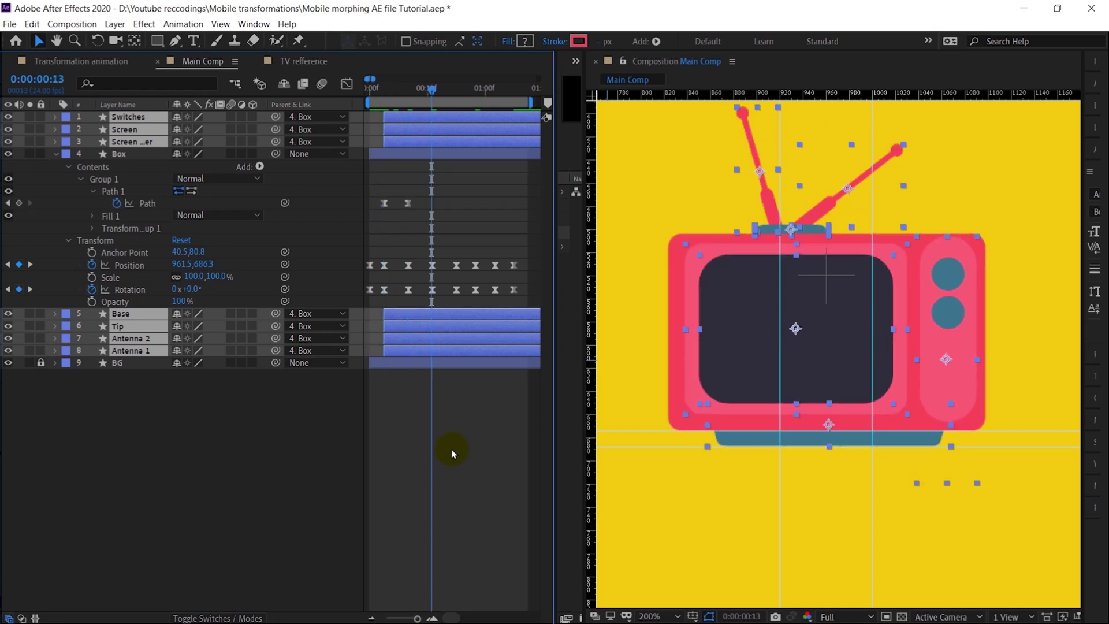
key(j)
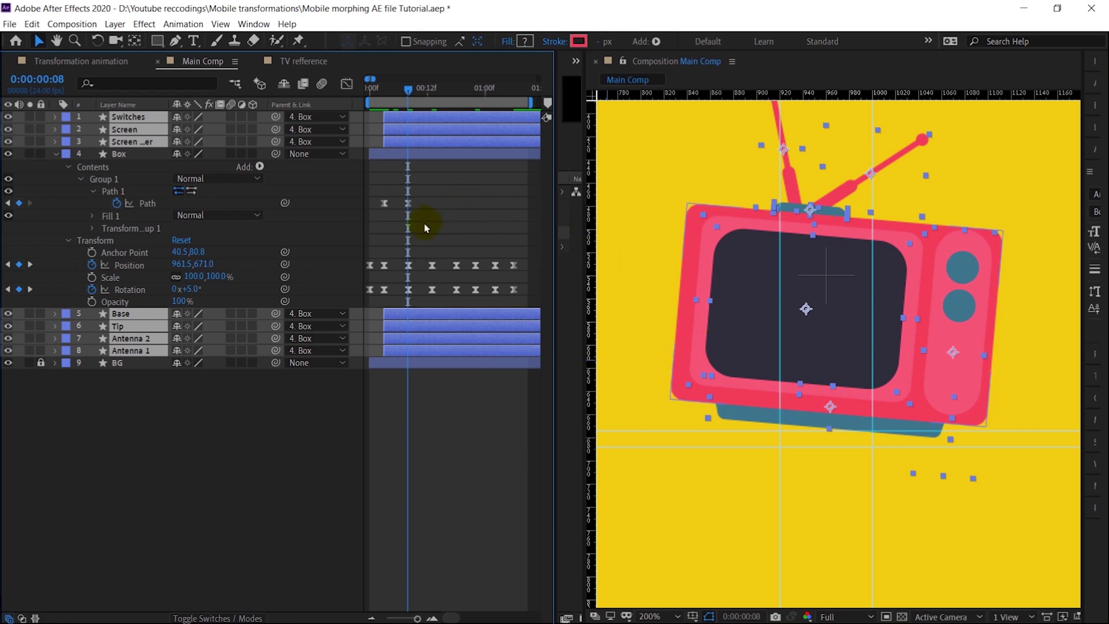
click(458, 202)
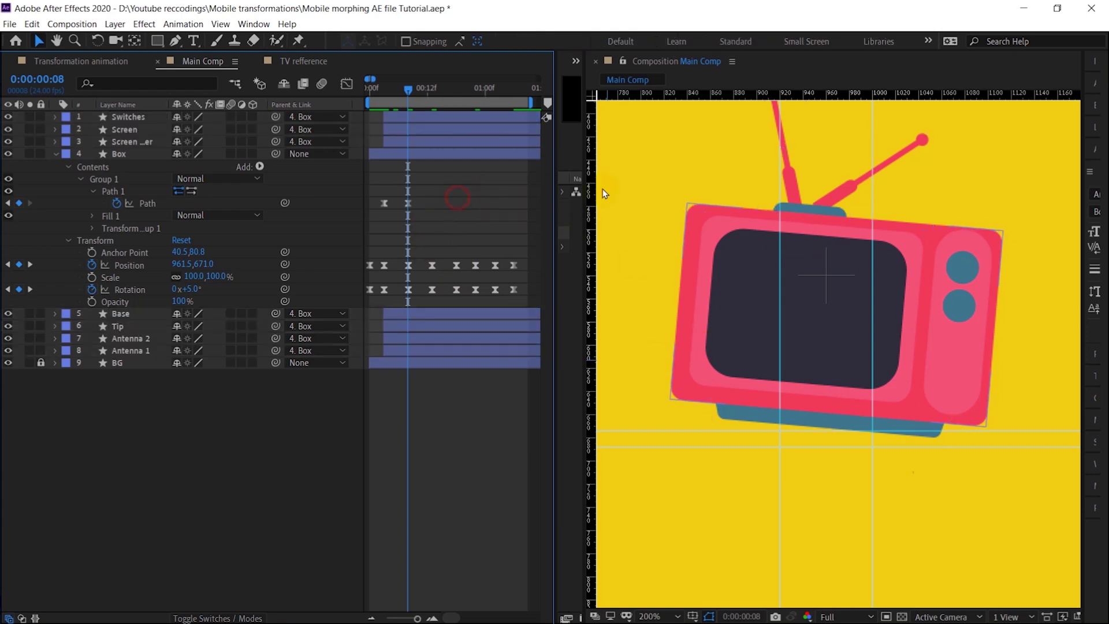
click(854, 184)
drag(854, 184, 872, 251)
key(y)
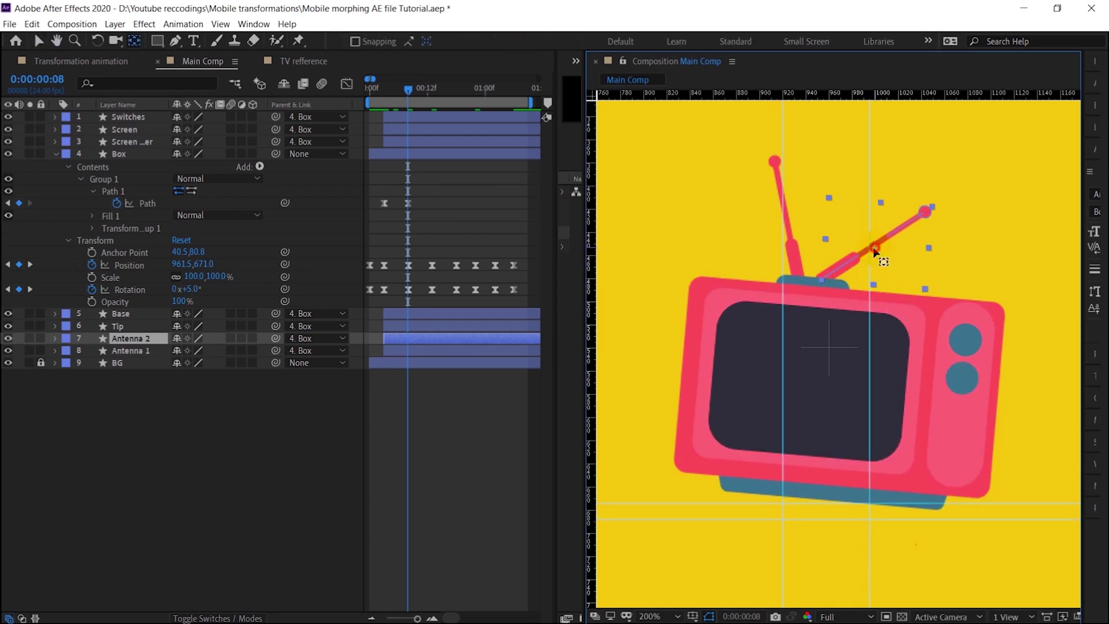
scroll(814, 288, up, 1)
click(807, 318)
click(817, 316)
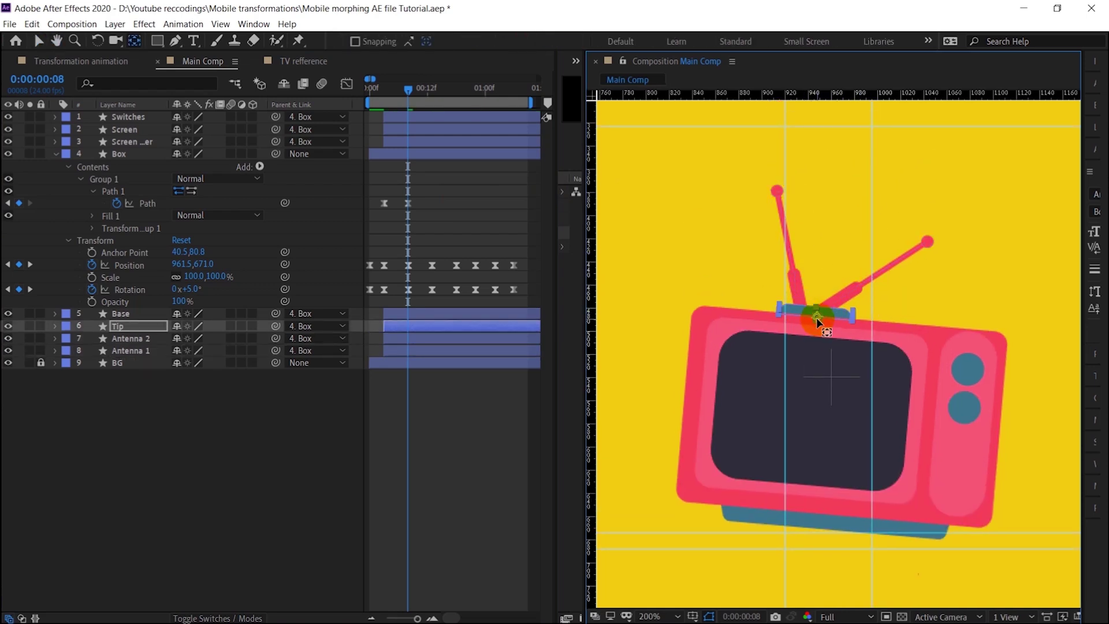
click(466, 386)
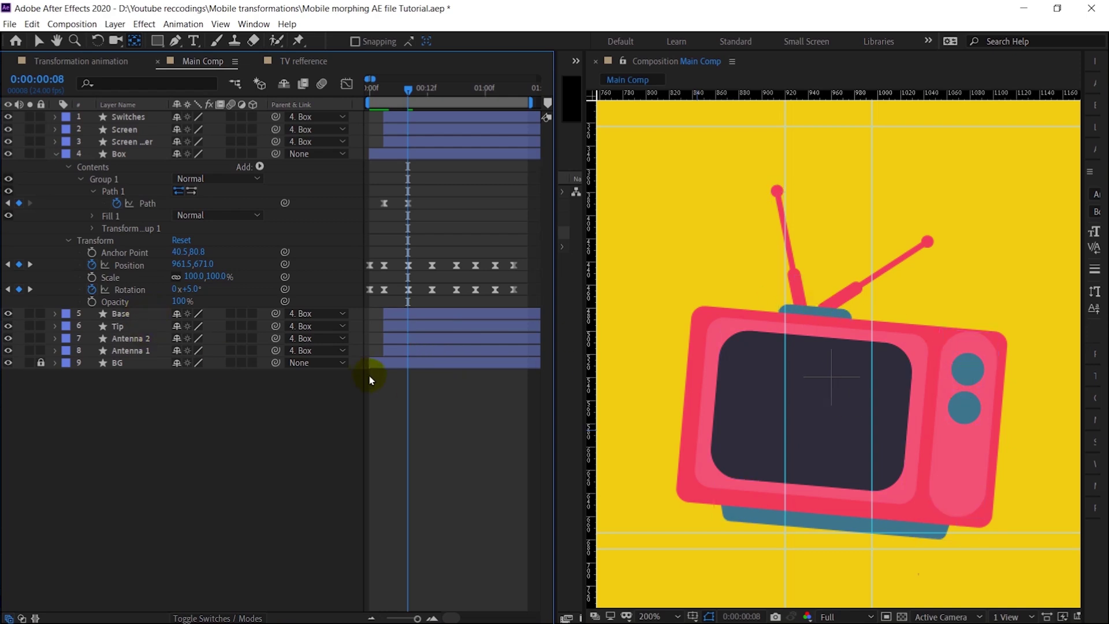
- Parent the Antenna 1 and Antenna 2 layers to the Tip layer
click(246, 350)
shift+click(257, 338)
drag(275, 337, 136, 329)
- Keyframe the Tip layer's Position and Scale at frames 3 and 8
click(130, 326)
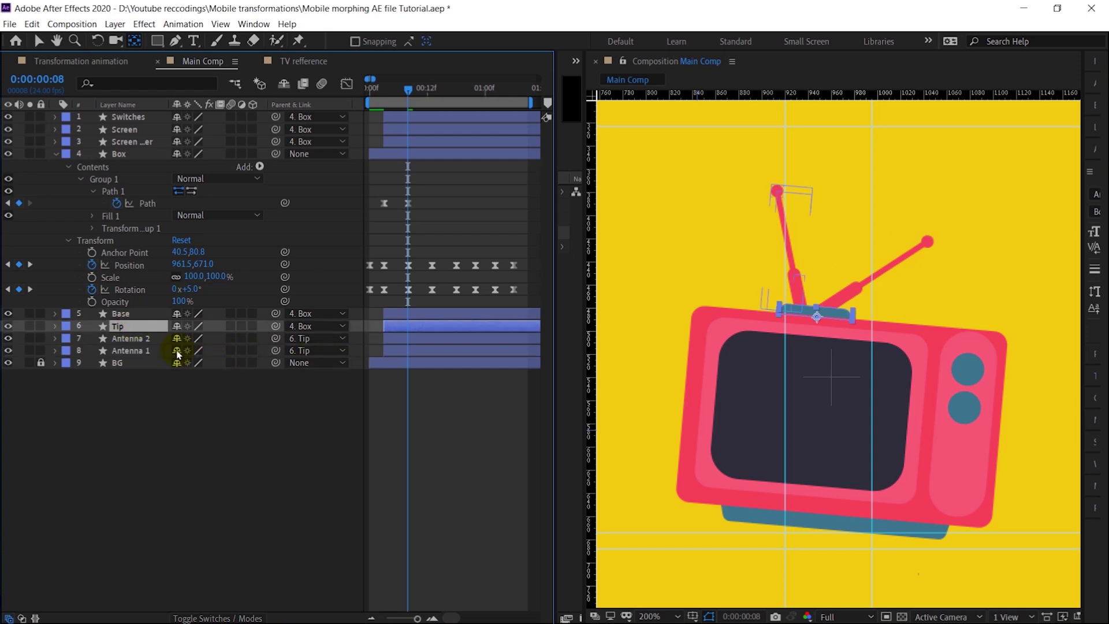
key(s)
click(93, 339)
key(j)
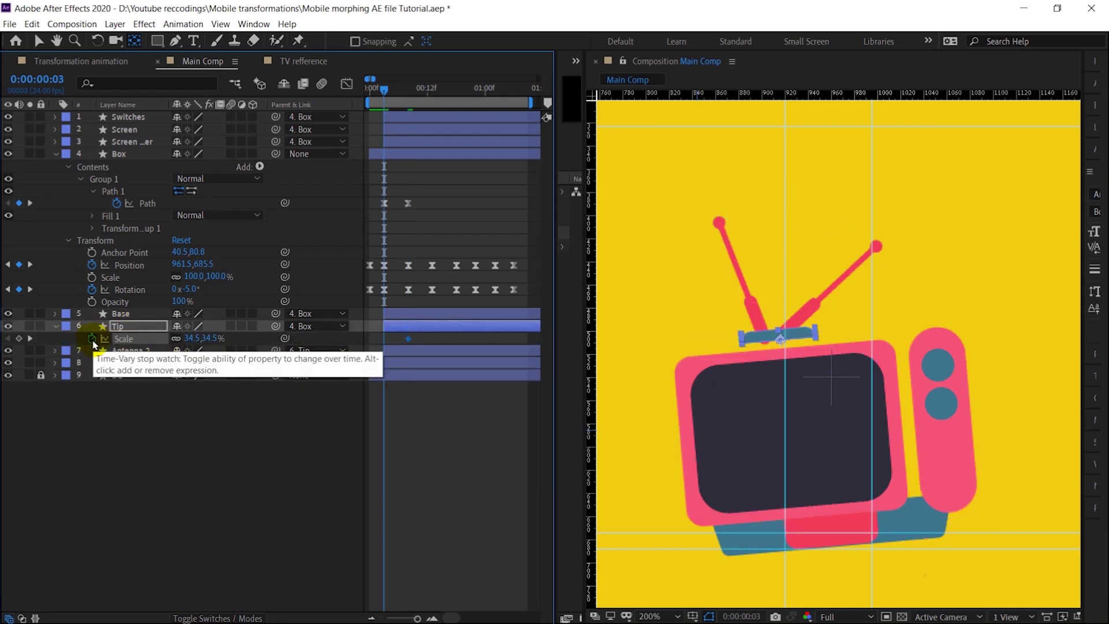
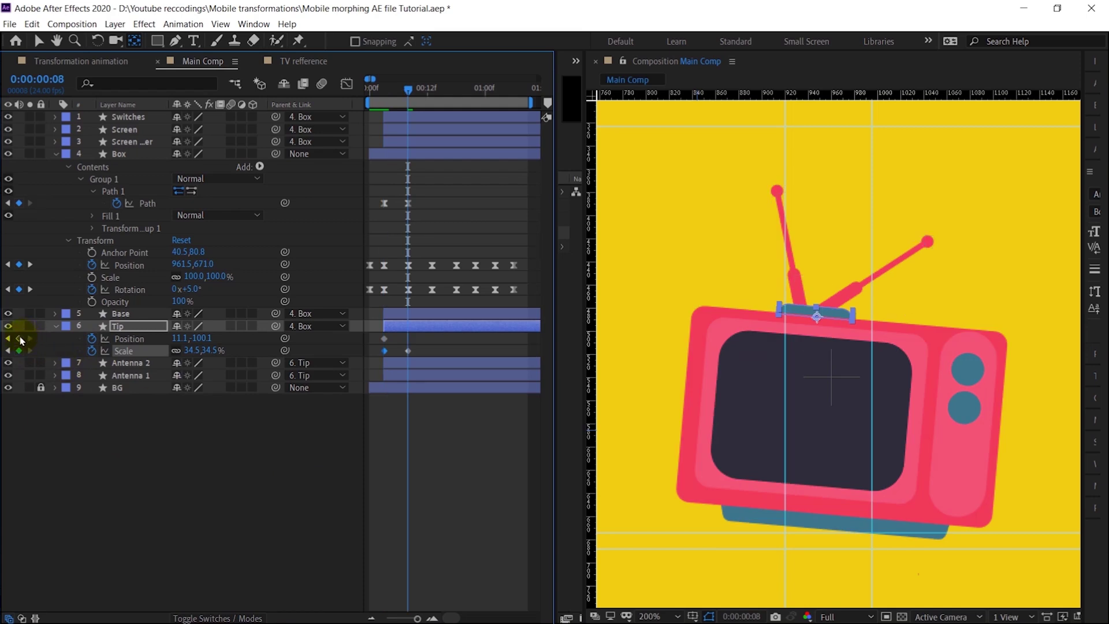
click(20, 339)
key(j)
- At frame 3, scale the Tip layer down to 19.5%
click(350, 465)
drag(817, 444, 840, 396)
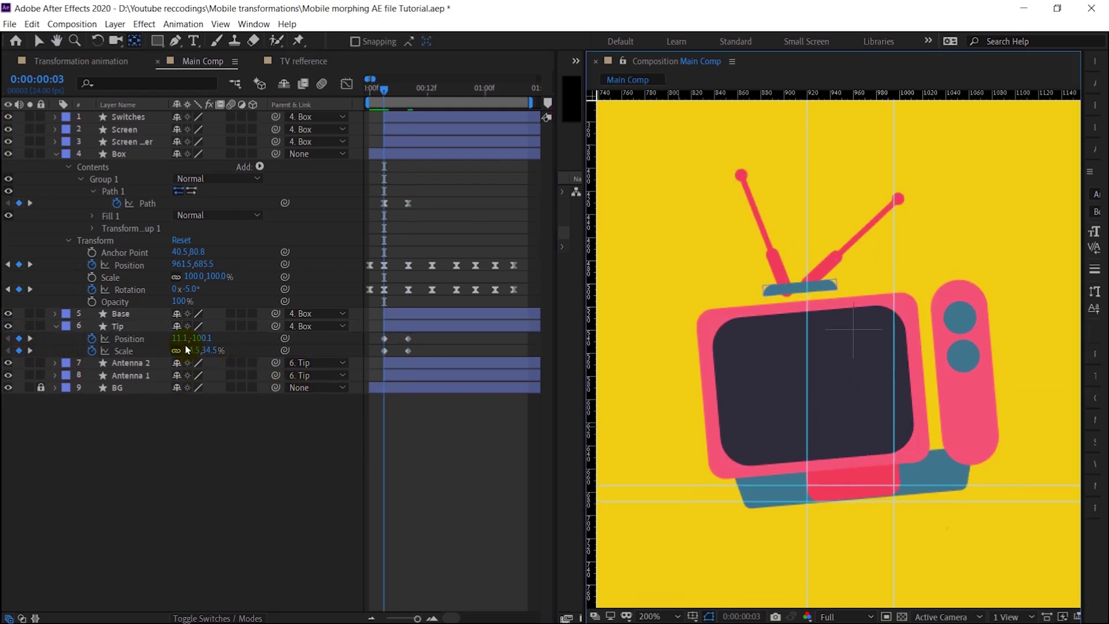
mouse_move(187, 349)
mouse_down()
mouse_move(196, 353)
mouse_move(184, 360)
mouse_up()
click(813, 294)
key(v)
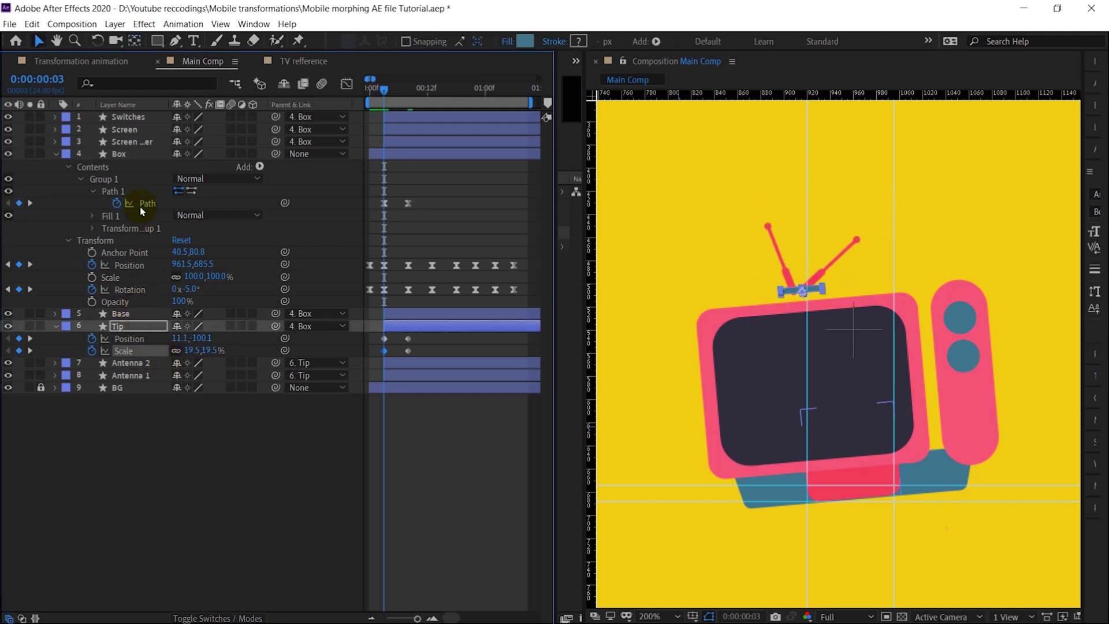
- Hide the Switches, Screen and Screen border layers
click(131, 145)
shift+click(129, 117)
click(9, 143)
- At frame 3, place the Tip layer on the small box's top edge and scale it to 8.5%
key(period)
click(139, 327)
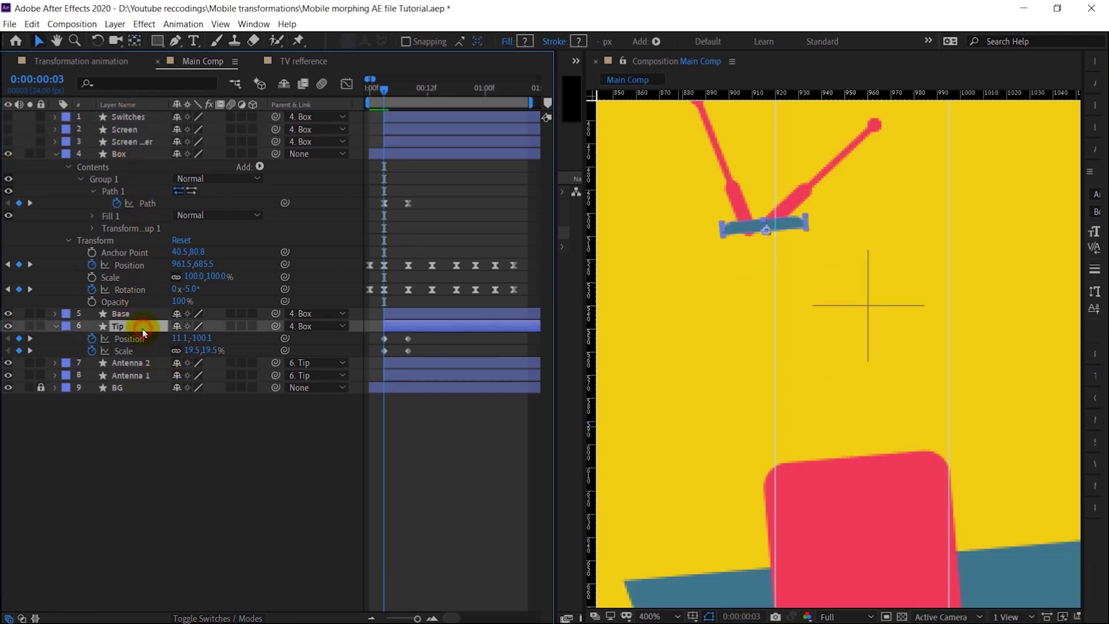
drag(792, 228, 871, 457)
drag(209, 350, 191, 350)
scroll(701, 436, down, 3)
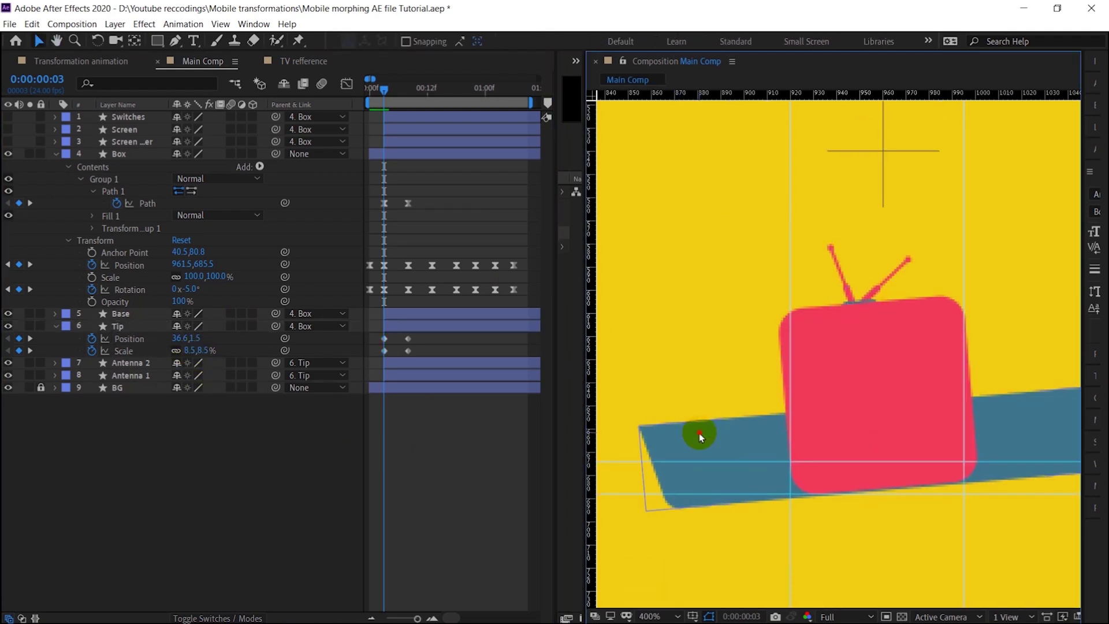
- Keyframe the Base layer's Position and Scale at frames 3 and 8
click(703, 470)
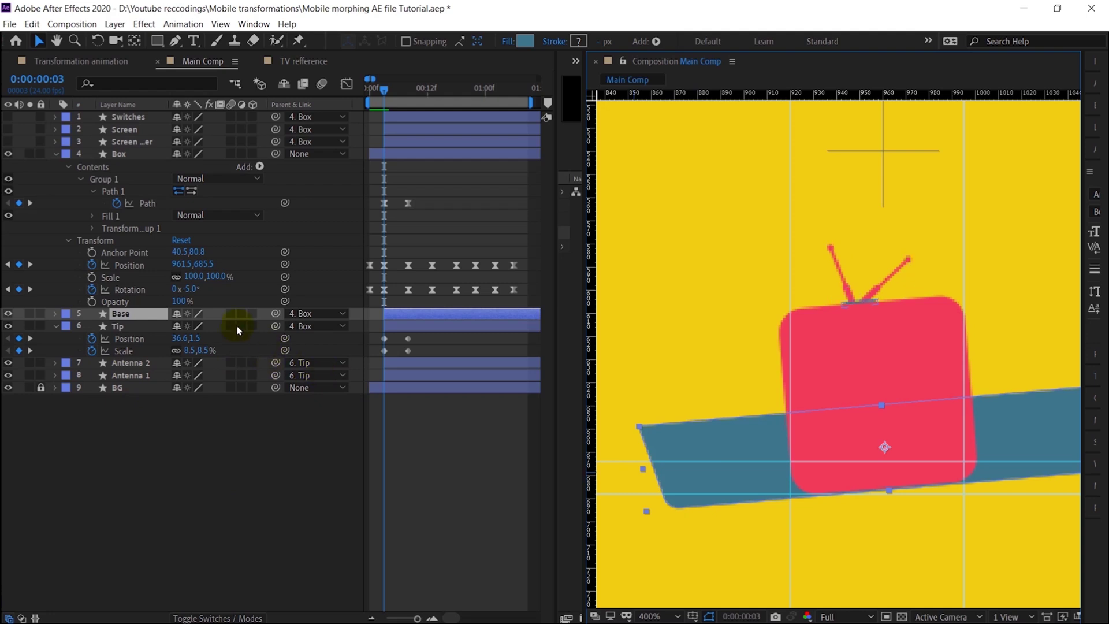
key(p)
click(92, 327)
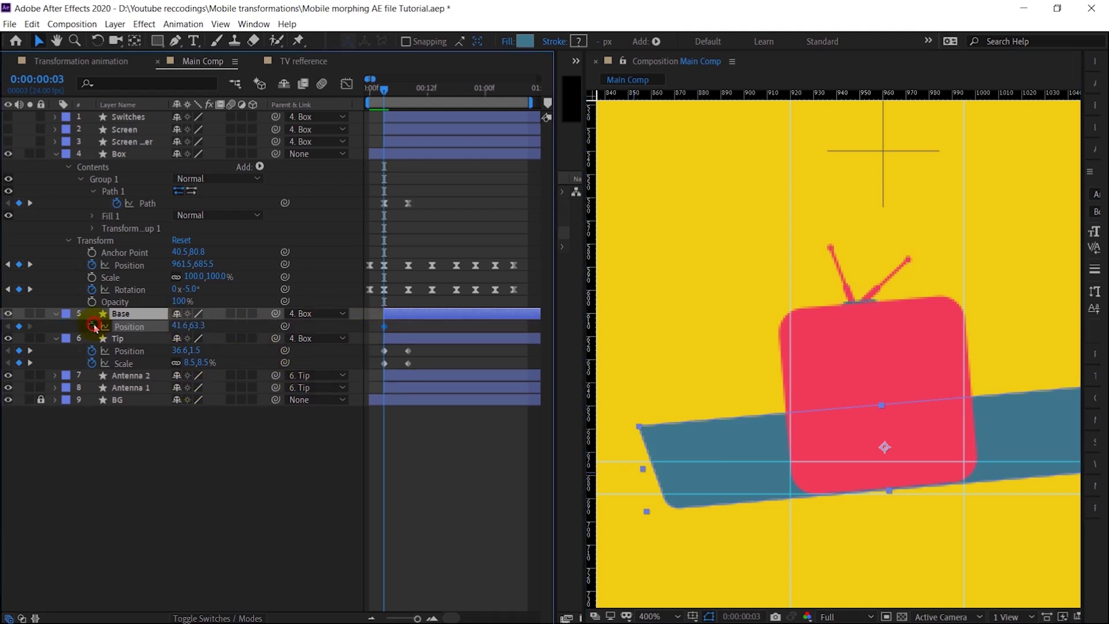
key(shift+s)
click(92, 338)
key(k)
scroll(943, 327, down, 2)
click(943, 326)
click(20, 339)
click(19, 338)
click(19, 326)
scroll(836, 418, up, 1)
key(j)
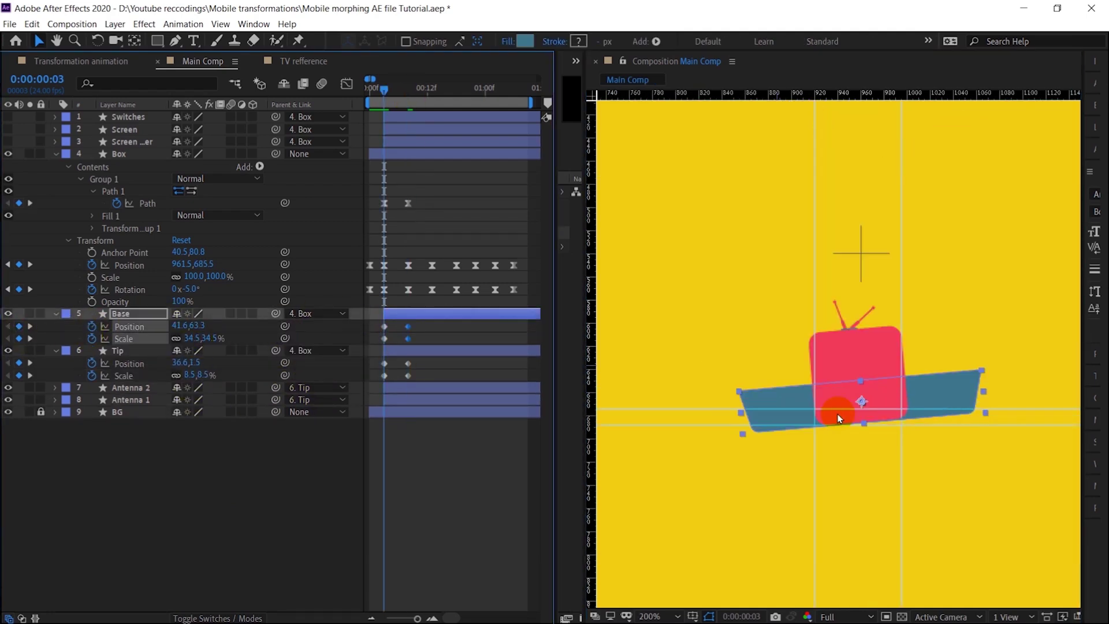
- At frame 3, scale the Base layer to 11.5% and move it inside the box's lower edge
drag(193, 338, 178, 341)
scroll(856, 445, up, 1)
drag(901, 446, 901, 466)
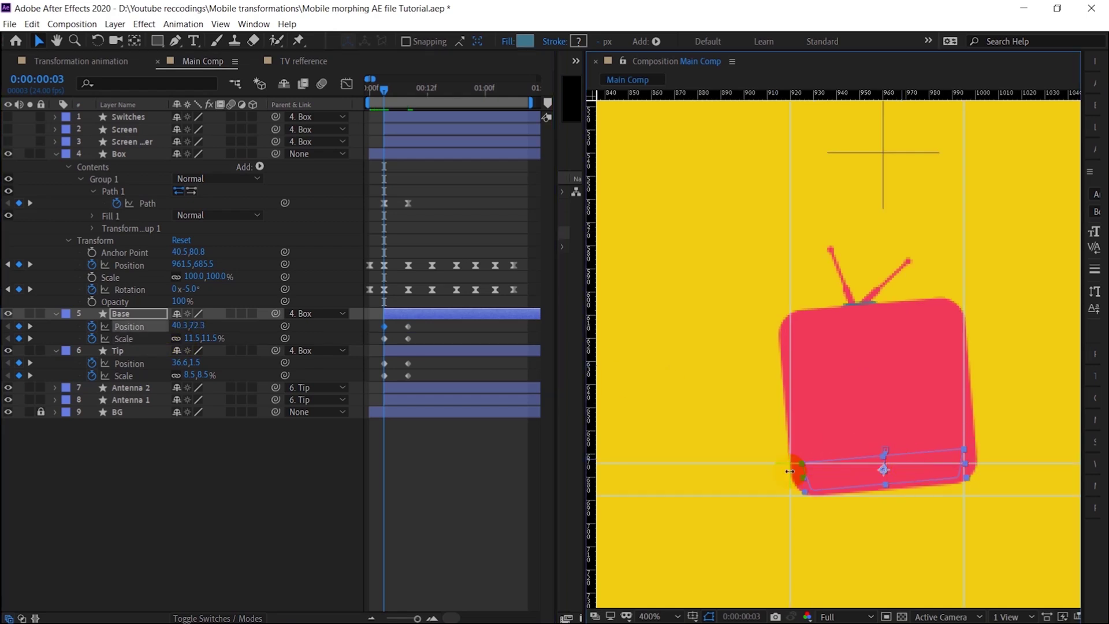
- Apply Easy Ease to all Position and Scale keyframes of the Base and Tip layers
scroll(791, 470, down, 2)
key(k)
drag(378, 421, 418, 323)
key(F9)
key(F2)
- Return to frame 3 and make the Switches, Screen and Screen border layers visible again
drag(389, 92, 384, 93)
click(128, 117)
shift+click(131, 141)
click(8, 141)
scroll(901, 327, up, 1)
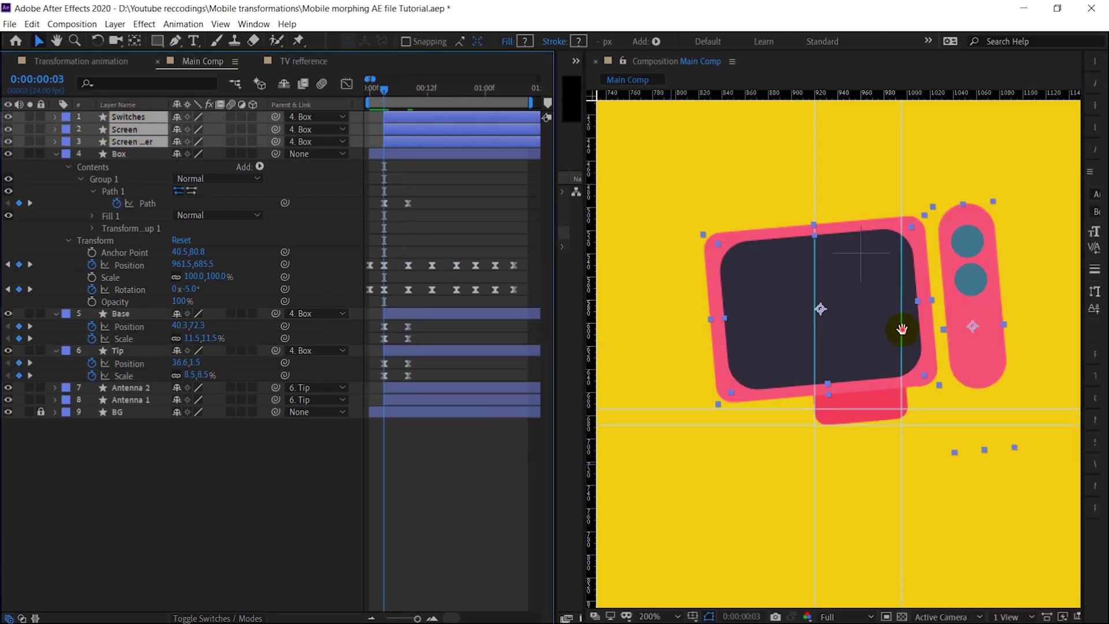
drag(901, 327, 888, 380)
key(F2)
- At frame 8, expand the Switches layer's contents down to the Path property of all four groups
click(138, 118)
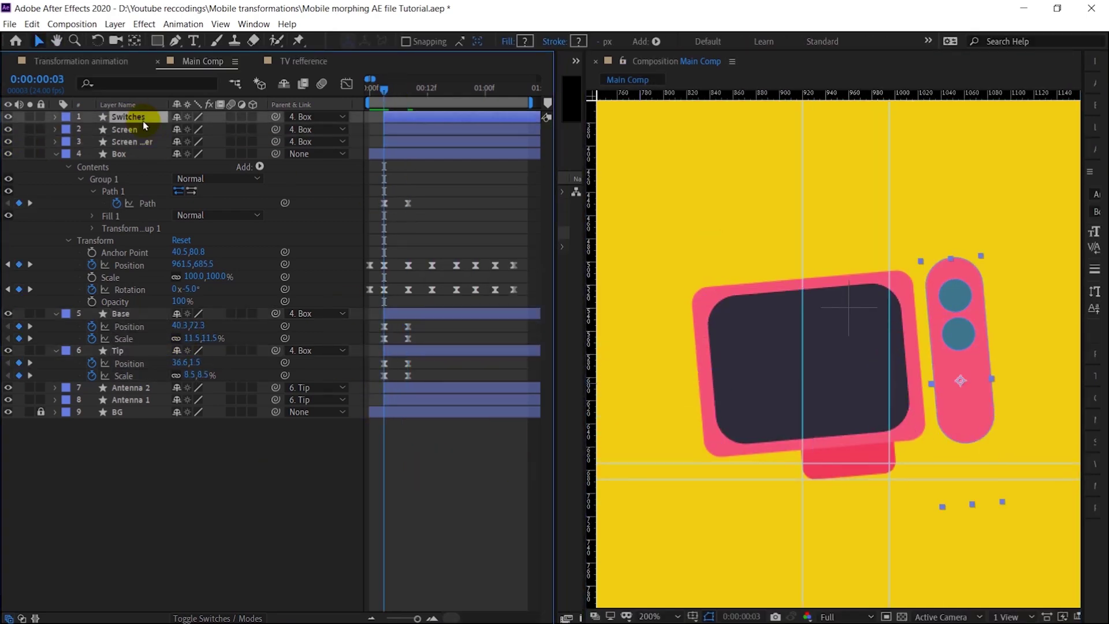
click(407, 115)
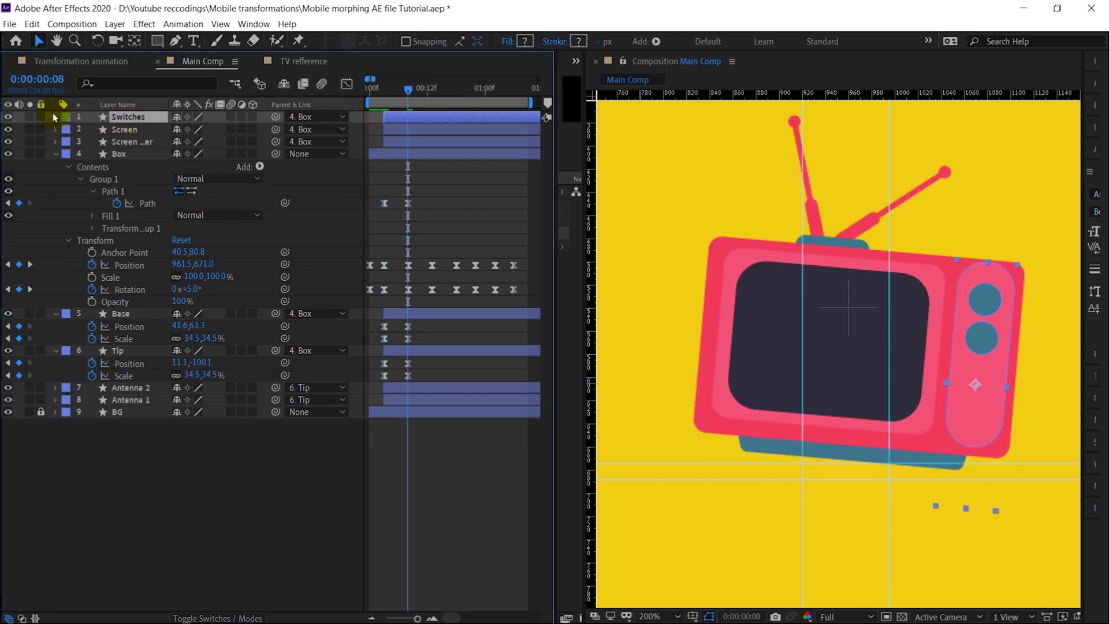
click(56, 118)
click(66, 130)
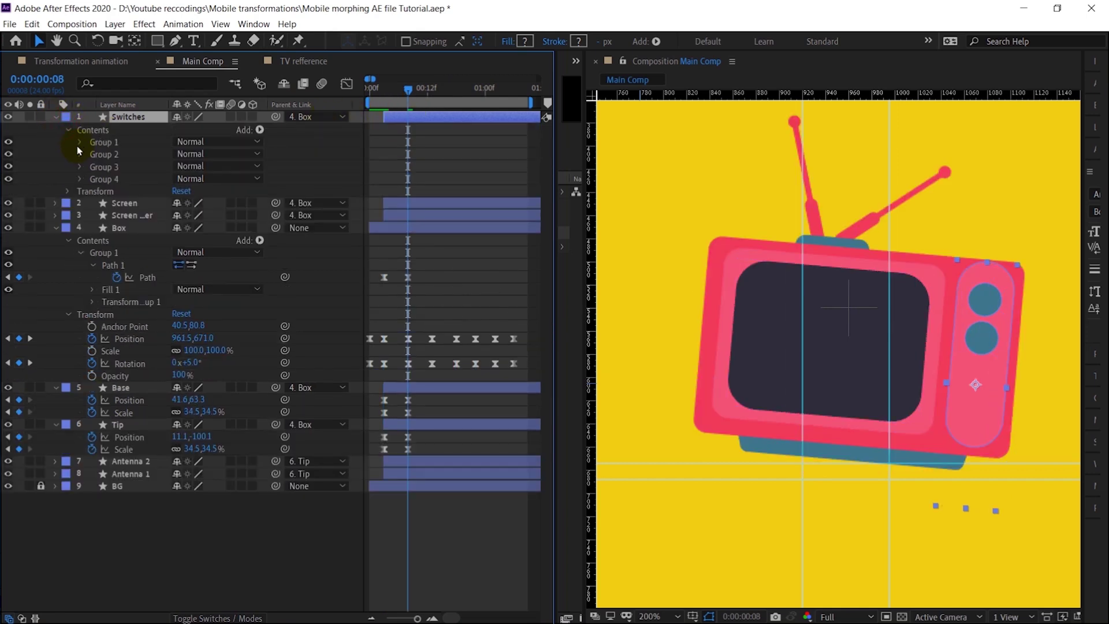
click(96, 142)
shift+click(104, 178)
click(80, 178)
click(111, 154)
ctrl+click(112, 203)
ctrl+click(115, 252)
ctrl+click(118, 302)
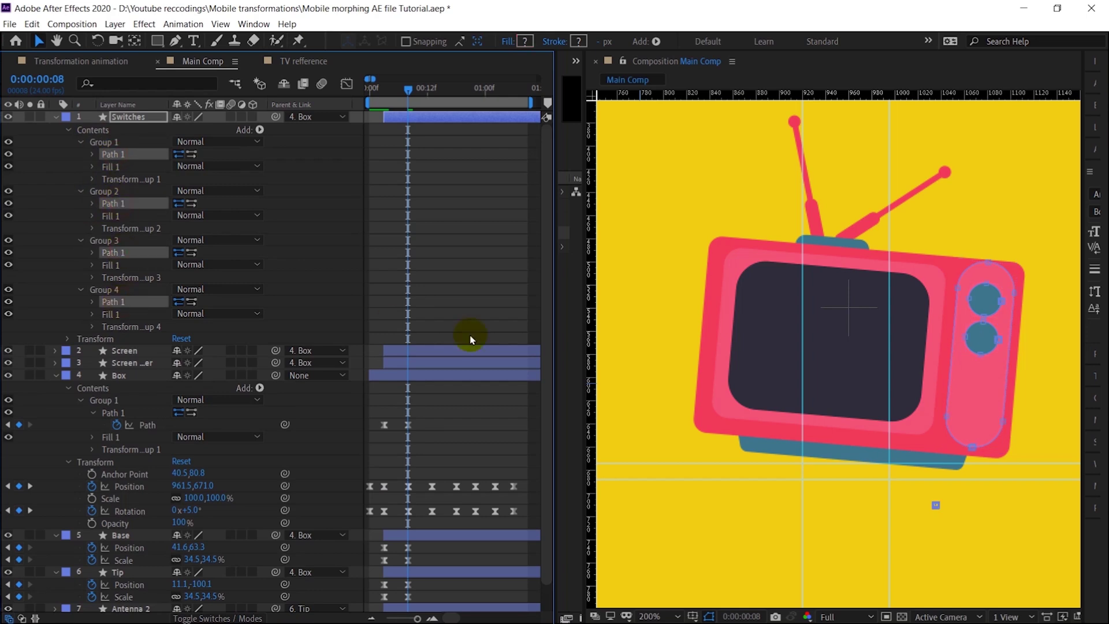
click(91, 154)
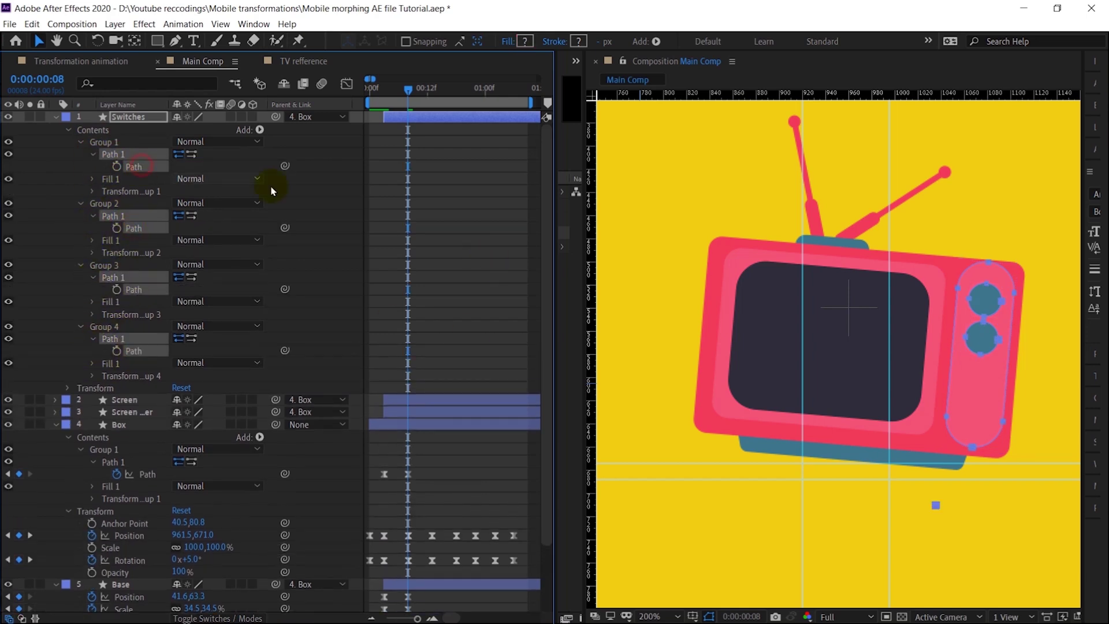
- Delete Group 1 from the Switches layer's contents
click(331, 324)
click(145, 327)
click(118, 265)
click(110, 142)
key(Delete)
- Keyframe the paths of Switches Groups 2, 3 and 4 at frame 8 and at the following bounce keyframe
click(116, 166)
click(116, 228)
click(117, 290)
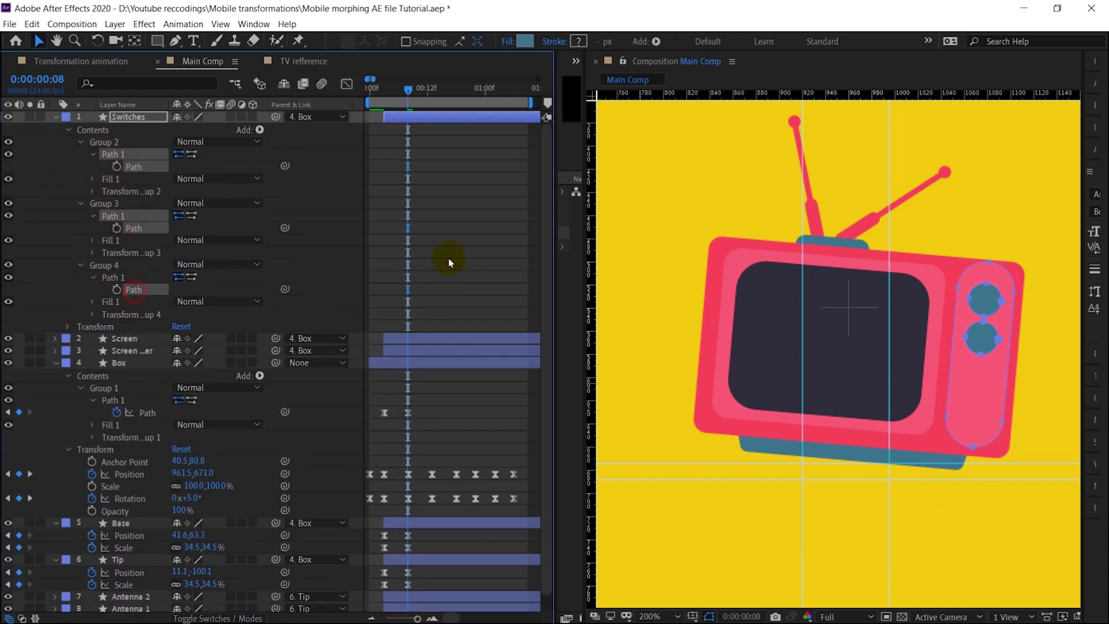
key(k)
key(j)
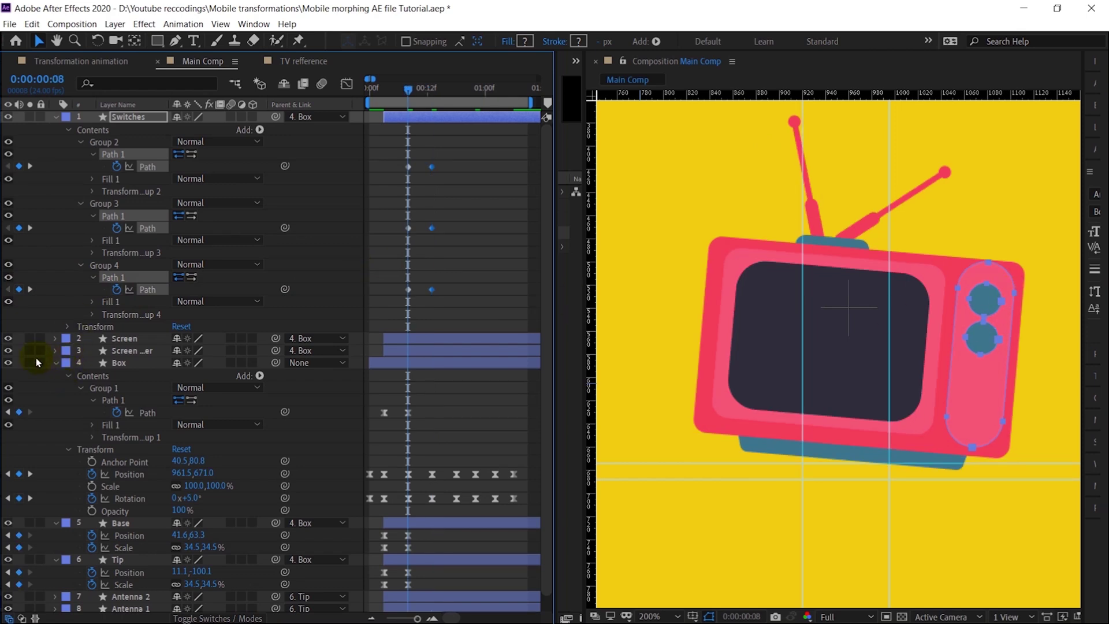
- Hide the Screen and Screen border layers, then shrink the three Switches paths together at frame 3
click(770, 345)
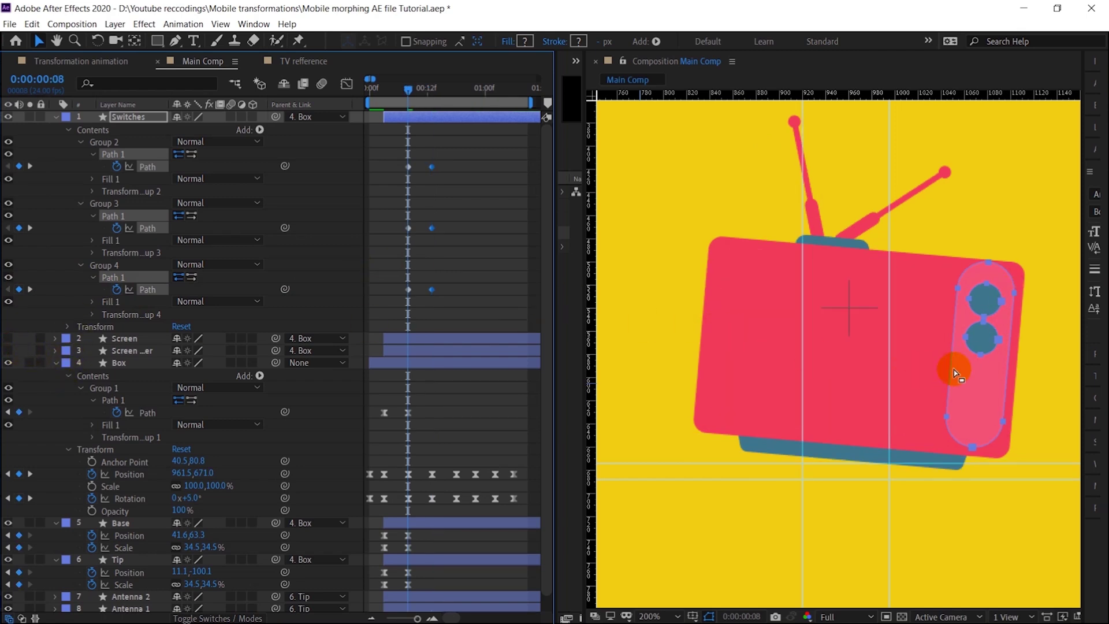
key(j)
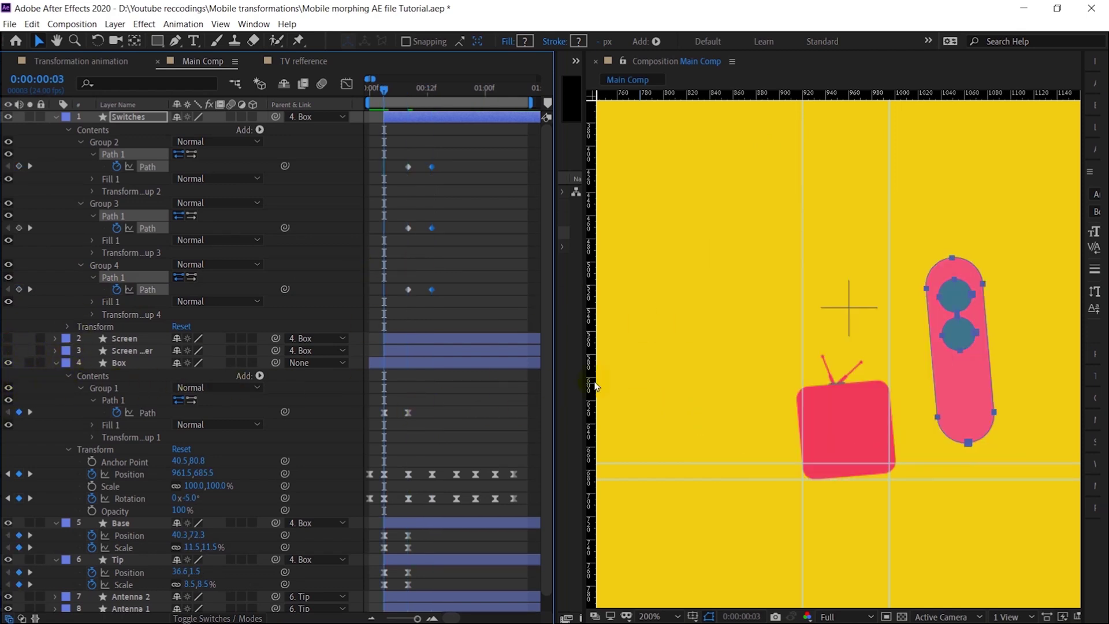
click(975, 265)
drag(977, 272, 970, 363)
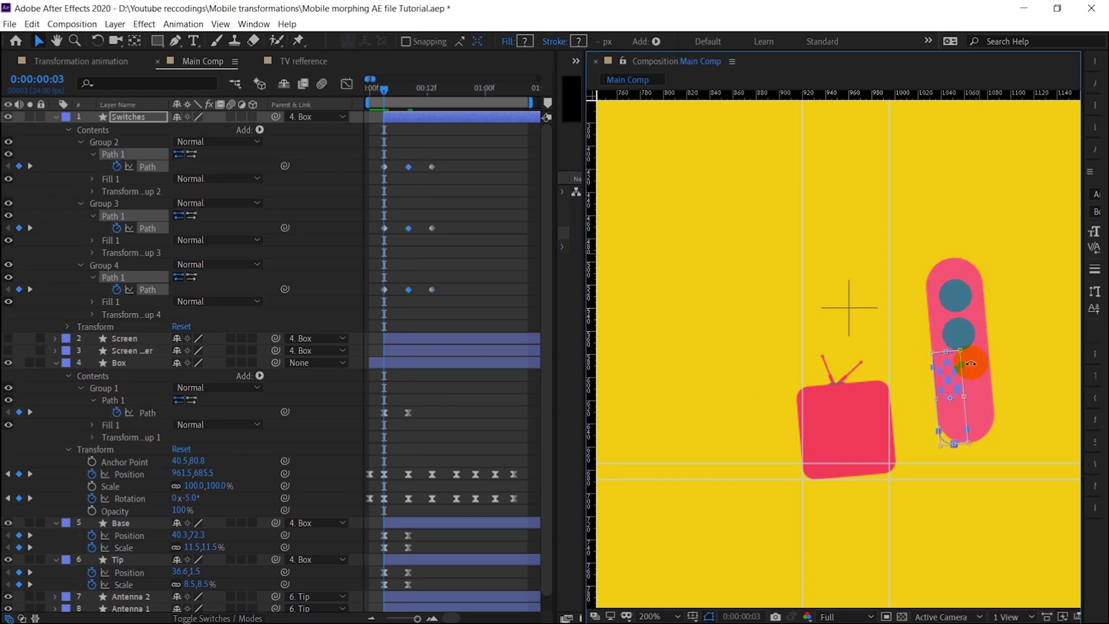
scroll(944, 439, up, 1)
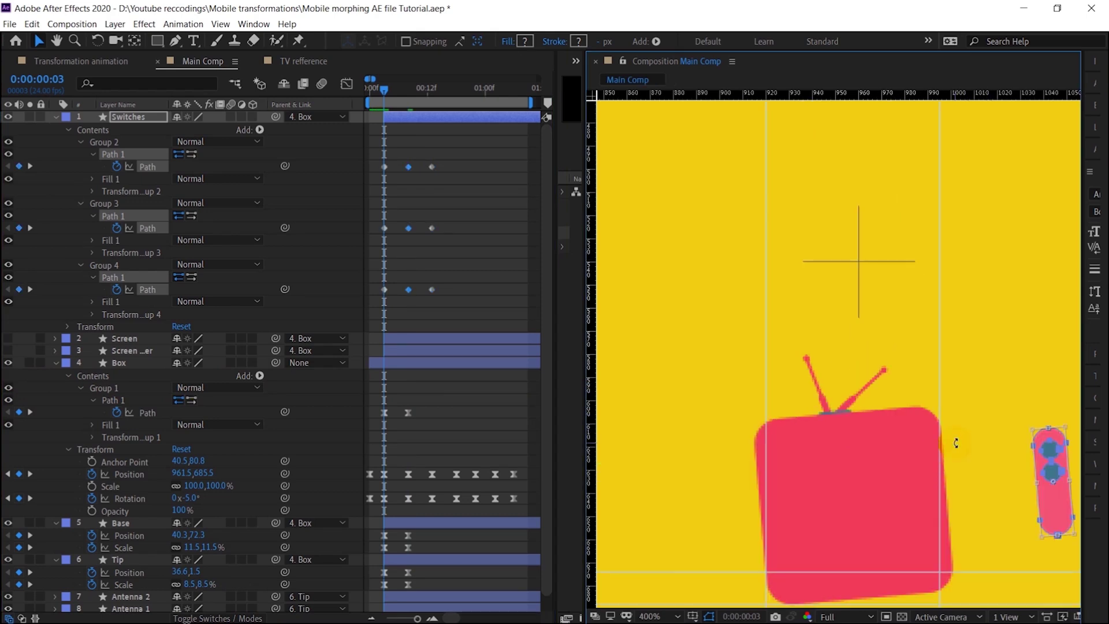
- Move the shrunken Switches paths onto the upper-right area of the small box at frame 3
drag(938, 433, 800, 398)
drag(905, 406, 771, 411)
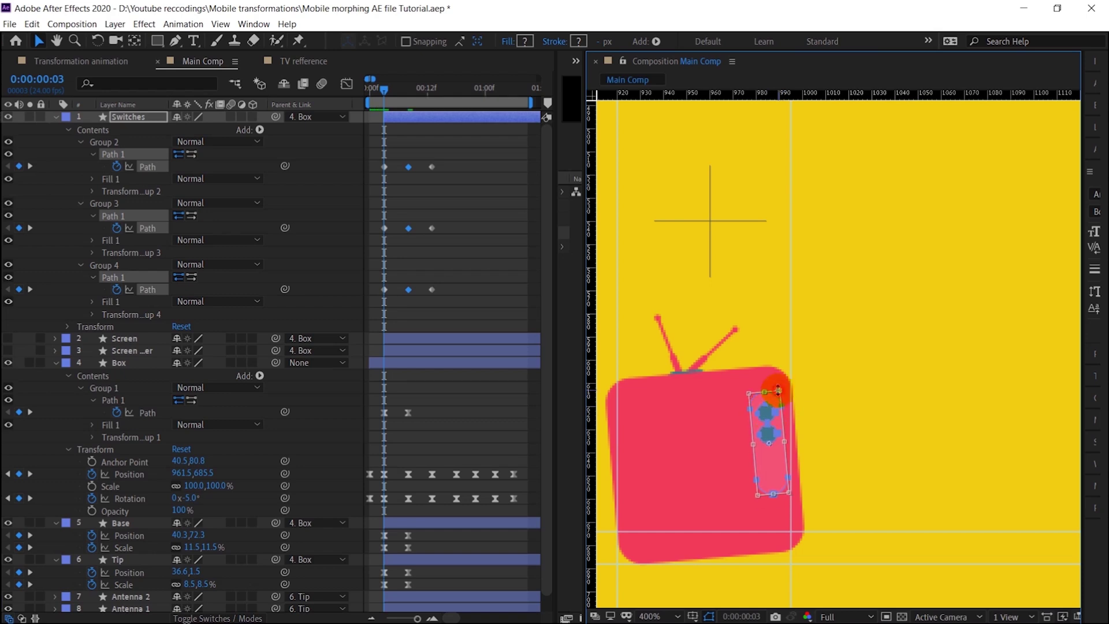
double_click(717, 460)
drag(717, 460, 783, 406)
- Make the Screen and Screen border layers visible and parent Screen to Screen border
click(118, 350)
click(8, 339)
click(8, 350)
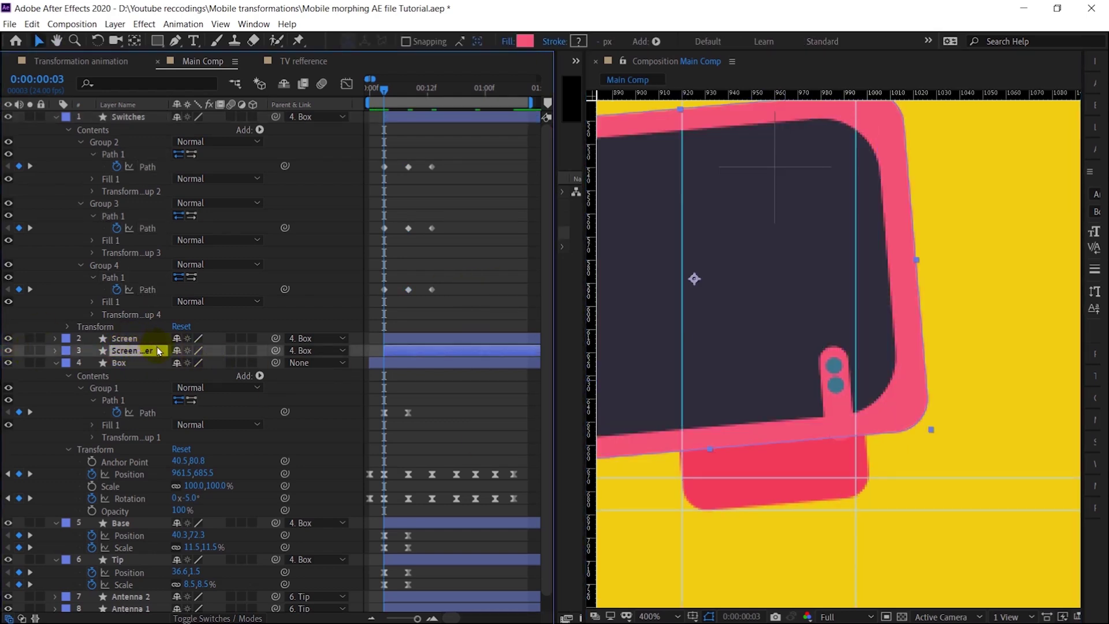
click(123, 339)
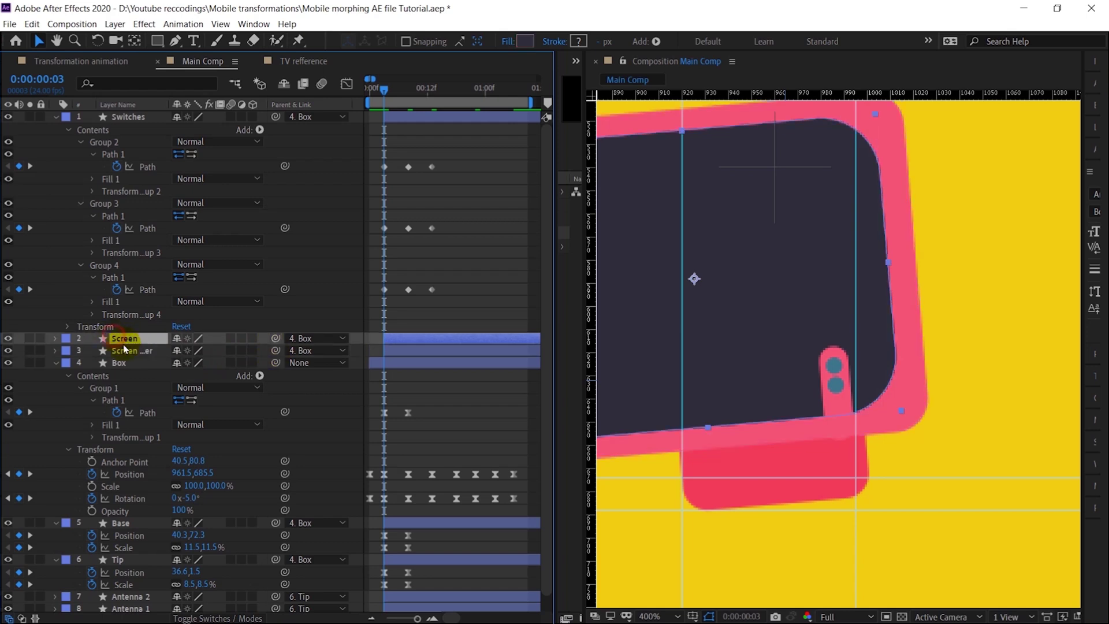
drag(275, 339, 149, 355)
scroll(874, 292, down, 2)
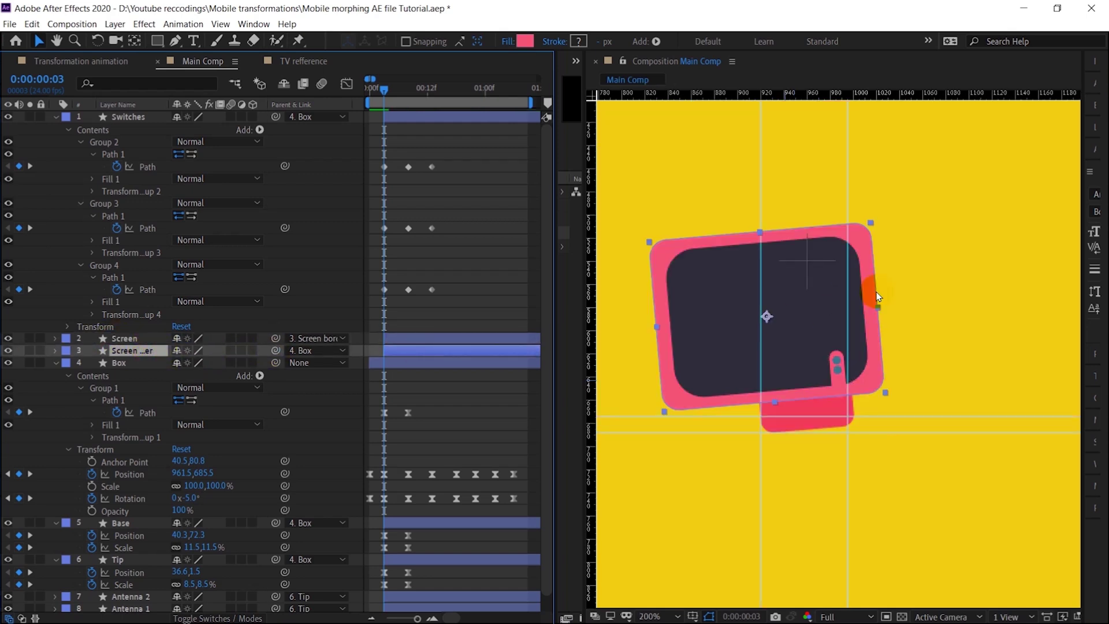
click(124, 339)
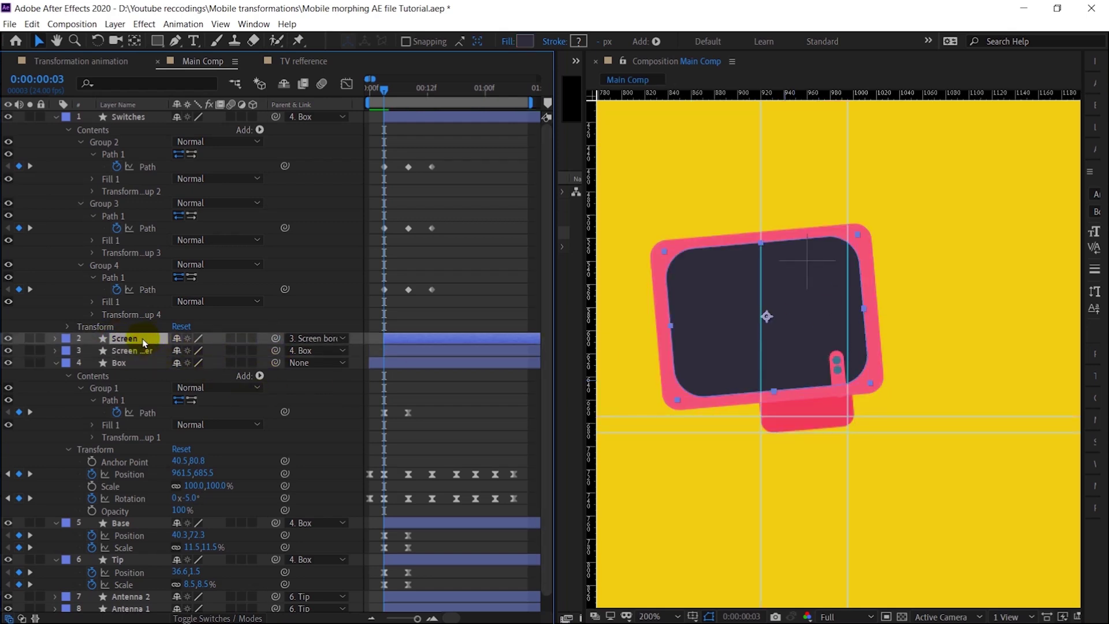
key(p)
key(s)
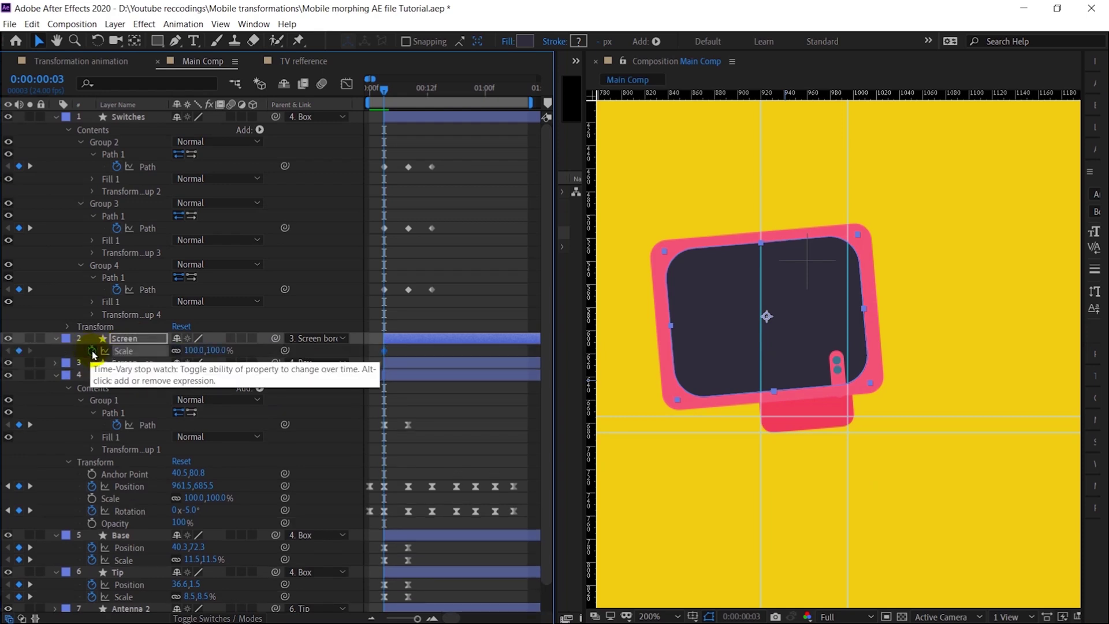
key(shift+p)
key(u)
key(k)
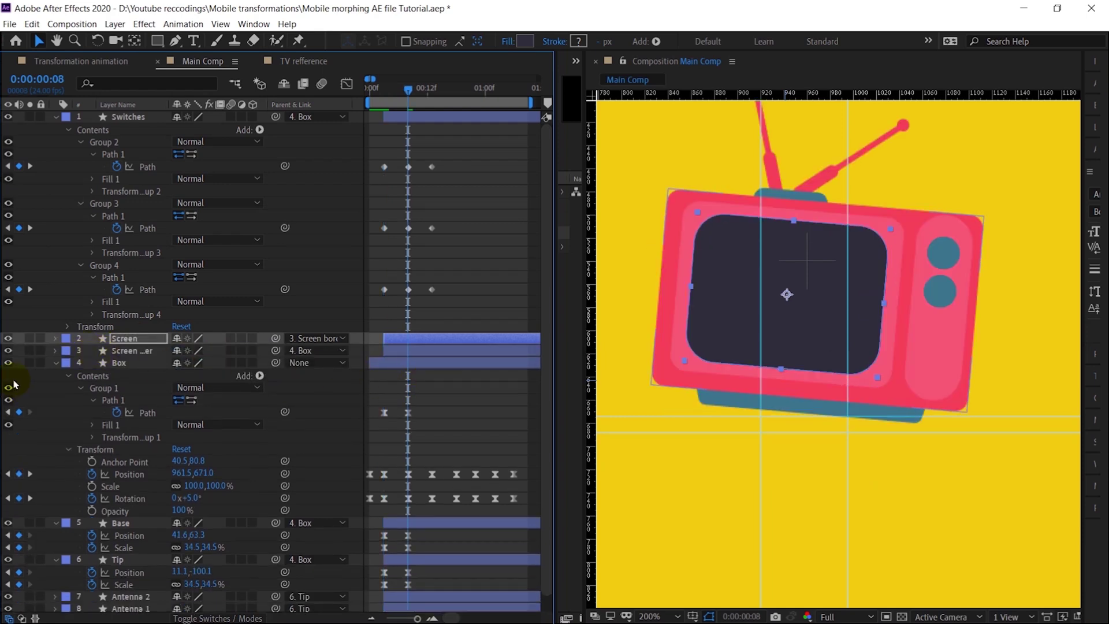
key(u)
click(19, 362)
key(j)
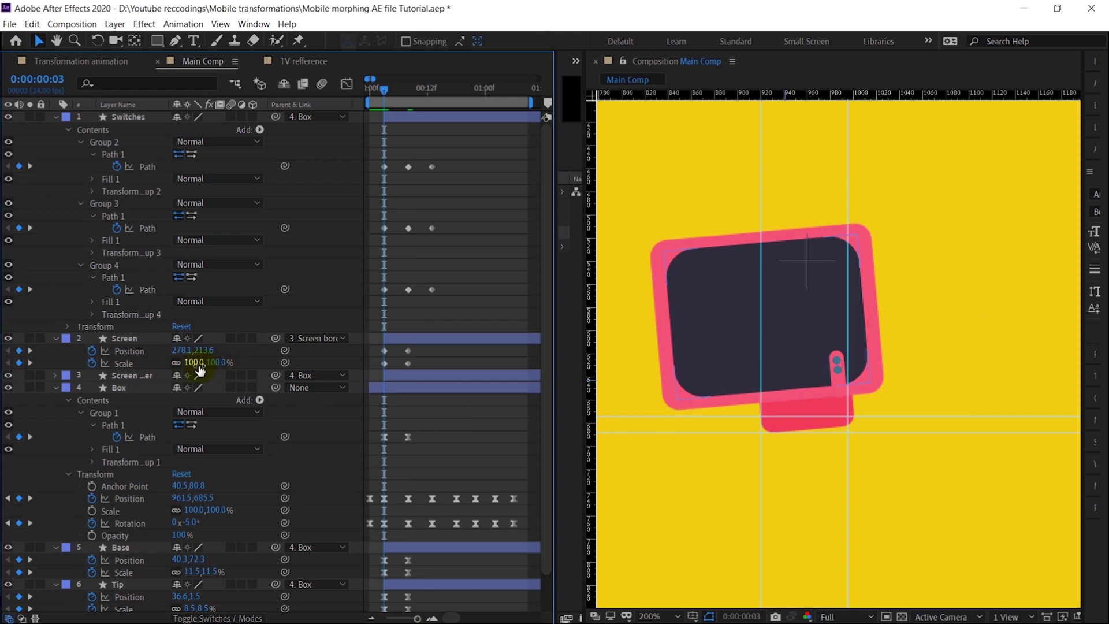
drag(197, 364, 176, 373)
key(ctrl+z)
click(141, 375)
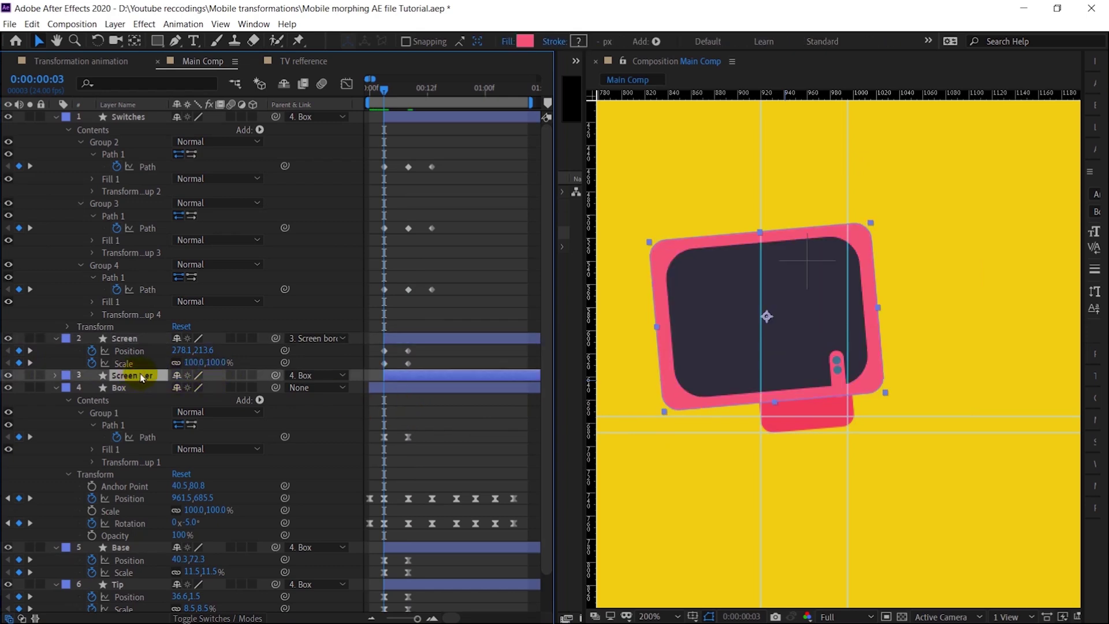
click(92, 350)
click(92, 363)
- Keyframe the Screen border layer's Position and Scale at frames 3 and 8
click(110, 375)
key(p)
key(F2)
key(s)
click(130, 165)
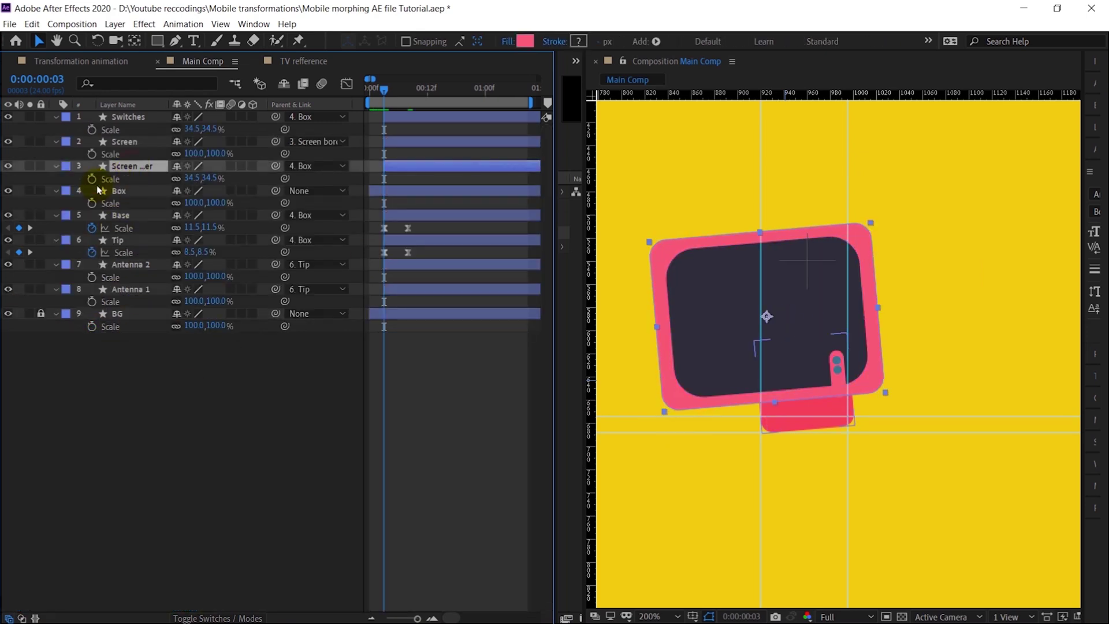
key(s)
key(p)
key(shift+s)
key(k)
click(92, 179)
click(92, 191)
key(j)
- At frame 3, scale the Screen border layer down and position it inside the small box beside the switches
drag(212, 191, 197, 190)
scroll(711, 310, up, 1)
drag(711, 311, 729, 385)
drag(838, 242, 809, 292)
drag(747, 327, 782, 373)
scroll(712, 392, up, 1)
- Keyframe the Screen border layer's Rotation at frames 3 and 8
key(r)
click(92, 179)
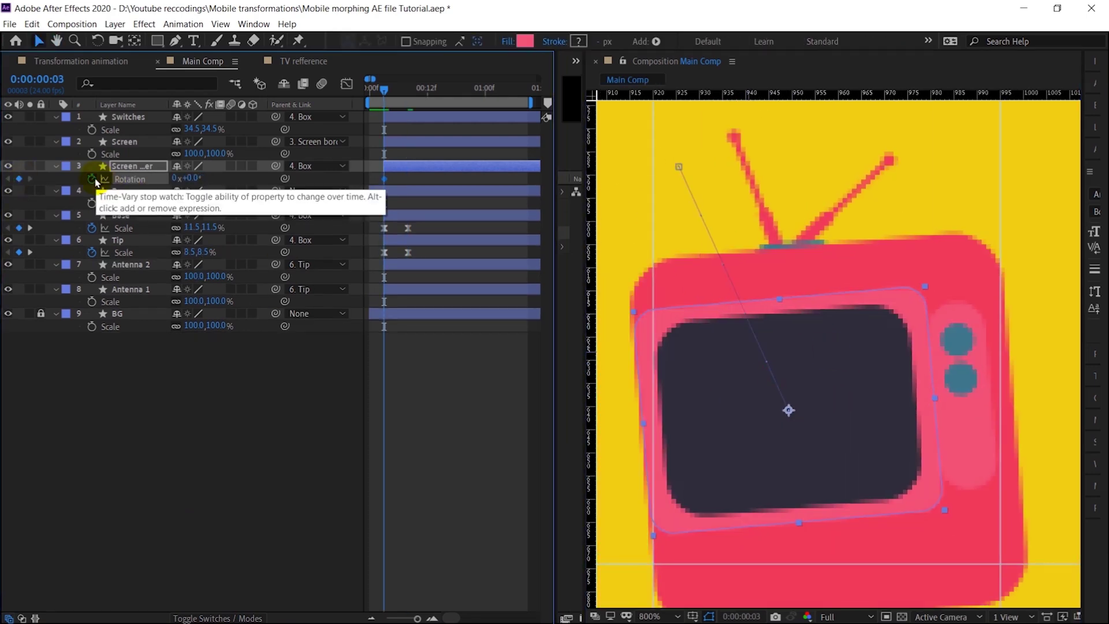
key(u)
key(k)
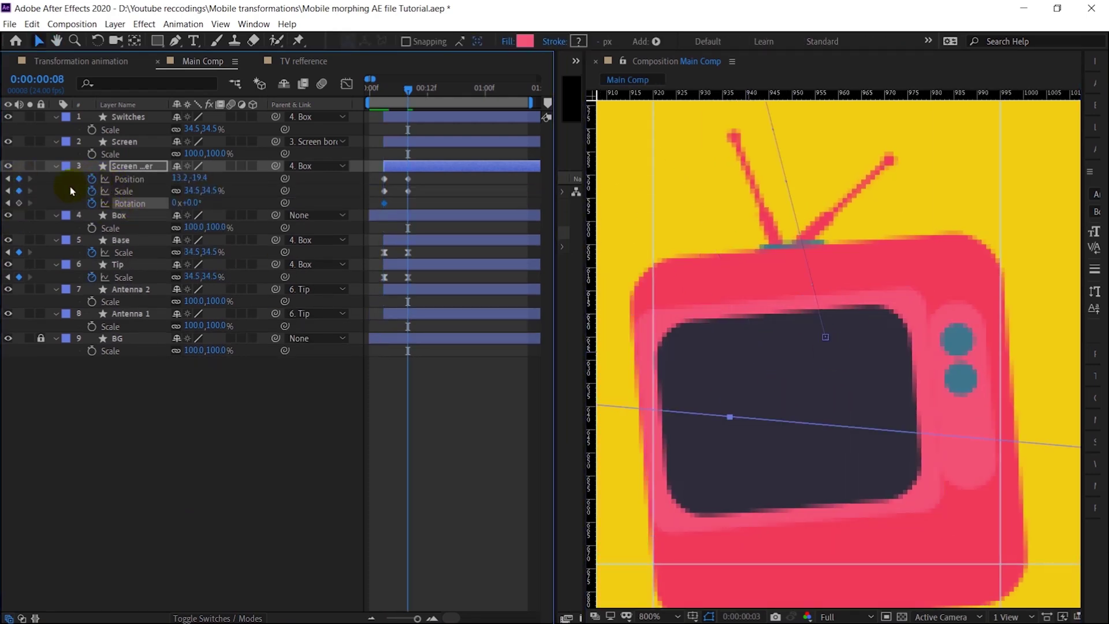
key(j)
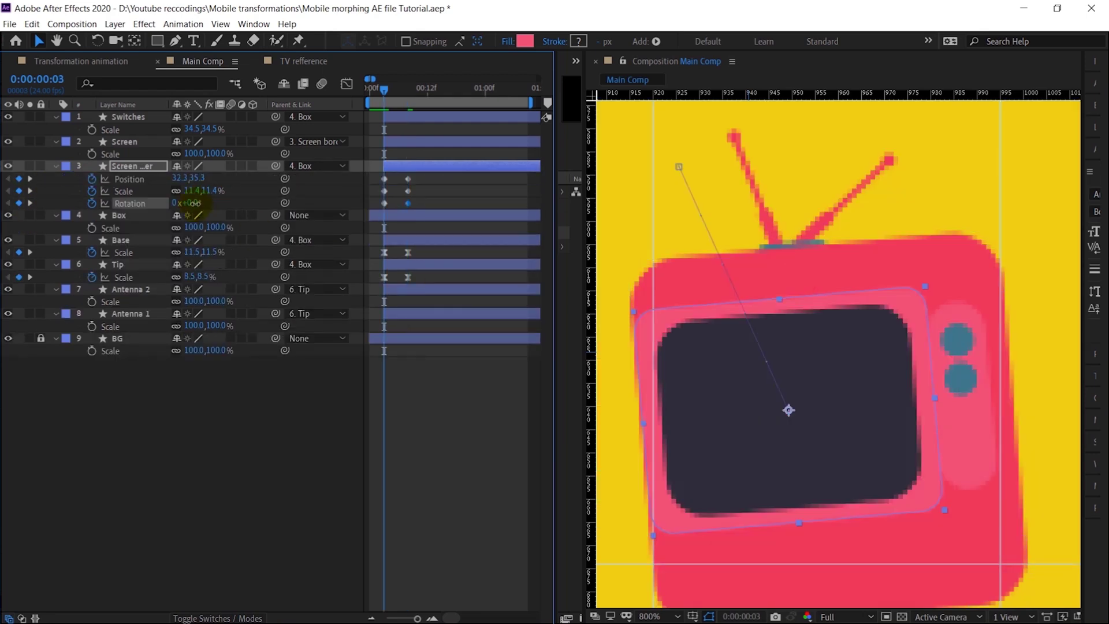
- At frame 3, set Screen border's scale to 9.8% and rotation to 2°, and apply Easy Ease to its Position, Scale and Rotation keyframes
drag(928, 291, 909, 308)
key(comma)
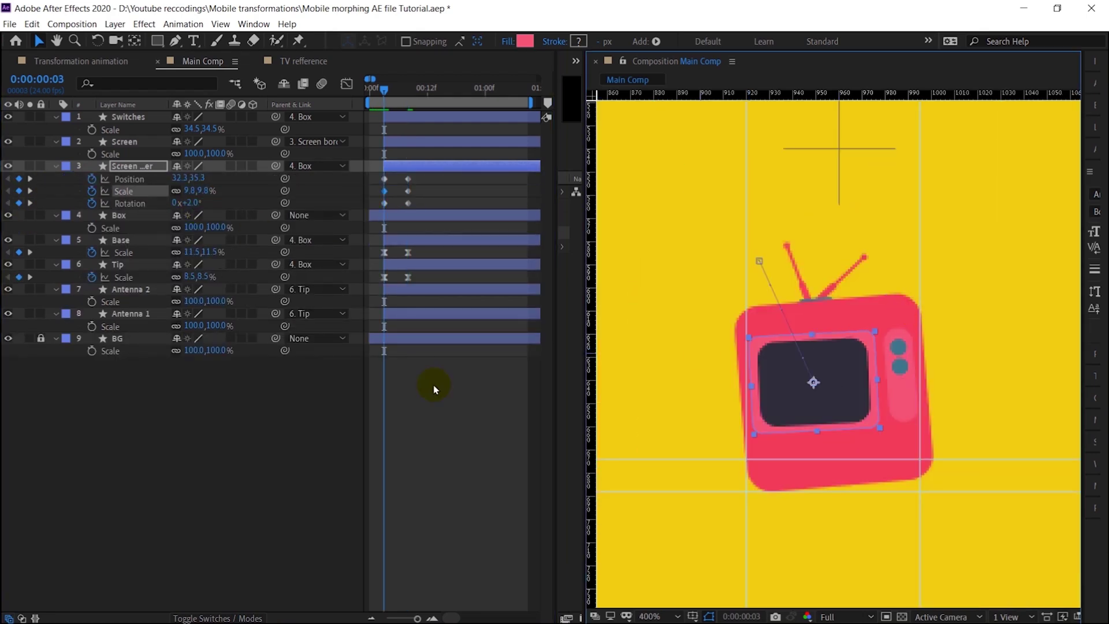
click(433, 388)
drag(420, 176, 376, 209)
key(F9)
click(436, 397)
- Preview the box-to-TV animation from the first frame
key(Home)
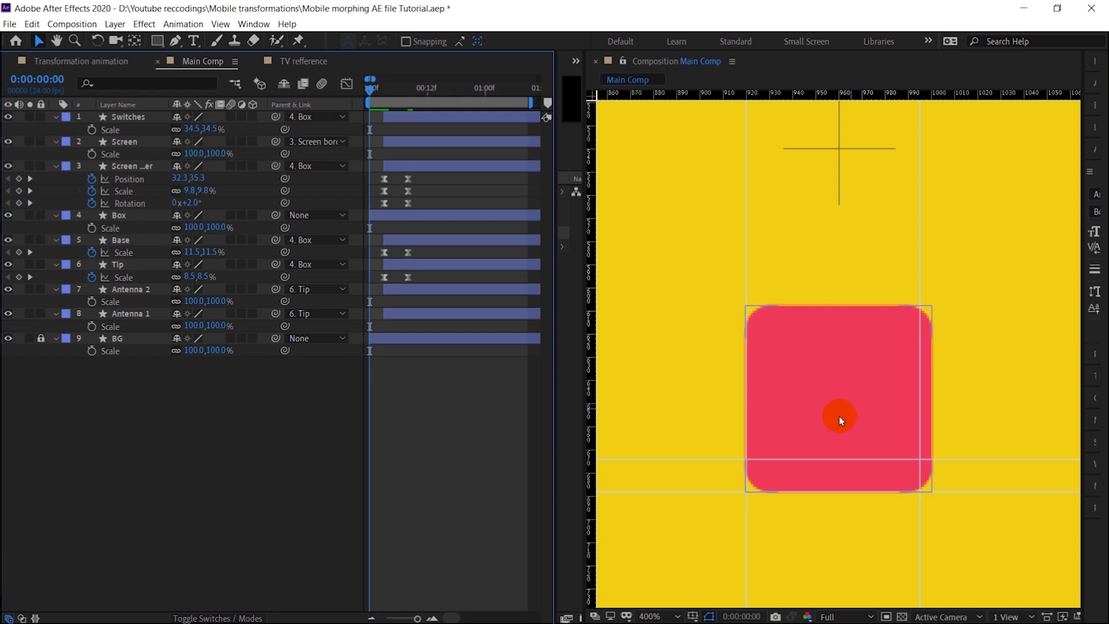
key(comma)
key(space)
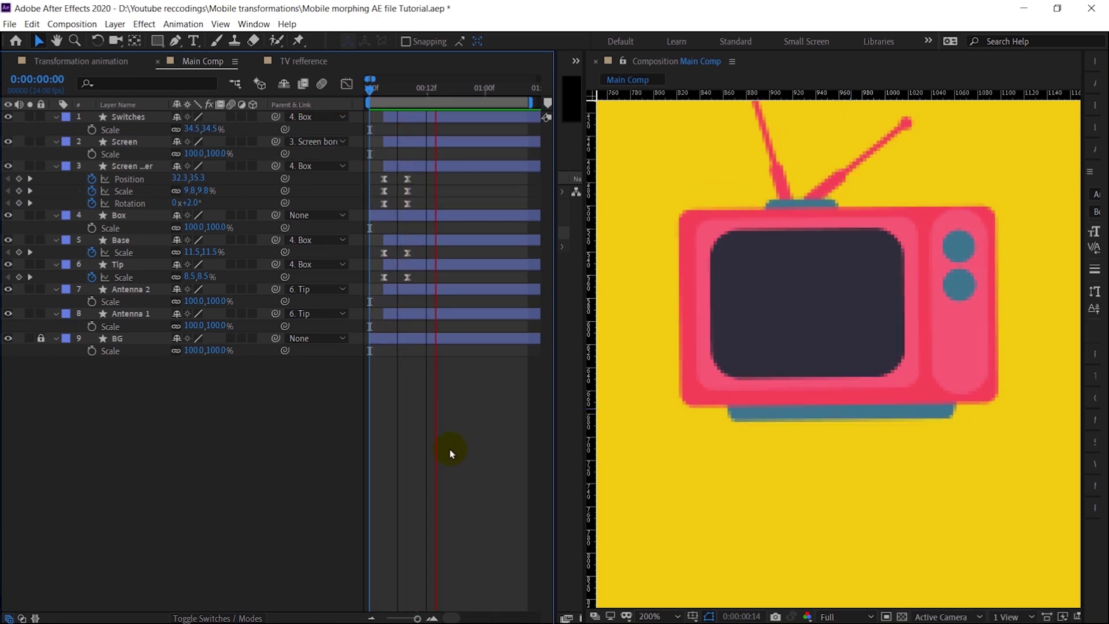
key(comma)
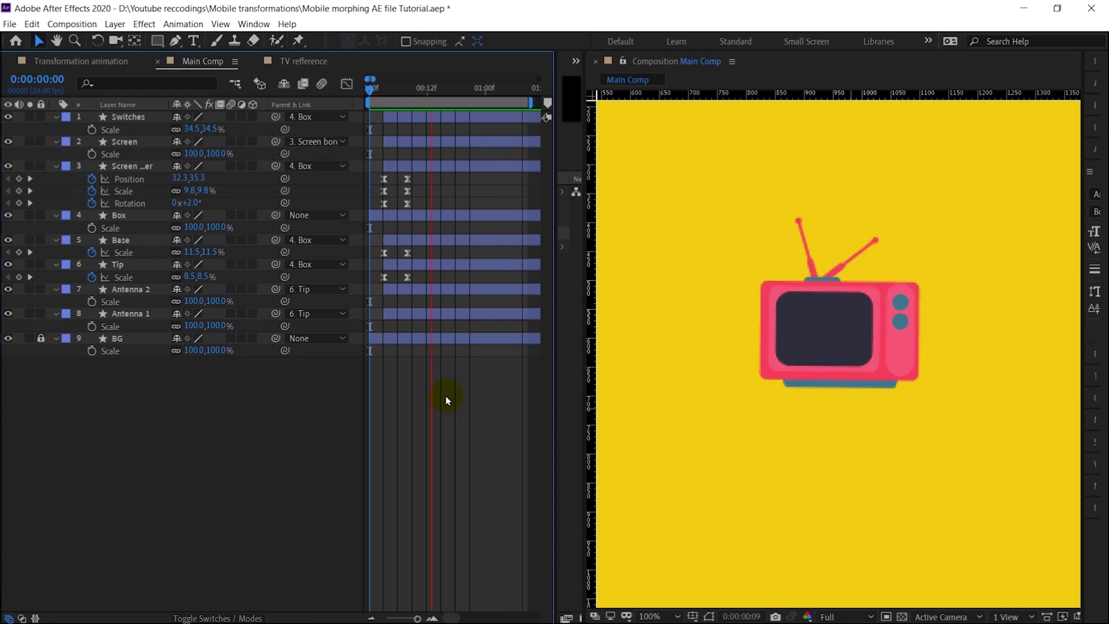
key(space)
- Keyframe the Screen layer's fill Color at frames 3 and 8
key(j)
key(period)
key(period)
key(period)
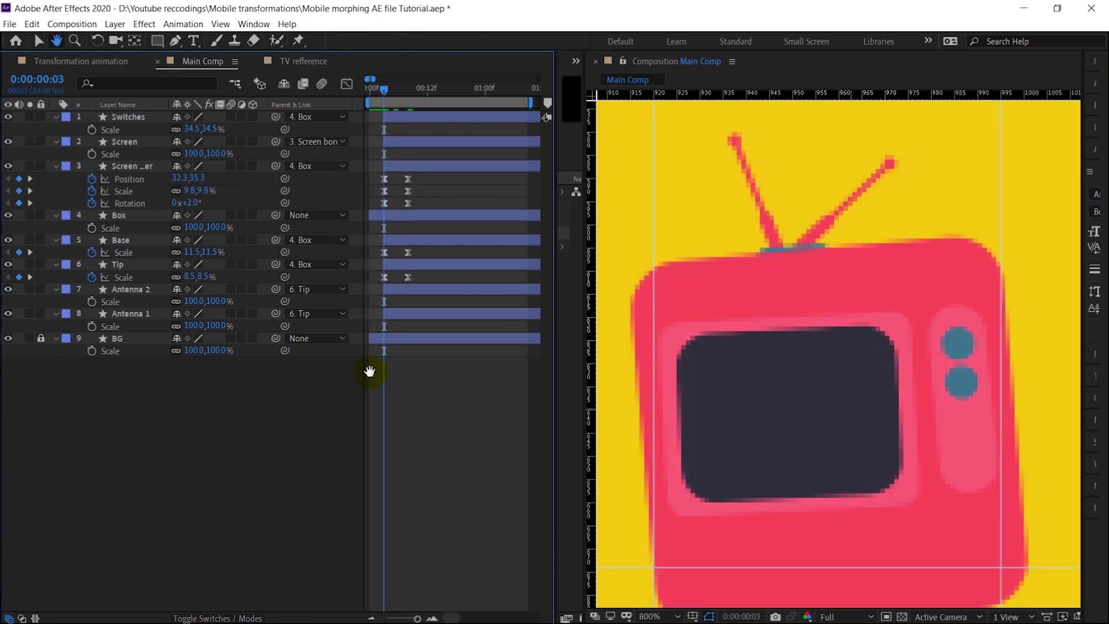
click(123, 143)
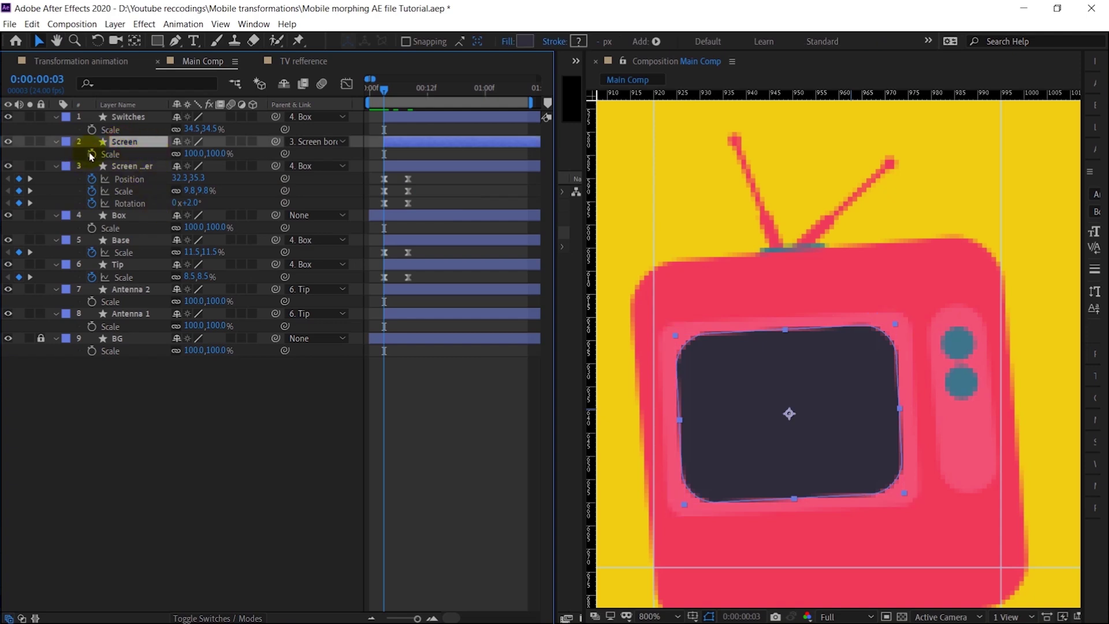
click(54, 143)
click(54, 142)
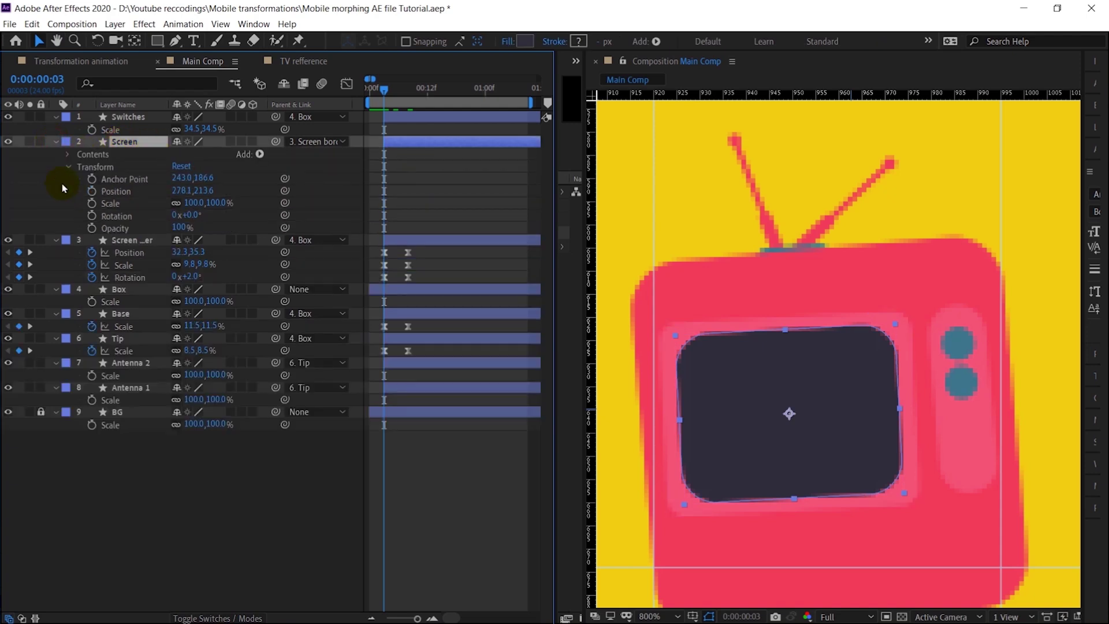
click(68, 155)
click(80, 167)
click(92, 191)
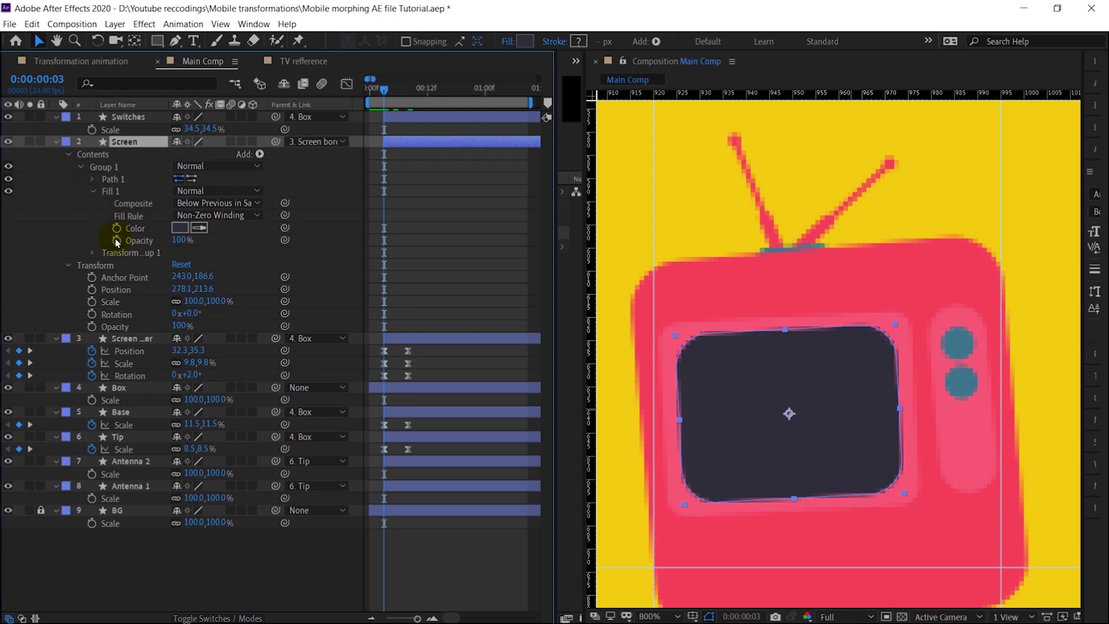
key(k)
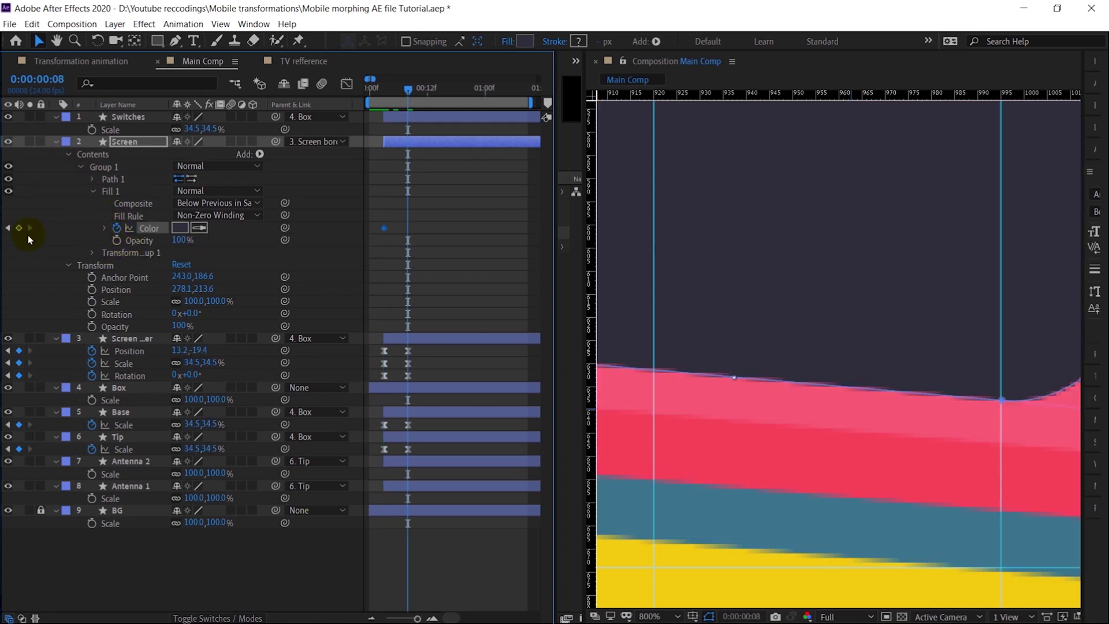
- At frame 3, change the Screen layer's fill color to the box's red sampled from the composition
key(j)
key(comma)
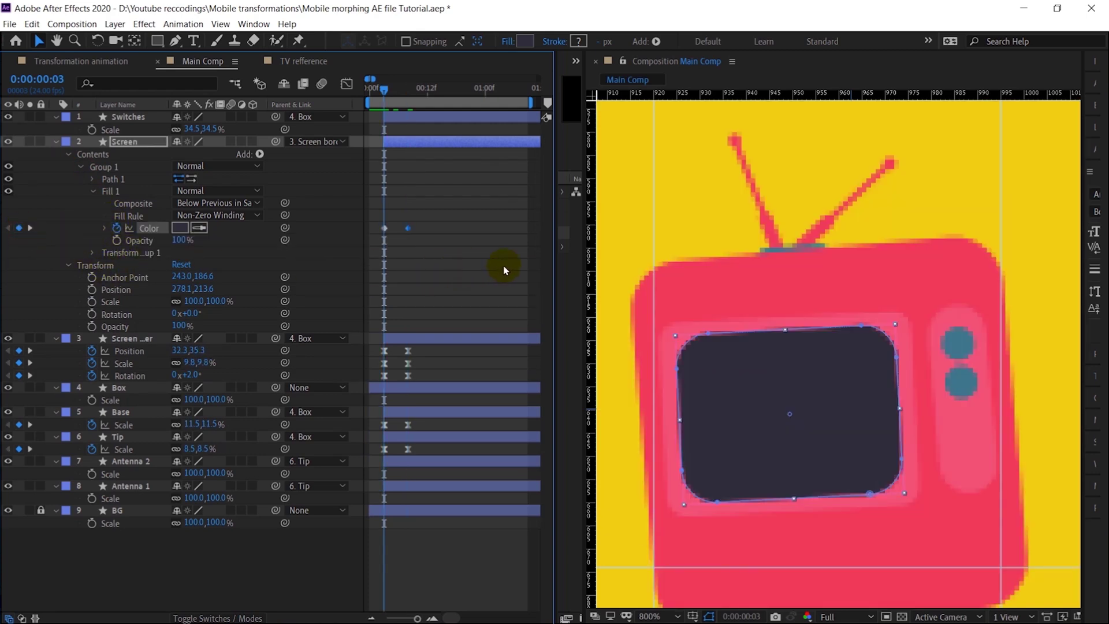
click(524, 41)
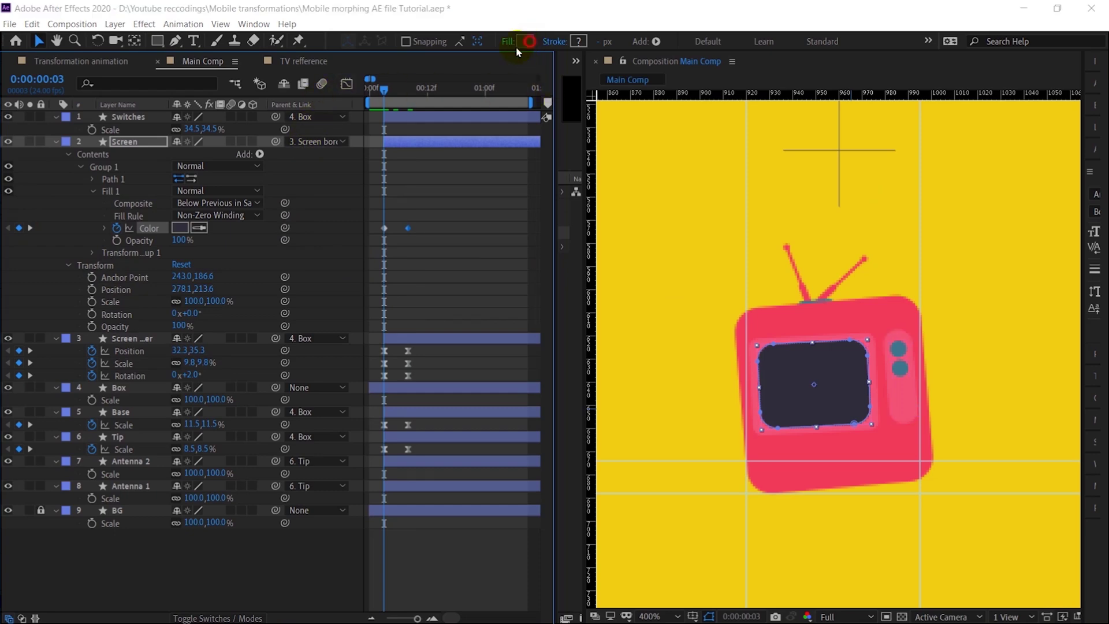
click(310, 109)
click(853, 309)
click(327, 38)
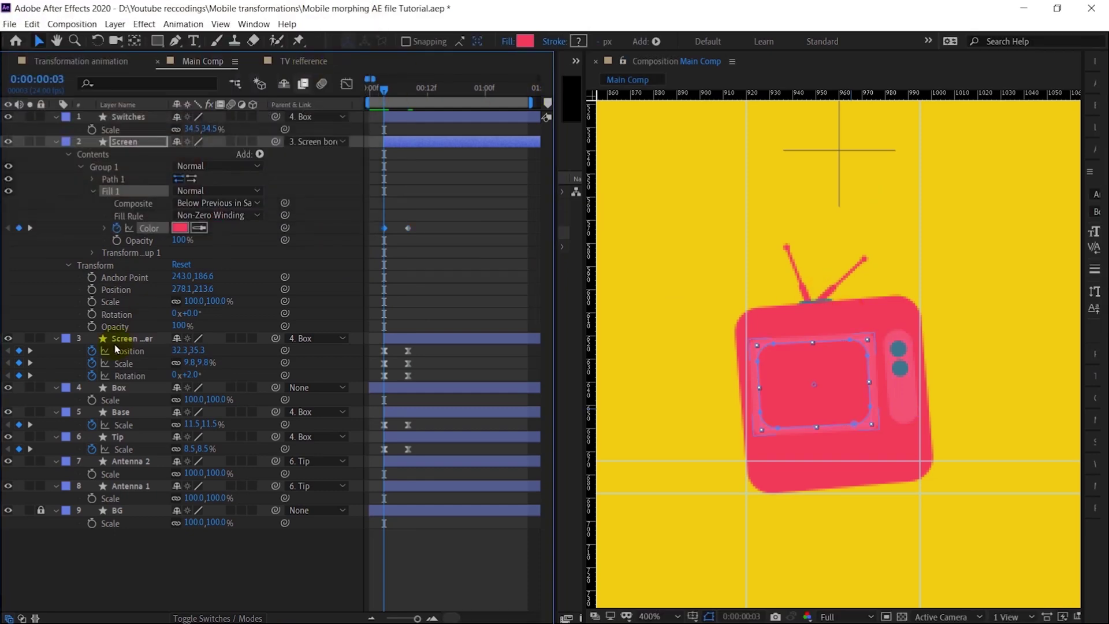
- Keyframe the Screen border layer's fill Color at frames 3 and 8
click(56, 338)
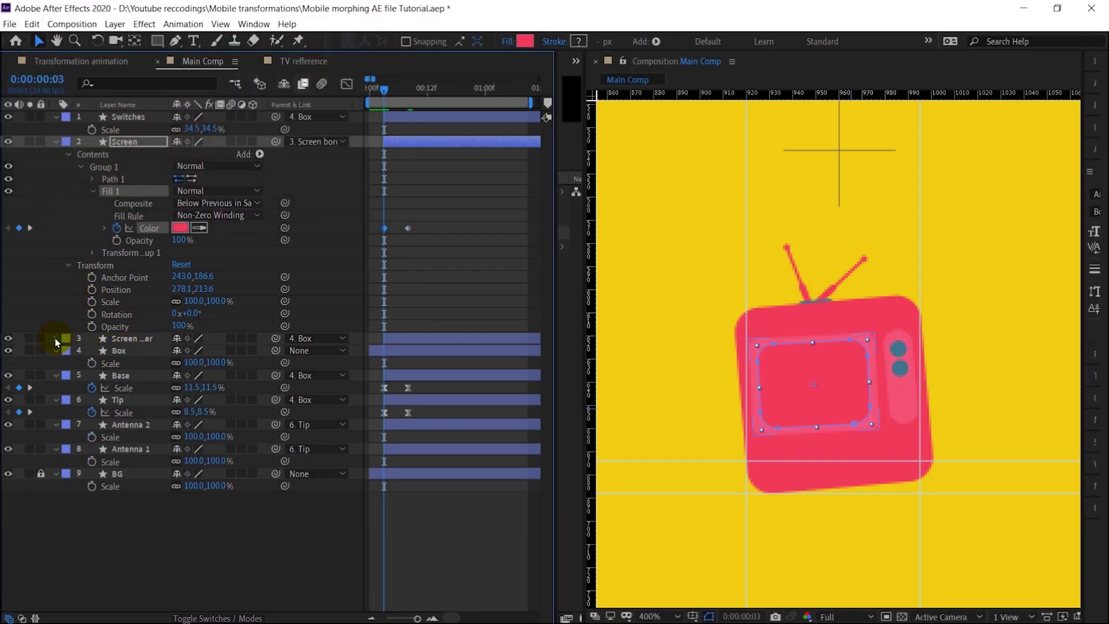
click(56, 338)
click(118, 340)
click(69, 351)
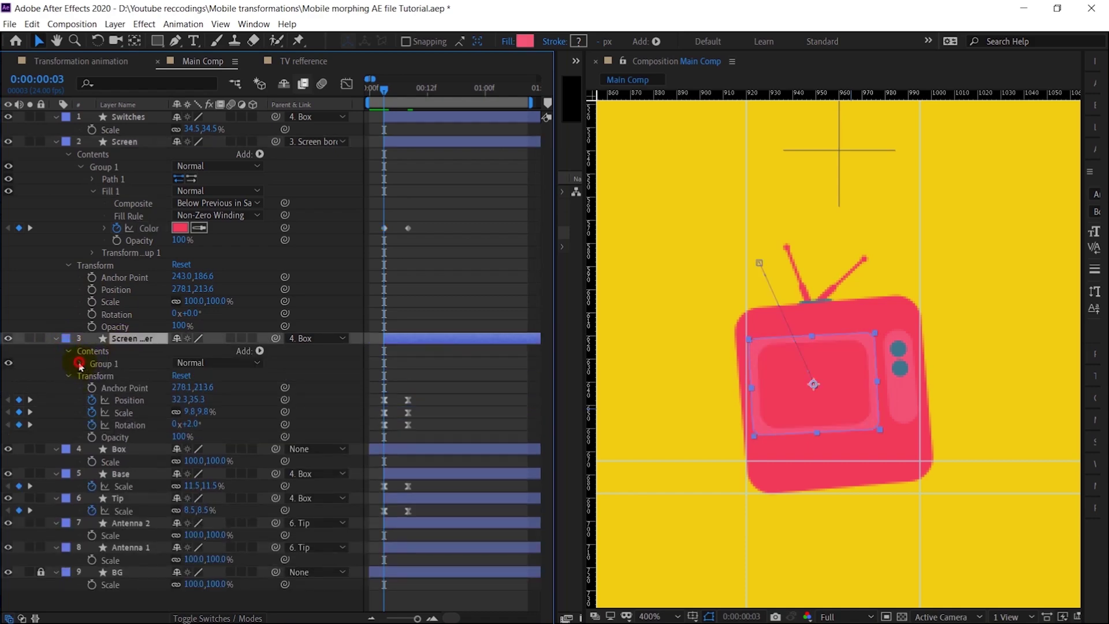
click(79, 363)
click(92, 387)
click(117, 424)
key(j)
- Match Screen border's fill at frame 3 to the box's red and apply Easy Ease to both screen layers' Color keyframes
click(179, 425)
click(310, 109)
click(774, 320)
click(341, 38)
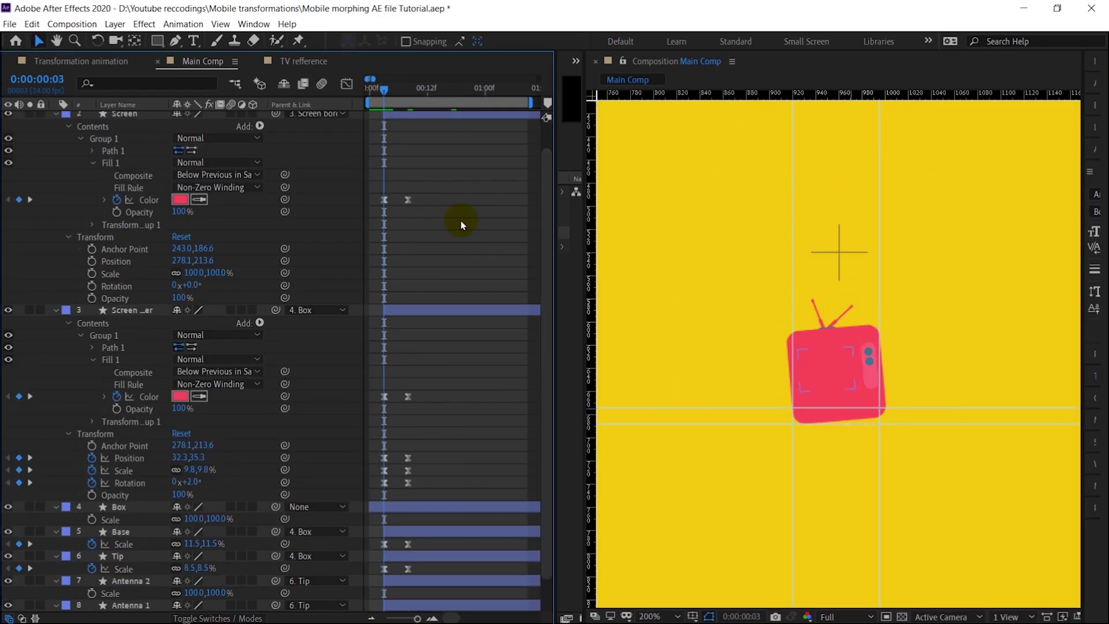
- Keyframe the fill Color of Group 2, Group 3 and Group 4 in the Switches layer at frames 3 and 8
scroll(462, 226, up, 2)
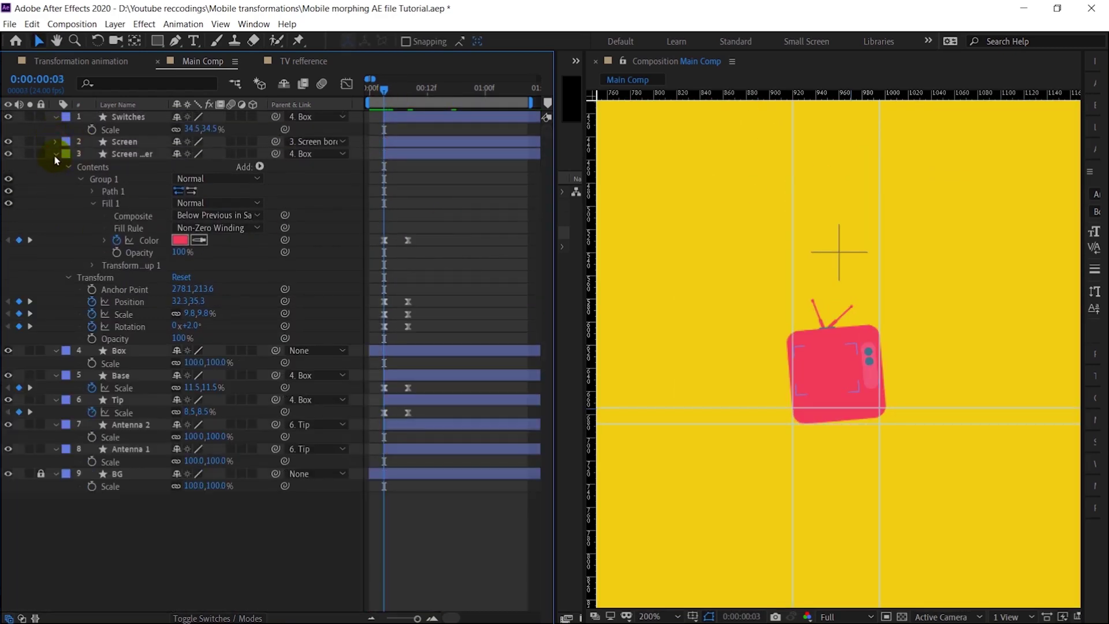
click(55, 153)
click(55, 116)
click(55, 117)
click(80, 142)
click(93, 166)
click(117, 203)
click(80, 240)
click(92, 265)
click(116, 302)
click(79, 339)
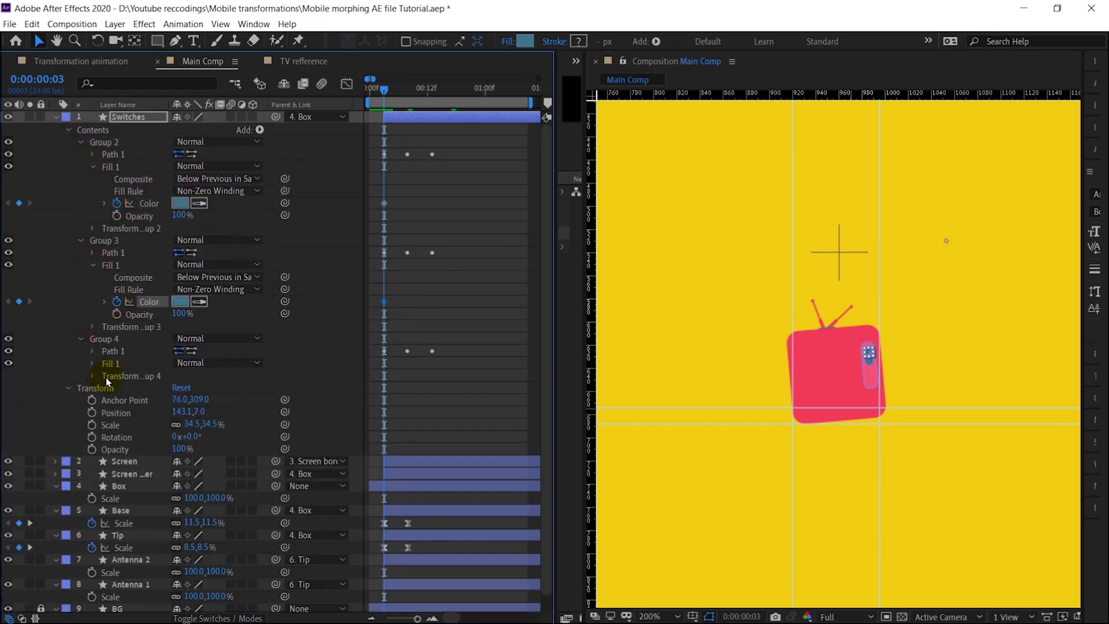
click(92, 363)
click(117, 399)
key(k)
click(180, 400)
click(333, 60)
click(7, 203)
- At frame 3, change the fill of all three Switches groups to the red sampled from the box
click(180, 203)
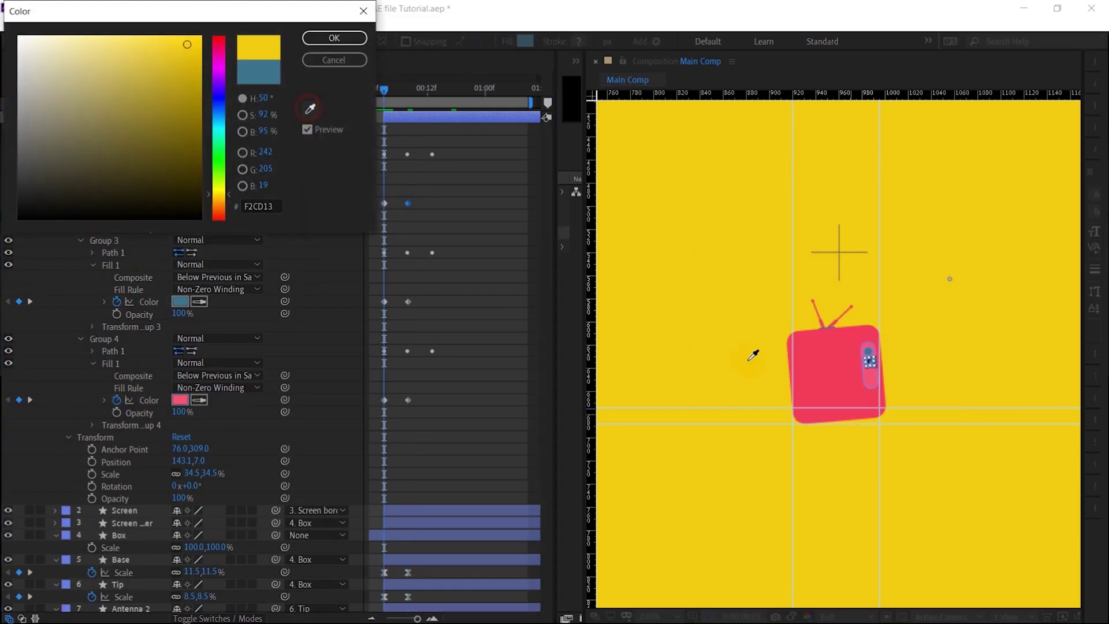
click(808, 378)
key(Return)
click(180, 301)
click(808, 378)
key(Return)
click(181, 400)
click(814, 378)
key(Return)
- Apply Easy Ease to the Color keyframes of all three Switches groups
drag(440, 180, 358, 420)
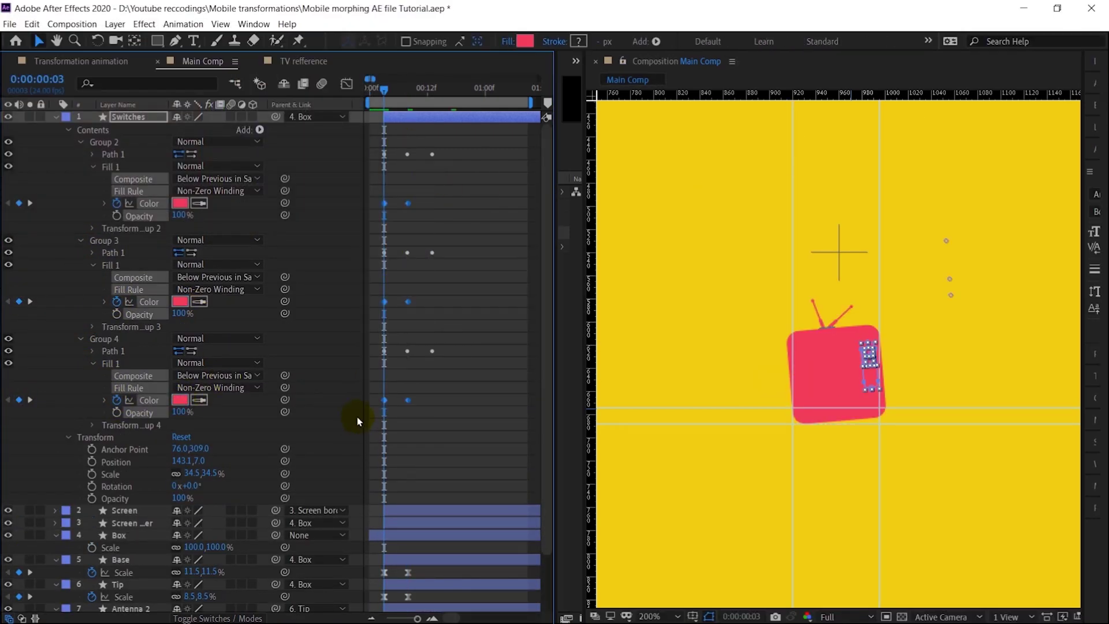
key(F9)
click(465, 281)
- Preview the morph with the animated fill colors and return to frame 3
key(space)
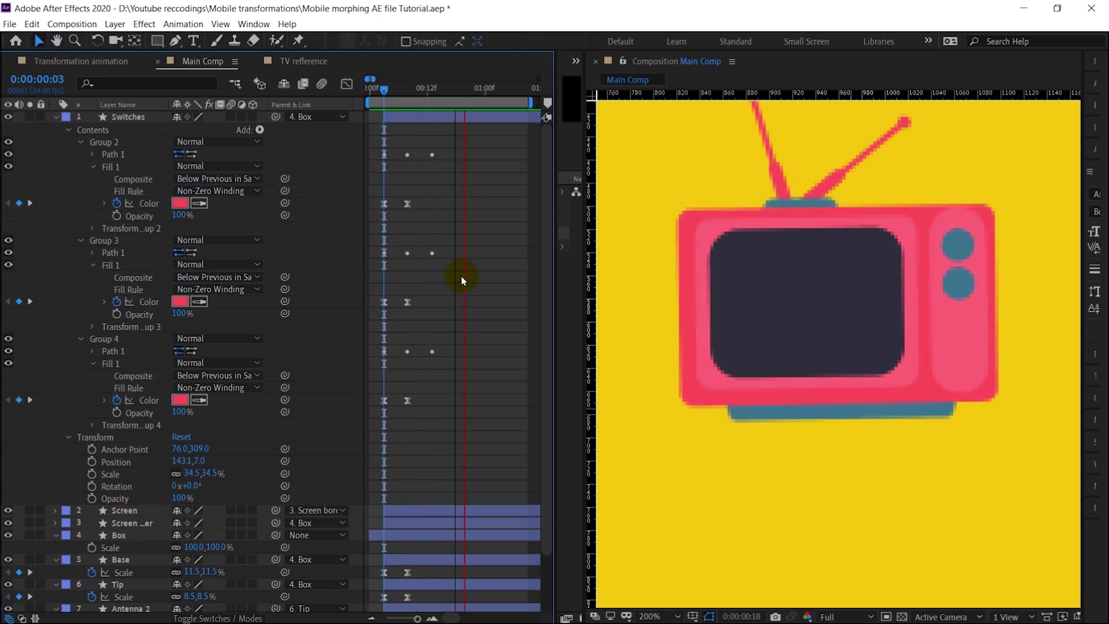
scroll(681, 306, down, 1)
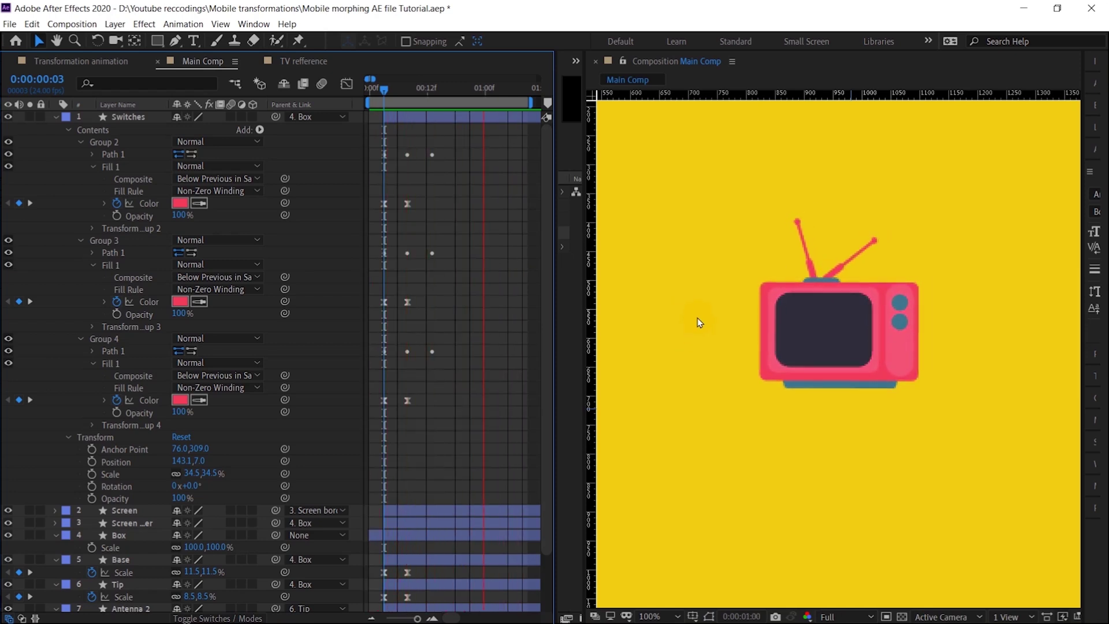
click(381, 92)
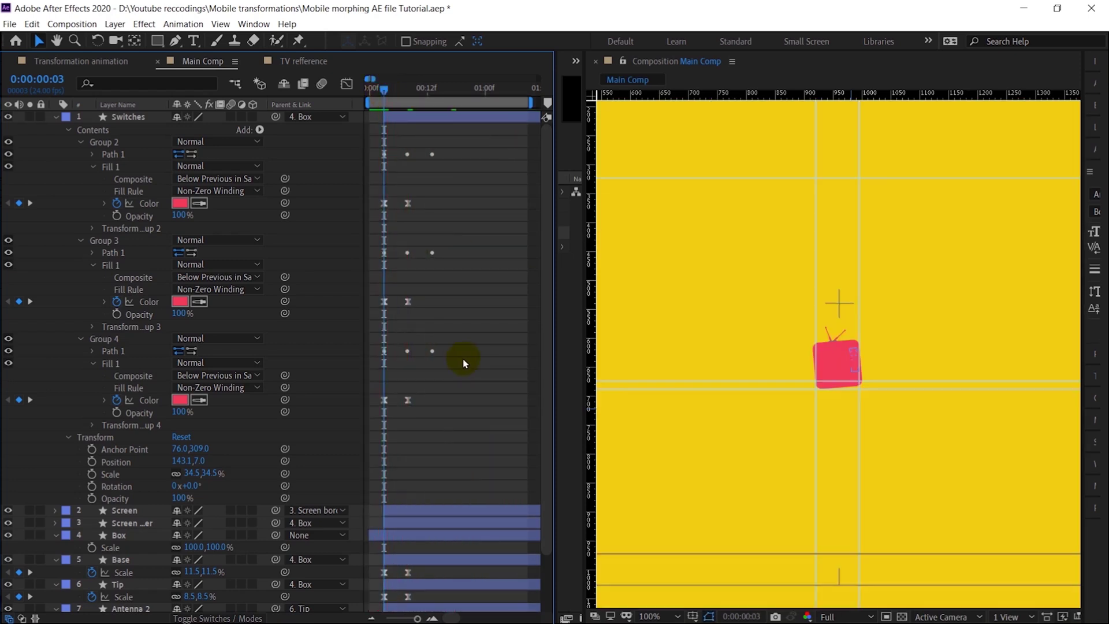
- Keyframe the Rotation of Antenna 1 and Antenna 2 at frame 3
scroll(481, 391, down, 3)
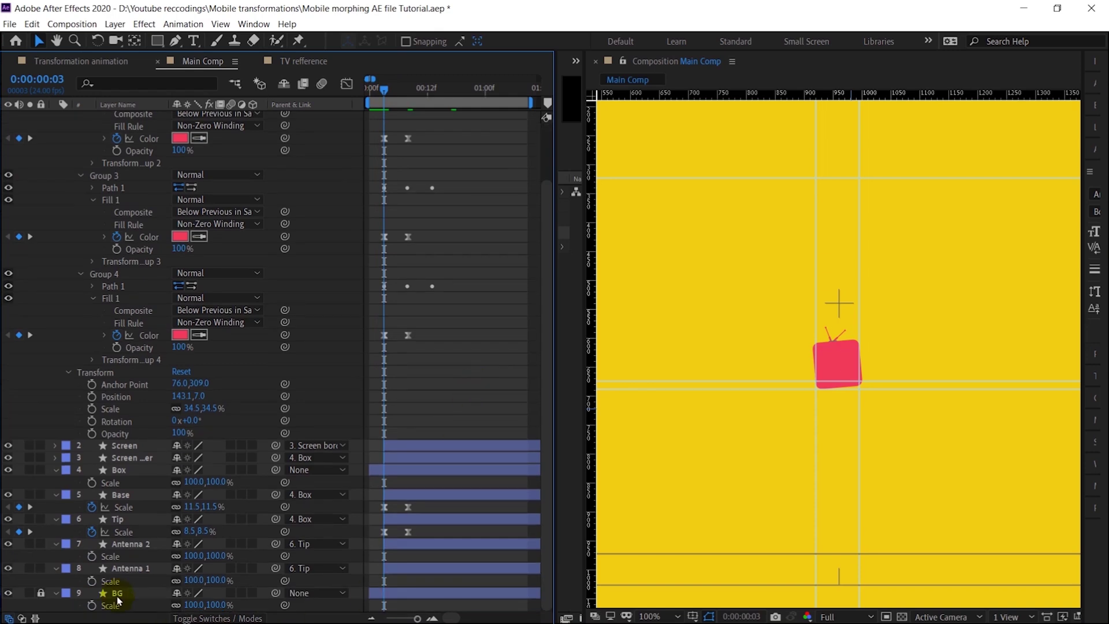
click(137, 546)
ctrl+click(136, 571)
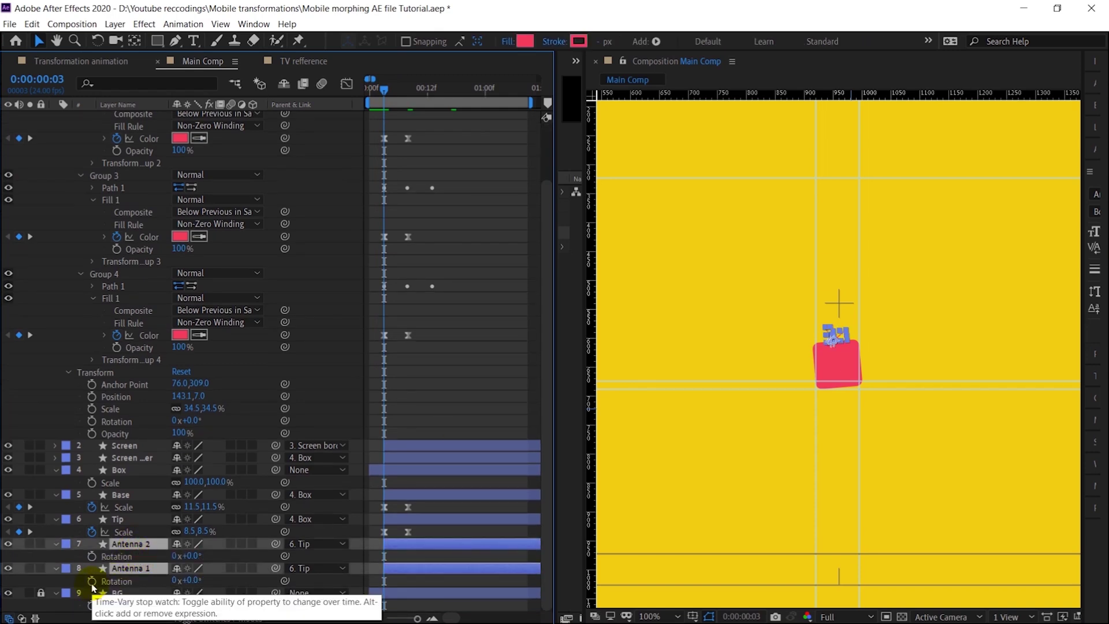
click(92, 581)
- At frame 8, set the Rotation of both antennas to 8°
scroll(844, 435, up, 4)
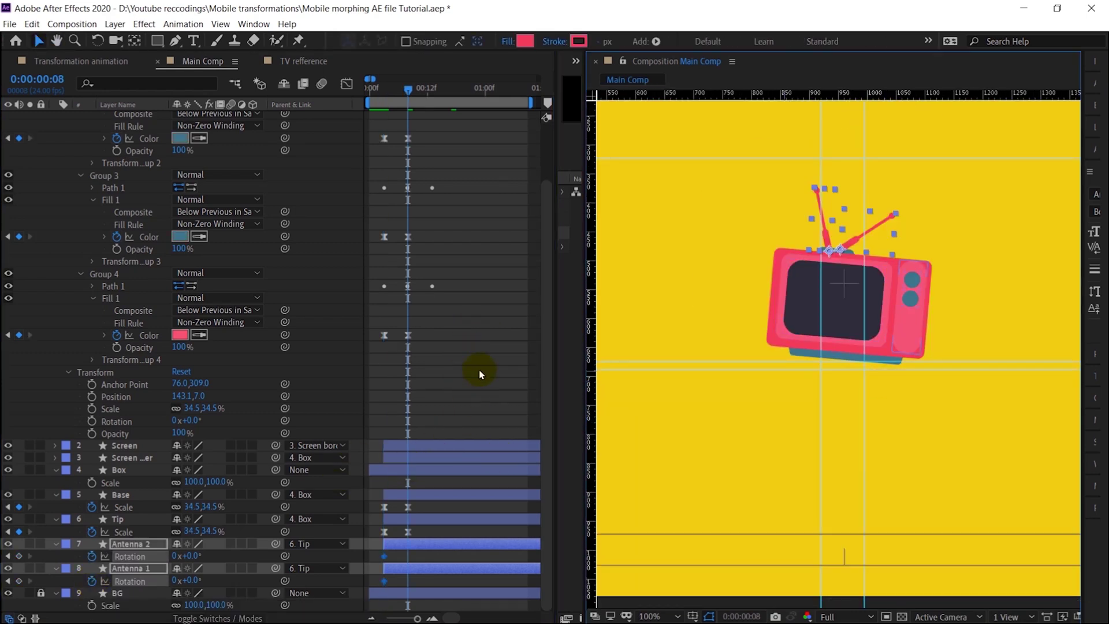
click(424, 435)
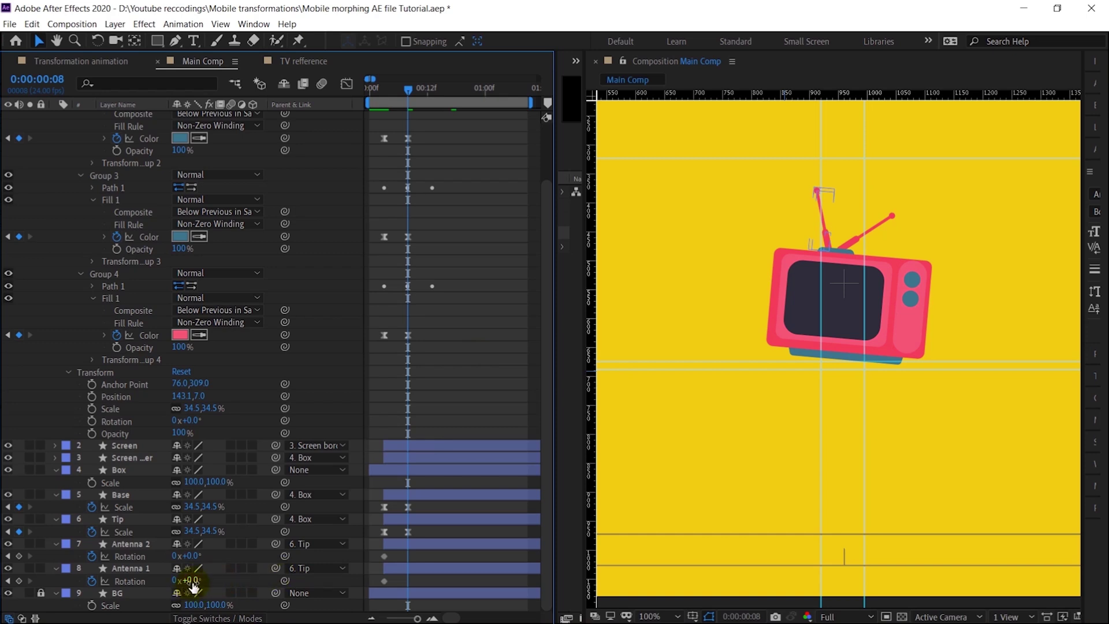
drag(191, 580, 195, 580)
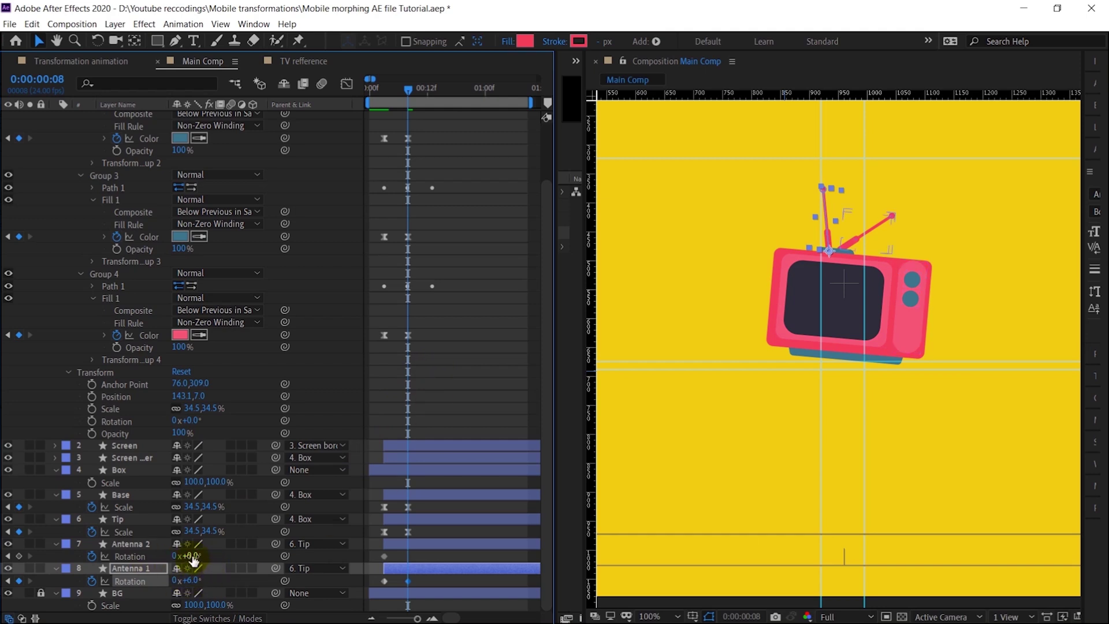
drag(192, 557, 197, 556)
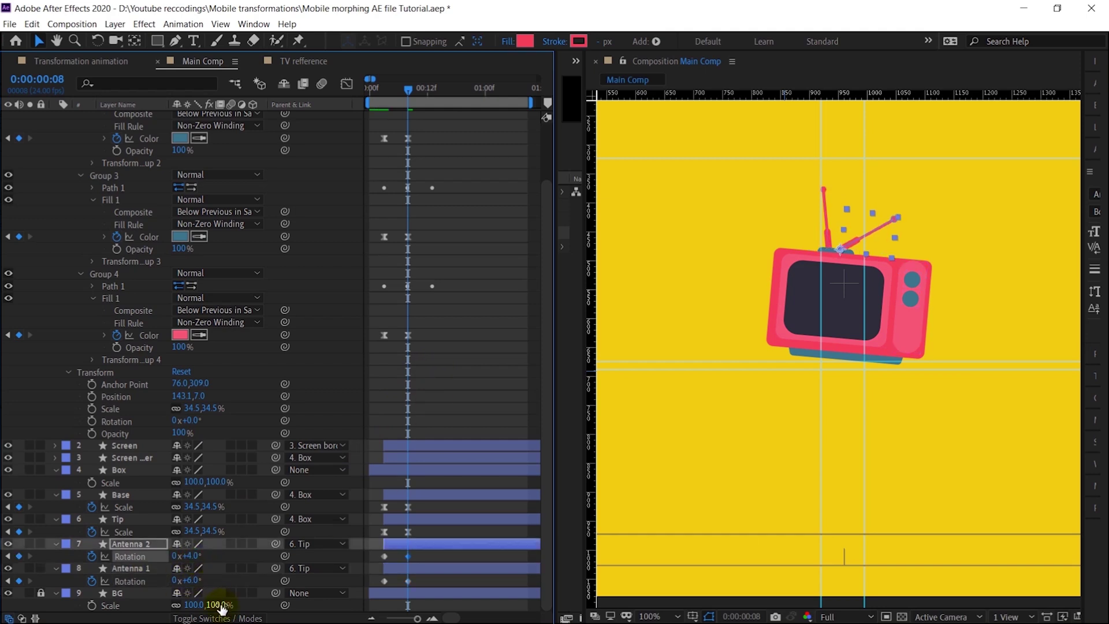
text(8)
key(shift+Tab)
text(8)
key(Return)
- At frame 13, set the Rotation of Antenna 2 and Antenna 1 to -5°
key(k)
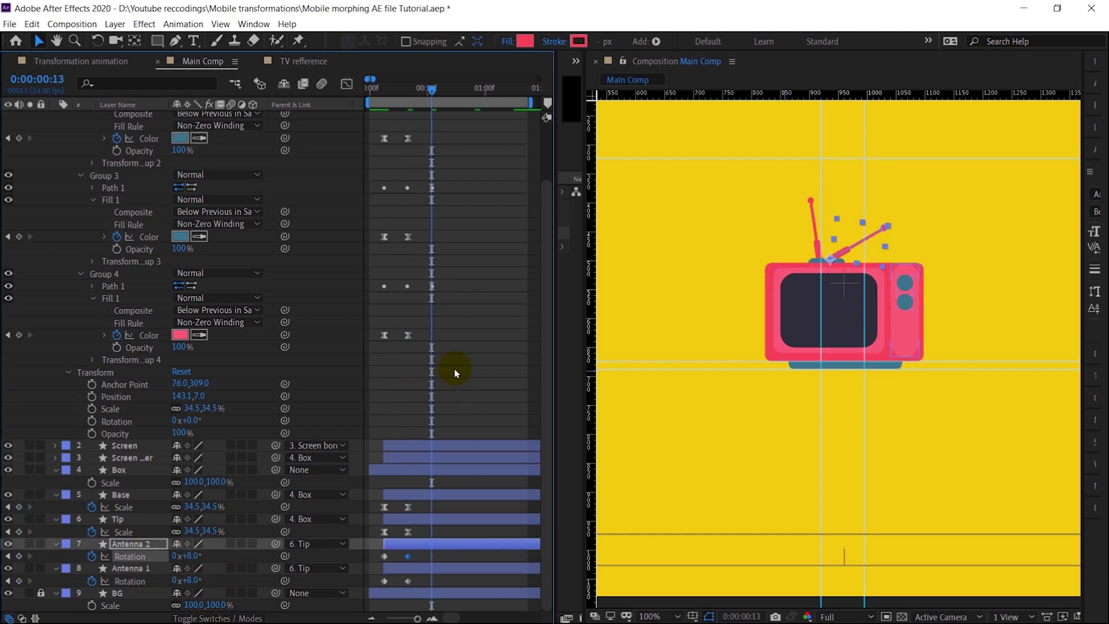
click(189, 556)
text(-5)
key(Tab)
text(-5)
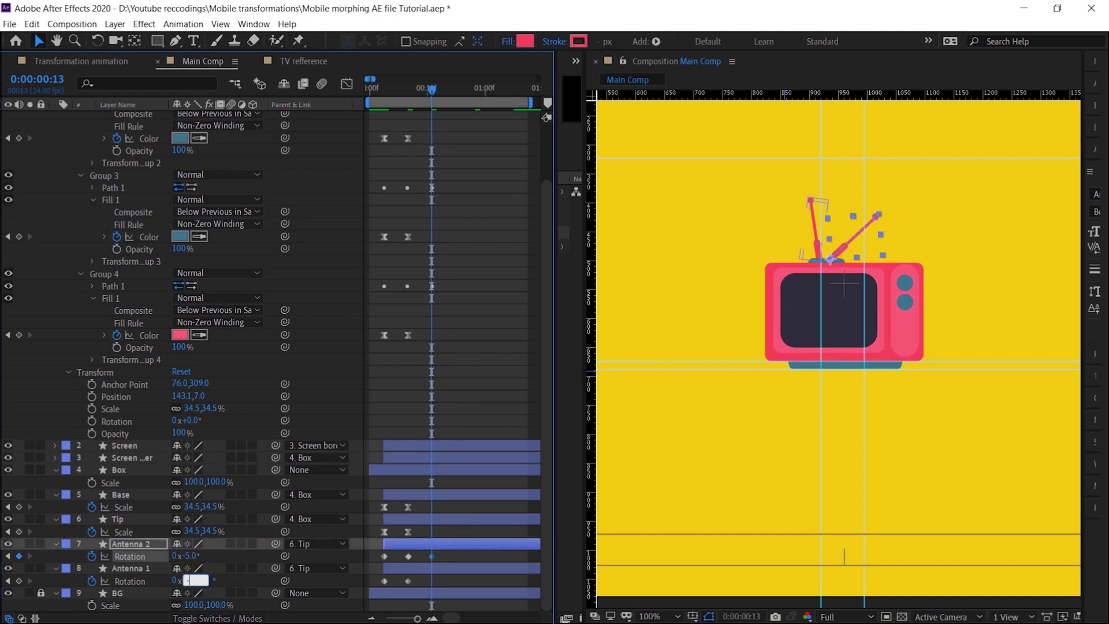
key(Return)
- At frame 17, set Antenna 2's Rotation to 2° and Antenna 1's Rotation to 3°
key(Page_Down)
key(Page_Down)
key(Page_Down)
key(Page_Down)
key(Page_Down)
key(Page_Up)
click(191, 555)
key(Return)
- At frame 21, set the Rotation of both antennas to -1°
key(Page_Down)
key(Page_Down)
key(Page_Down)
key(Page_Down)
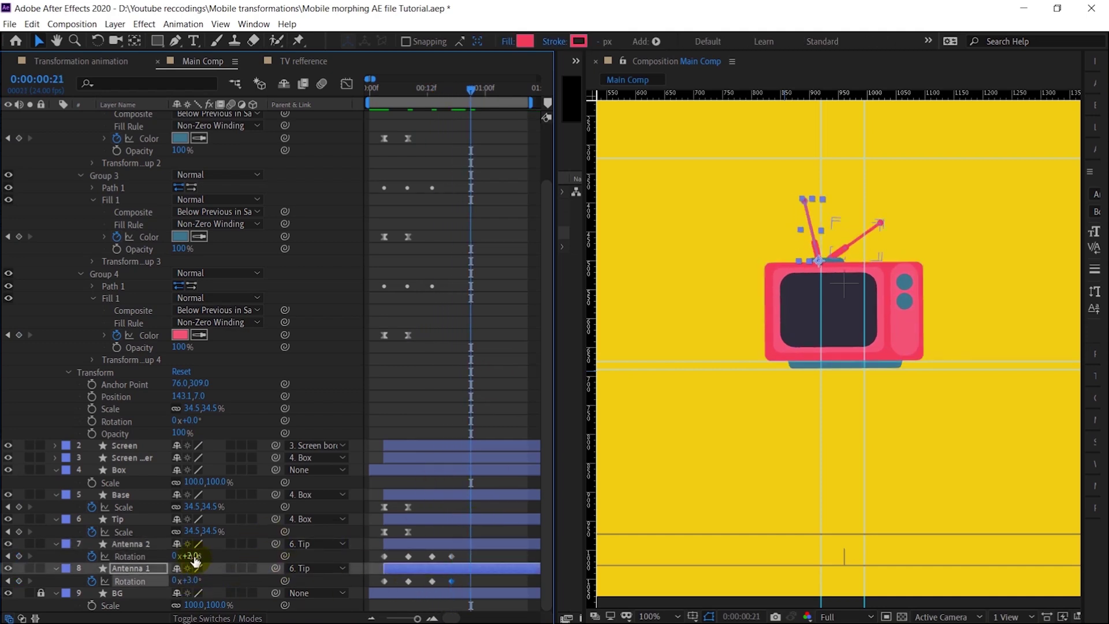
text(-1)
click(191, 580)
text(-1)
key(Return)
- At 0:00:01:01, set the Rotation of both antennas to 0.6°
key(Page_Down)
key(Page_Down)
key(Page_Down)
key(Page_Down)
click(190, 555)
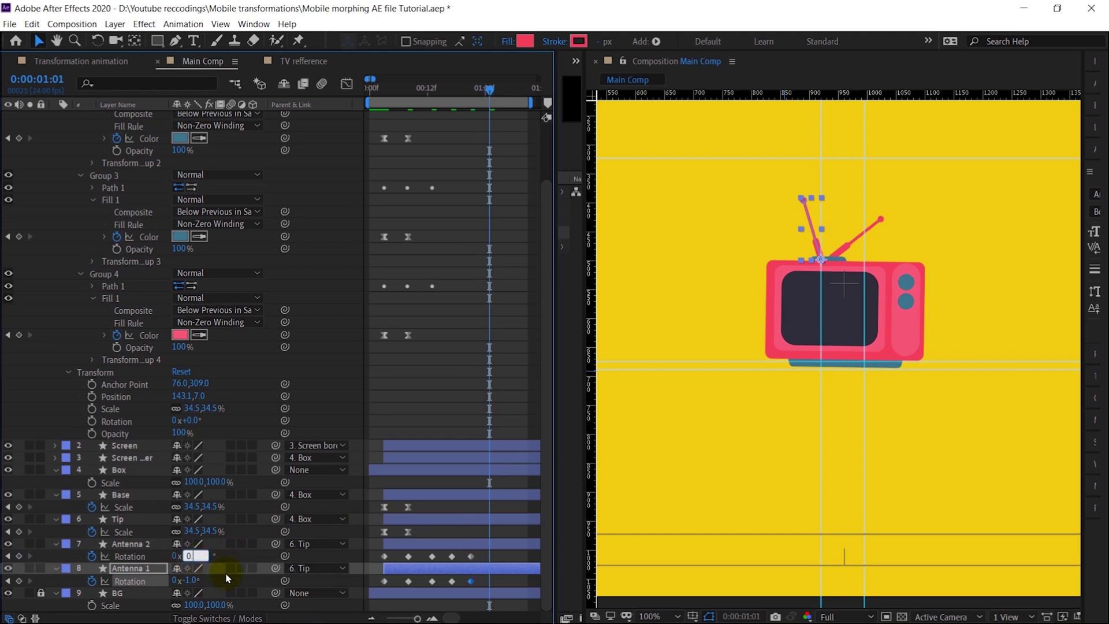
text(0.6)
click(190, 579)
text(0.6)
- Apply Easy Ease to all Rotation keyframes of Antenna 1 and Antenna 2
drag(501, 551, 378, 563)
key(F9)
key(=)
key(-)
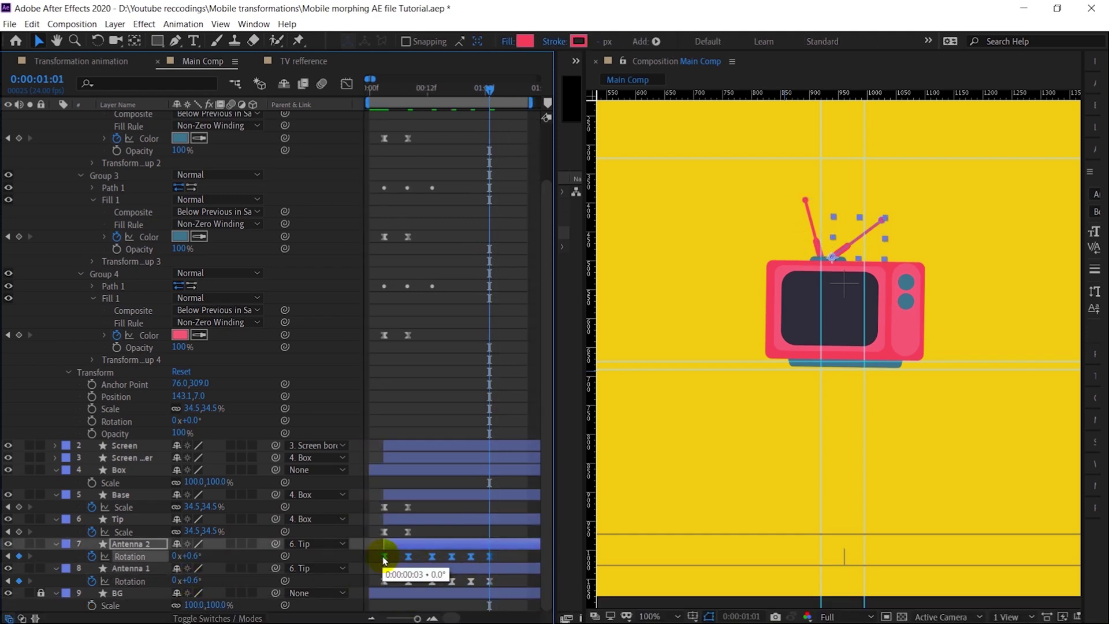
key(=)
key(=)
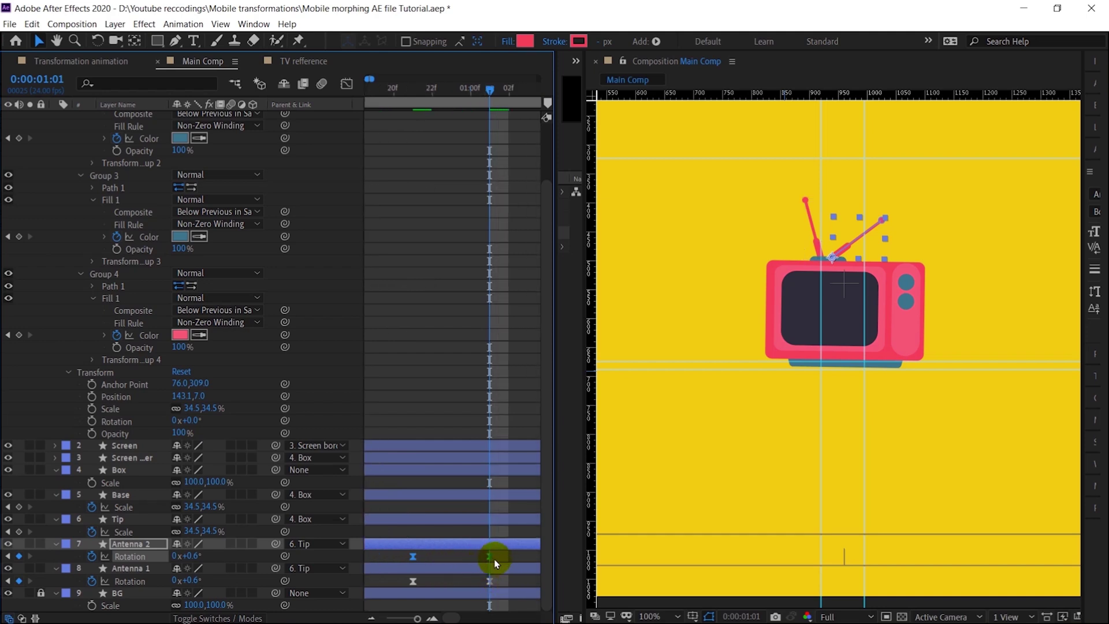
- Shift all of Antenna 2's Rotation keyframes a few frames later so that its wobble trails Antenna 1's
key(Page_Down)
key(Page_Down)
drag(492, 557, 527, 559)
key(-)
key(-)
click(381, 91)
drag(383, 93, 386, 92)
key(=)
key(=)
drag(532, 552, 416, 581)
key(Page_Down)
key(Page_Down)
key(Page_Down)
key(Page_Down)
key(Page_Down)
key(Page_Down)
- Preview the Main Comp animation from the first frame to check the offset between the antenna wobbles
key(-)
key(-)
key(-)
click(440, 406)
key(-)
key(-)
key(Home)
key(space)
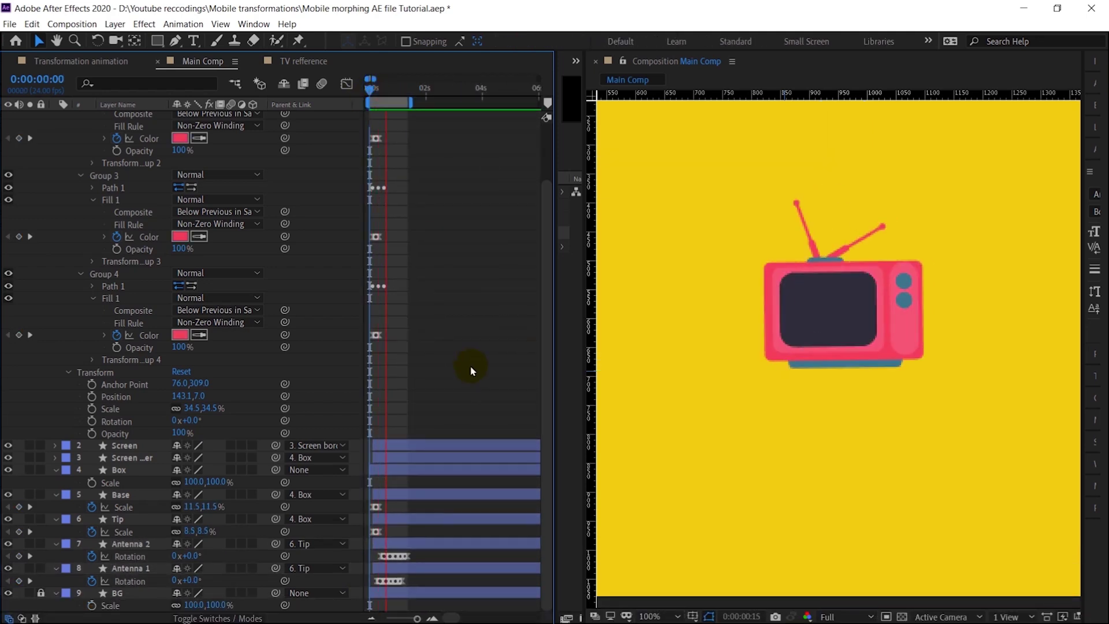